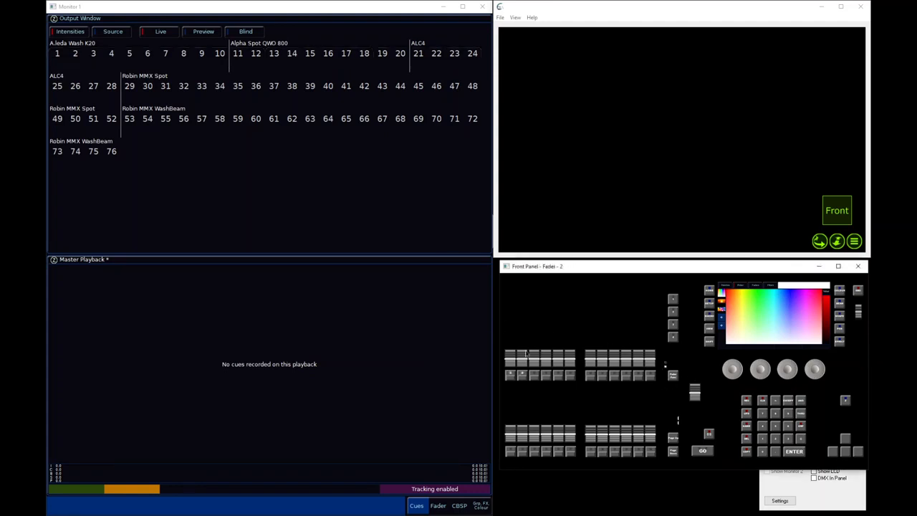
Raise playback 2 to full, enlarge the stage view around the singer, and fade the playback back out
{"action": "left_click_drag", "start_coordinate": [524, 359], "coordinate": [522, 319]}
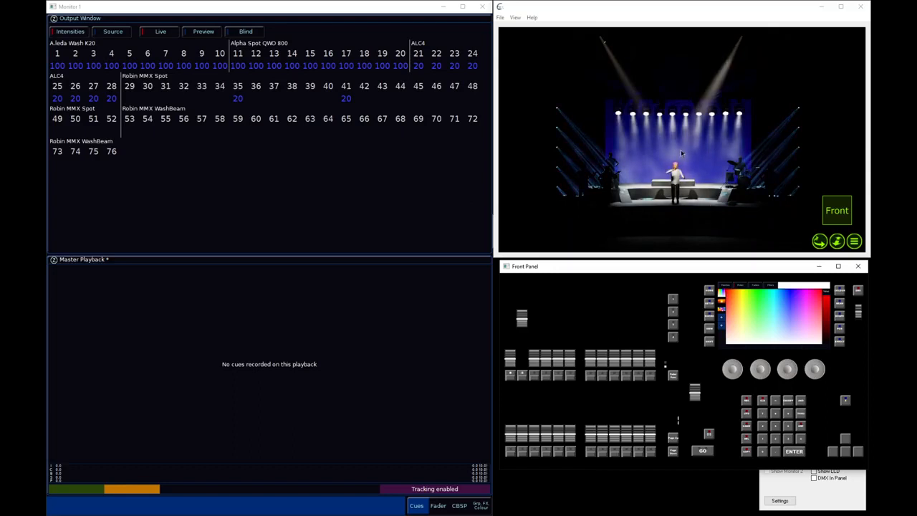
{"action": "scroll", "coordinate": [682, 154], "scroll_direction": "up", "scroll_amount": 5}
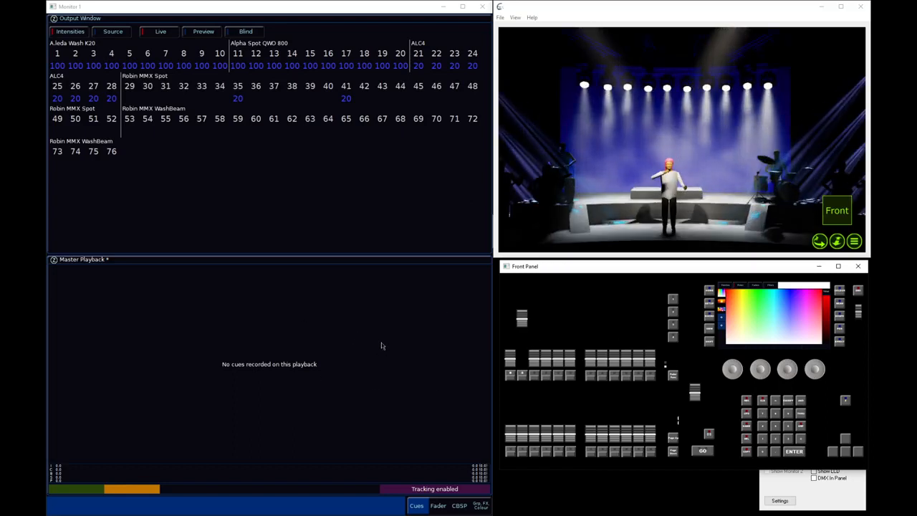
{"action": "left_click_drag", "start_coordinate": [553, 268], "coordinate": [548, 266]}
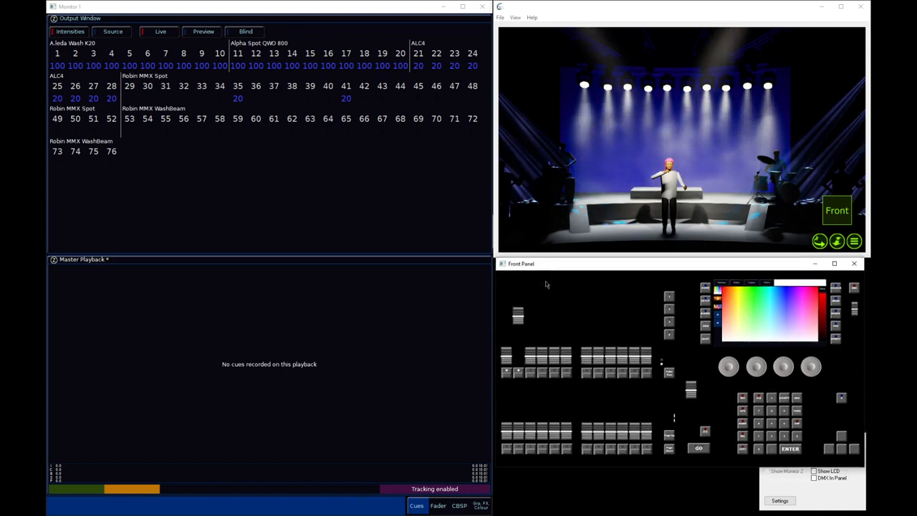
{"action": "left_click_drag", "start_coordinate": [518, 316], "coordinate": [539, 369]}
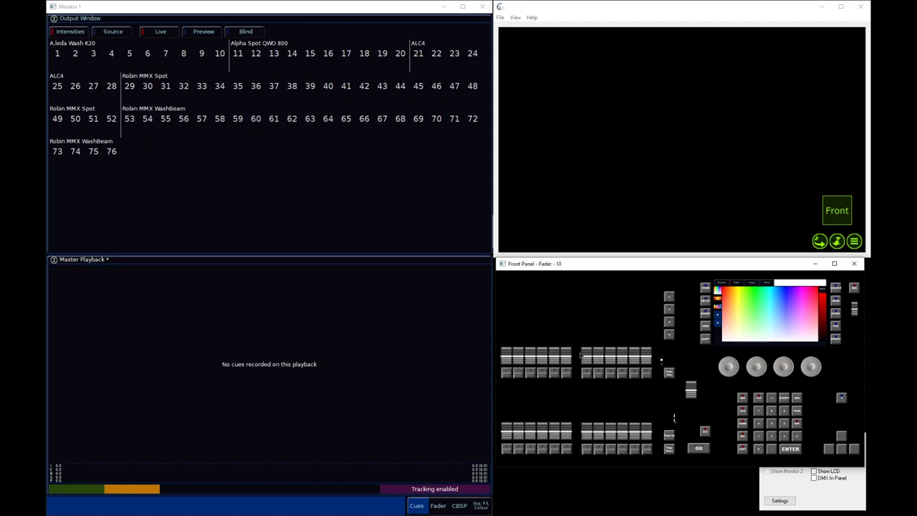
Bring fixtures 2 and 3 to full with their faders, fade them out, and clear the programmer
{"action": "left_click_drag", "start_coordinate": [518, 362], "coordinate": [532, 308]}
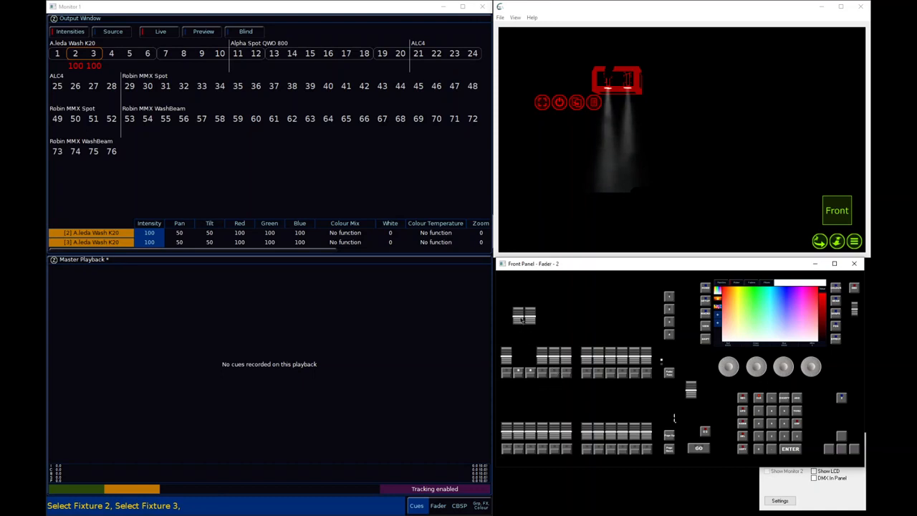
{"action": "left_click_drag", "start_coordinate": [521, 318], "coordinate": [534, 367]}
{"action": "left_click", "coordinate": [759, 398]}
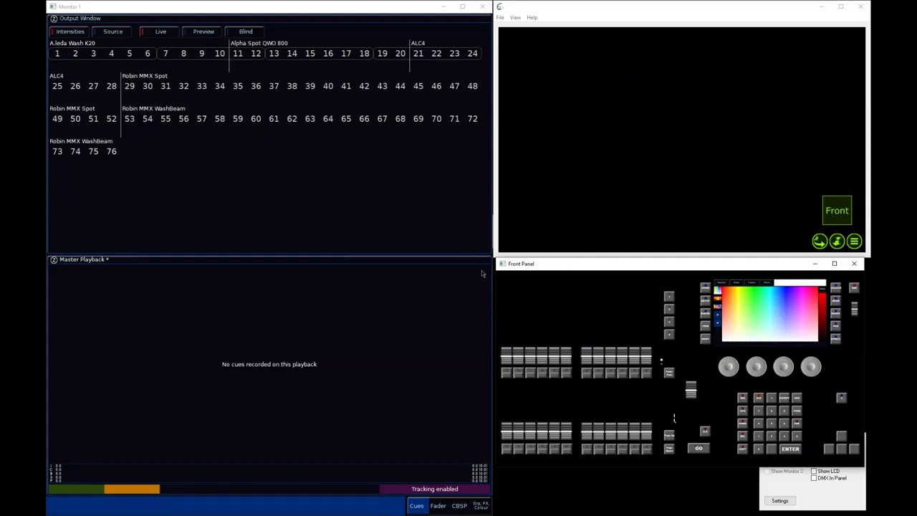
Bring fixtures 1 to 10 to full with their individual faders and record the look onto playback 3
{"action": "left_click_drag", "start_coordinate": [509, 362], "coordinate": [521, 317]}
{"action": "left_click_drag", "start_coordinate": [531, 350], "coordinate": [554, 315]}
{"action": "left_click_drag", "start_coordinate": [566, 355], "coordinate": [587, 316]}
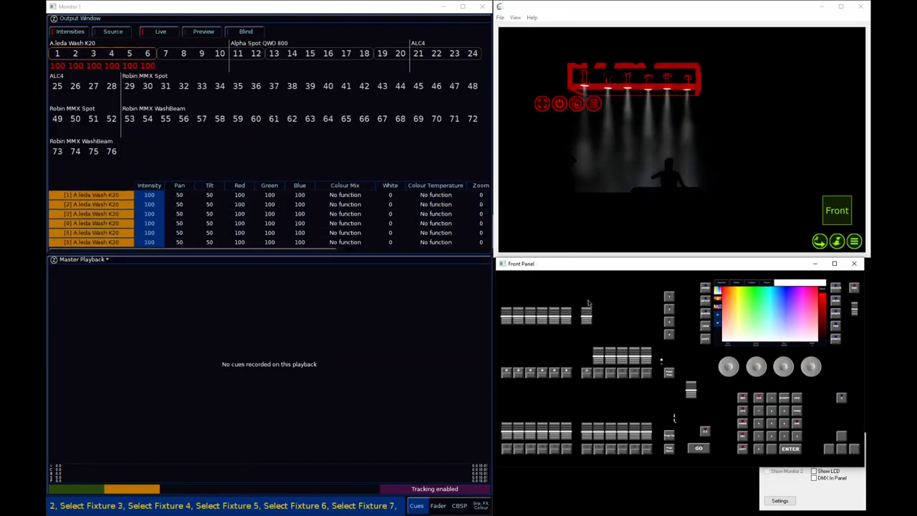
{"action": "left_click_drag", "start_coordinate": [598, 355], "coordinate": [598, 315]}
{"action": "left_click_drag", "start_coordinate": [611, 355], "coordinate": [611, 315]}
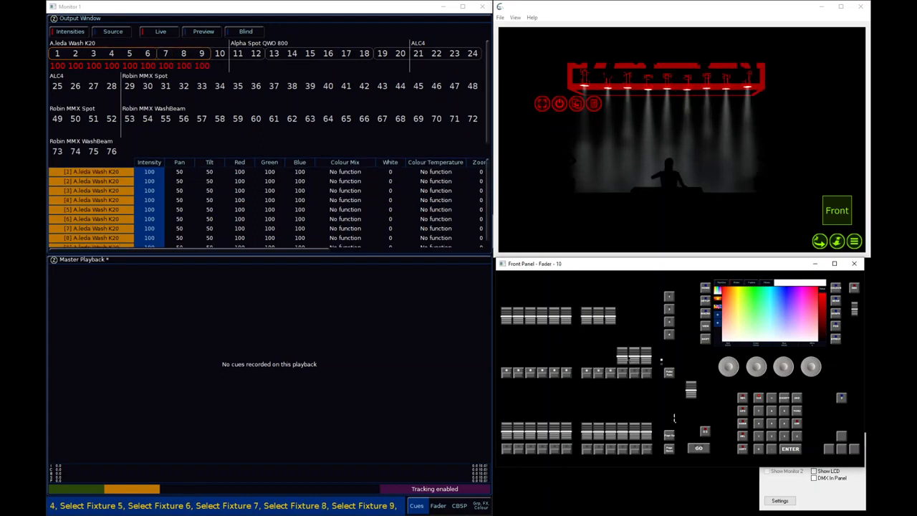
{"action": "left_click_drag", "start_coordinate": [622, 355], "coordinate": [623, 316]}
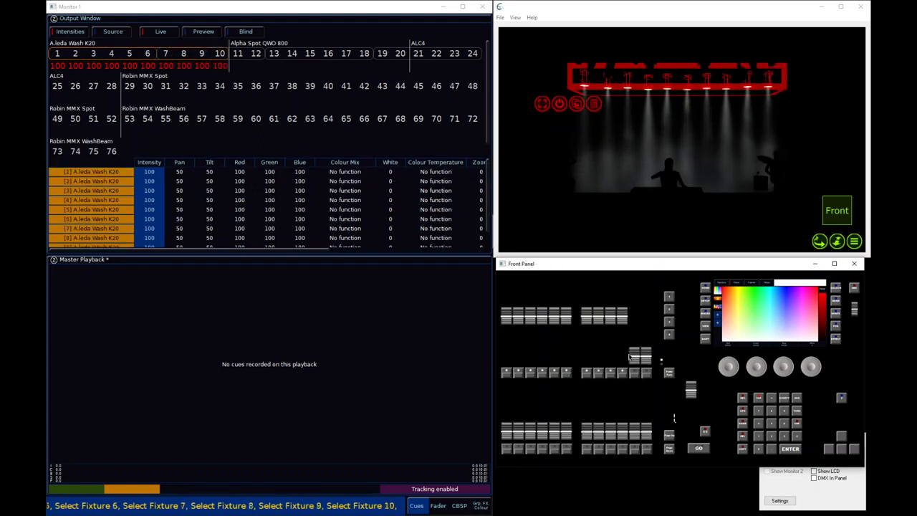
{"action": "left_click", "coordinate": [745, 398]}
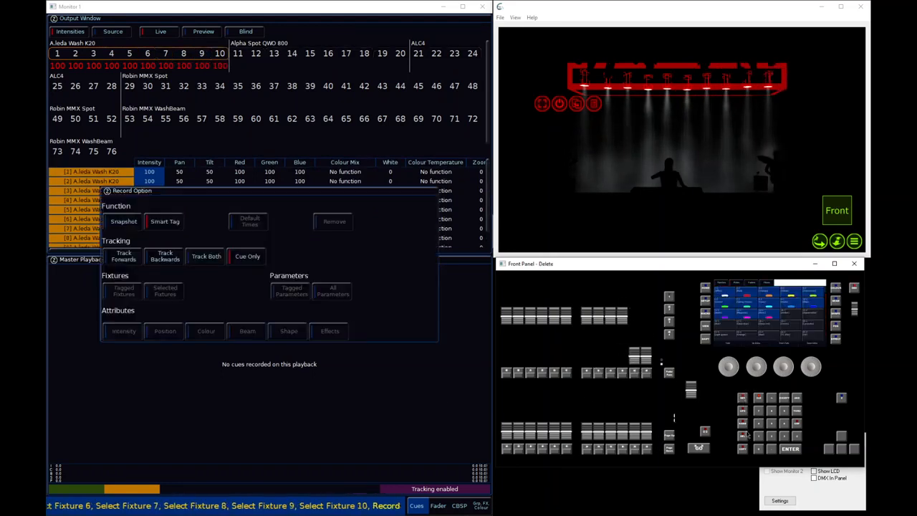
{"action": "left_click", "coordinate": [530, 378]}
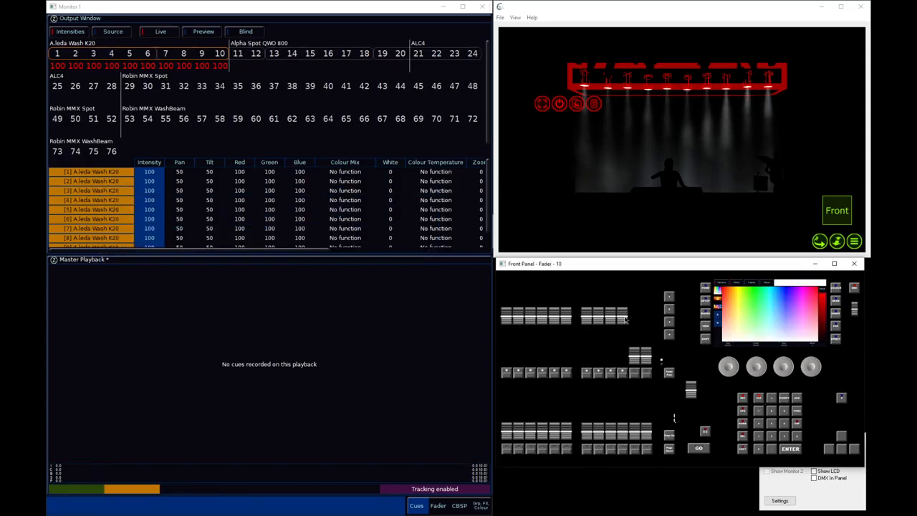
Lower the faders of fixtures 10 down to 1 to zero and clear the programmer
{"action": "left_click_drag", "start_coordinate": [625, 318], "coordinate": [599, 356]}
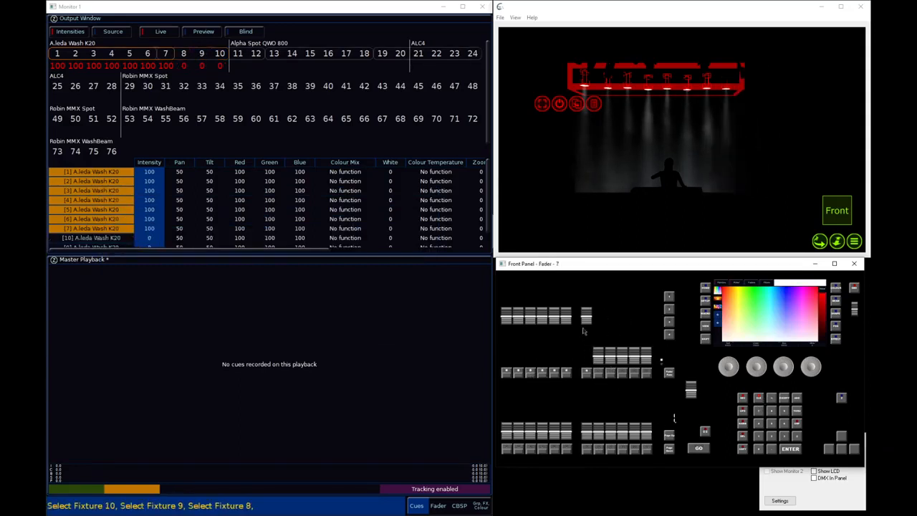
{"action": "left_click_drag", "start_coordinate": [587, 316], "coordinate": [566, 356]}
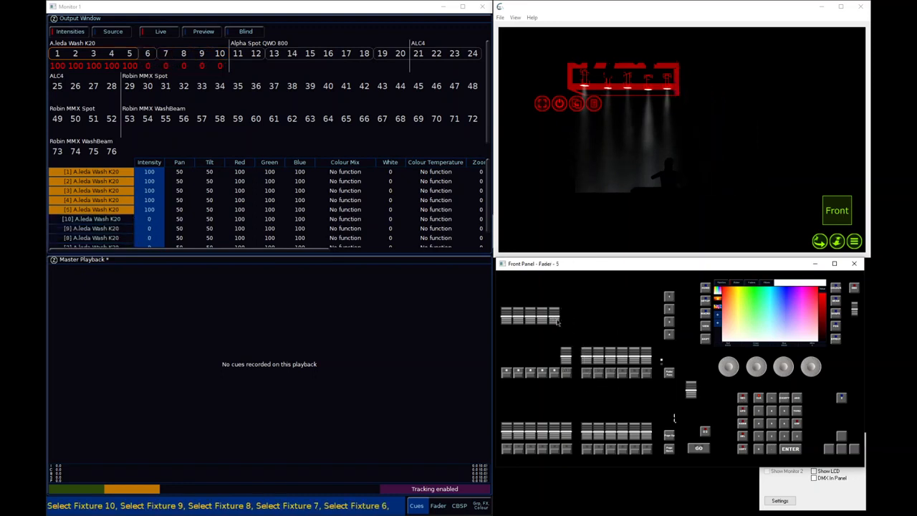
{"action": "left_click_drag", "start_coordinate": [554, 316], "coordinate": [554, 357]}
{"action": "left_click_drag", "start_coordinate": [542, 316], "coordinate": [518, 356]}
{"action": "left_click_drag", "start_coordinate": [507, 319], "coordinate": [507, 356]}
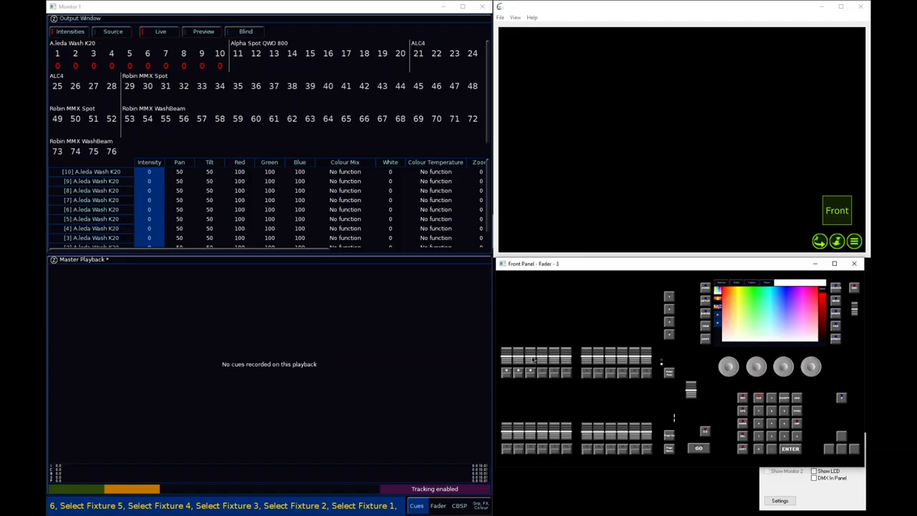
{"action": "left_click_drag", "start_coordinate": [533, 360], "coordinate": [531, 276]}
{"action": "mouse_move", "coordinate": [536, 381]}
{"action": "left_mouse_down"}
{"action": "mouse_move", "coordinate": [537, 295]}
{"action": "mouse_move", "coordinate": [541, 362]}
{"action": "mouse_move", "coordinate": [532, 358]}
{"action": "mouse_move", "coordinate": [541, 380]}
{"action": "left_mouse_up"}
{"action": "left_click", "coordinate": [761, 400]}
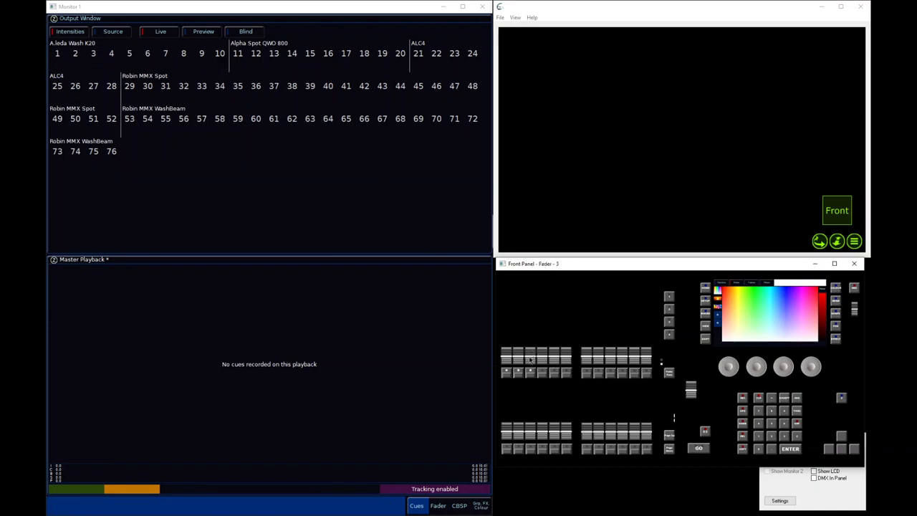
Test playback 3 by raising its fader to full and trimming it to about 97%
{"action": "left_click_drag", "start_coordinate": [531, 360], "coordinate": [538, 309]}
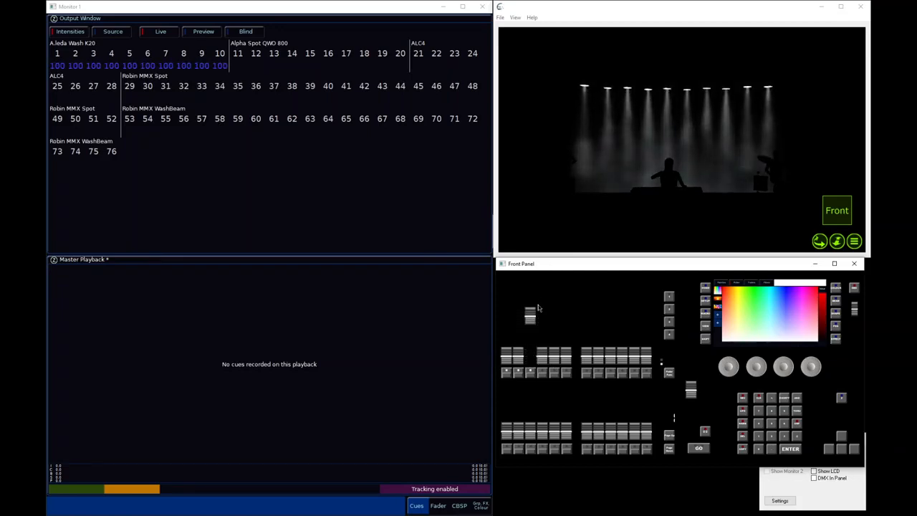
{"action": "mouse_move", "coordinate": [539, 308]}
{"action": "left_mouse_down"}
{"action": "mouse_move", "coordinate": [539, 338]}
{"action": "mouse_move", "coordinate": [539, 310]}
{"action": "left_mouse_up"}
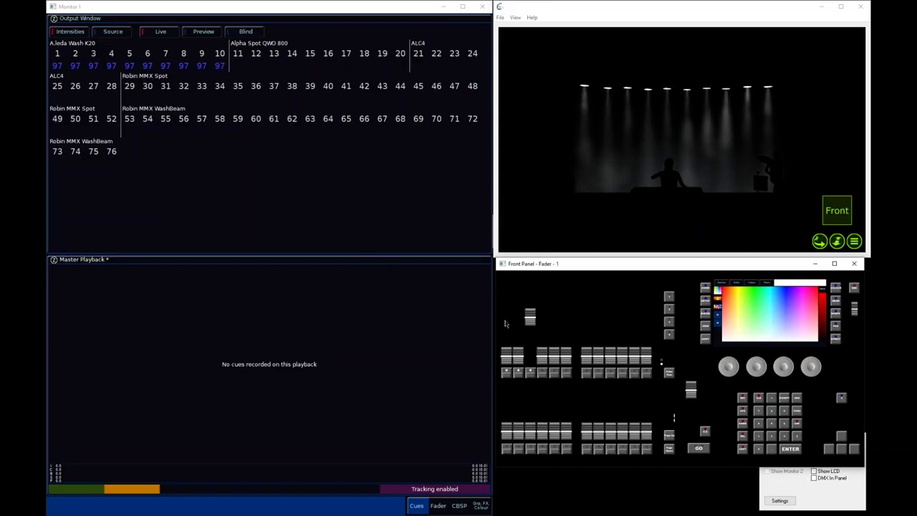
Fade out playback 3, bring fixture 1 to about 41% with its fader, and clear the programmer
{"action": "left_click_drag", "start_coordinate": [530, 316], "coordinate": [506, 336]}
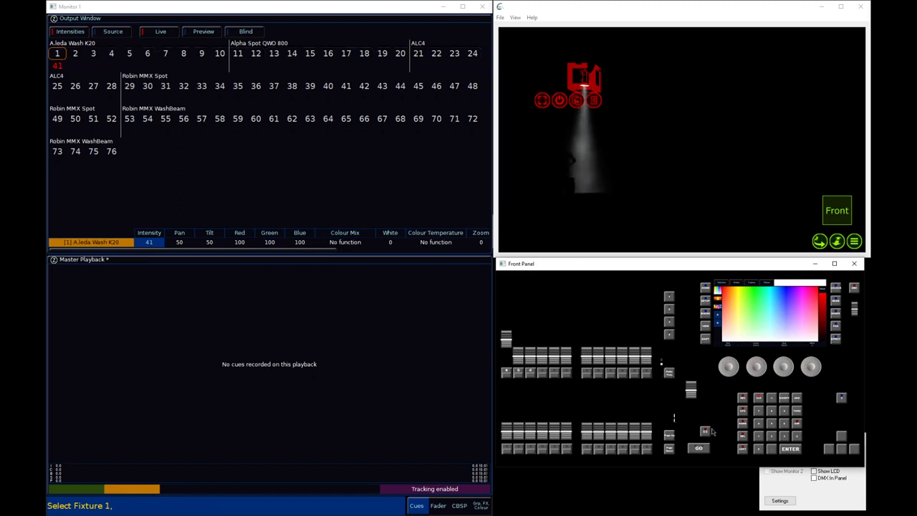
{"action": "left_click_drag", "start_coordinate": [531, 357], "coordinate": [549, 387]}
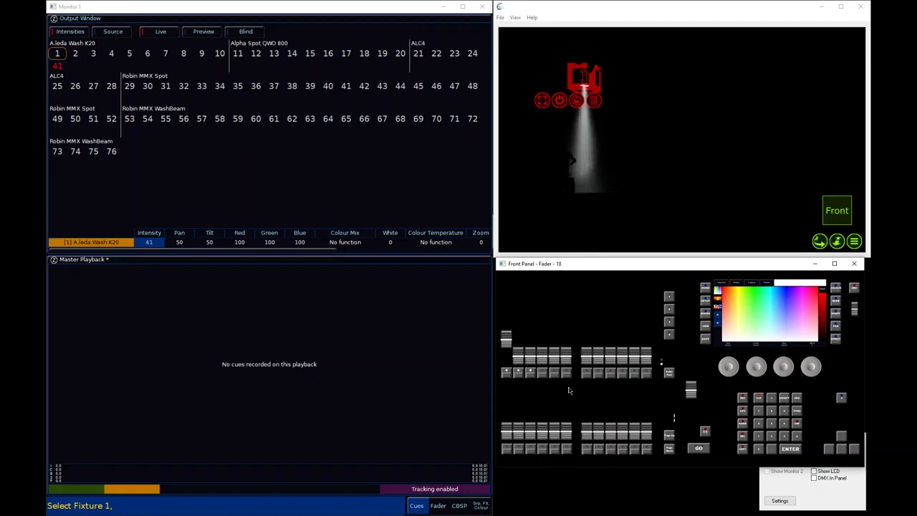
{"action": "left_click", "coordinate": [759, 405]}
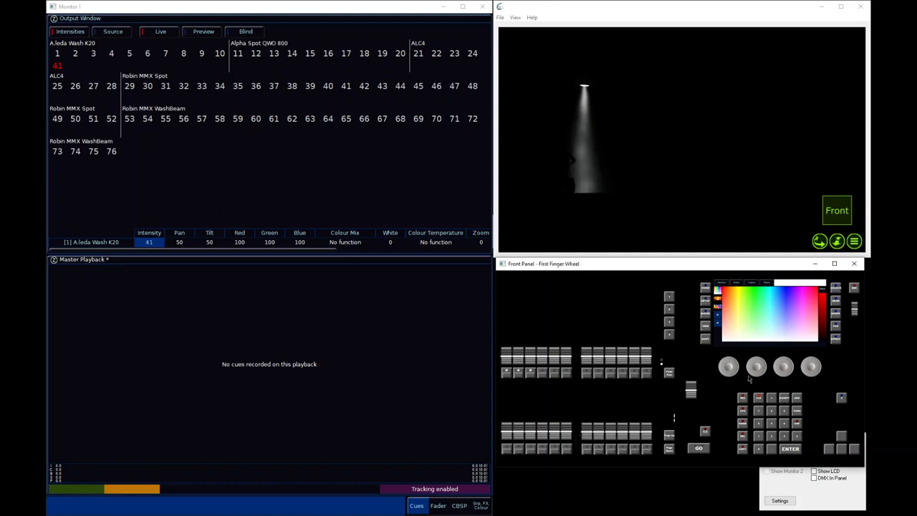
{"action": "left_click", "coordinate": [759, 402]}
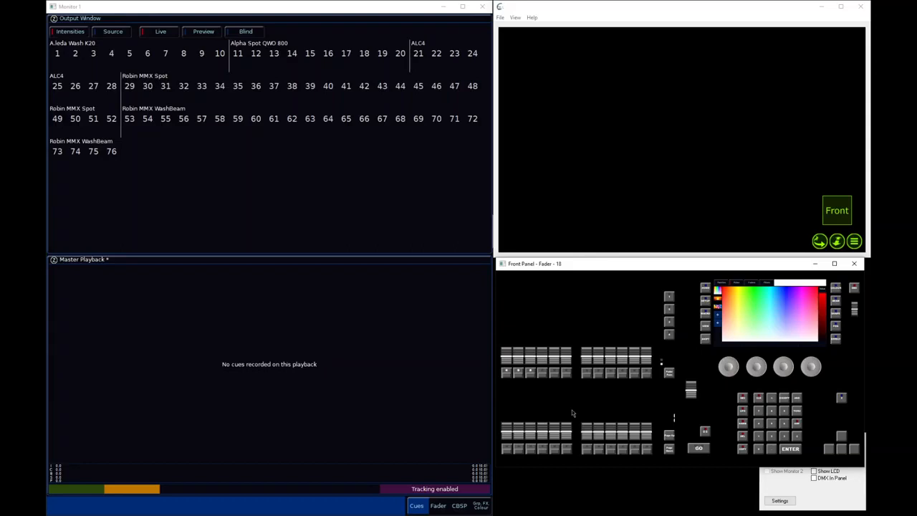
Set fixtures 1 thru 10 to 50% intensity with a command-line entry
{"action": "left_click_drag", "start_coordinate": [531, 357], "coordinate": [536, 381]}
{"action": "left_click", "coordinate": [391, 350]}
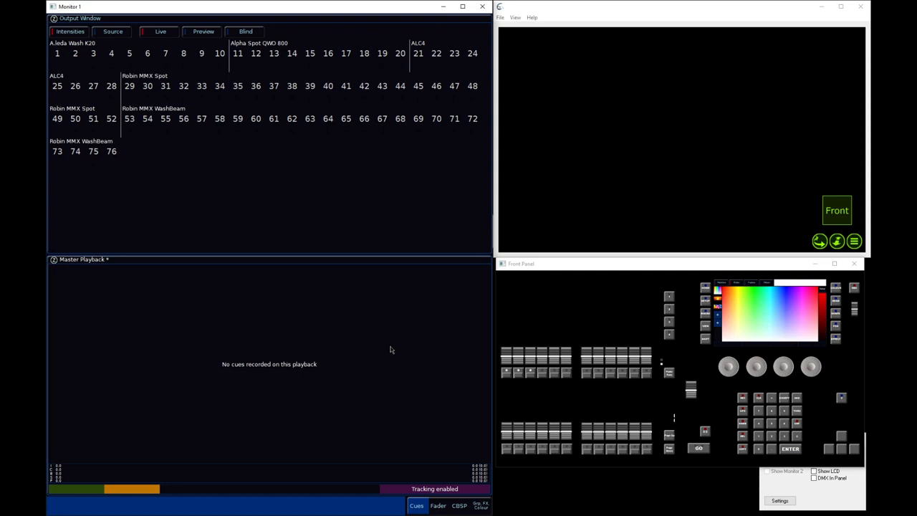
{"action": "type", "text": "1t@50"}
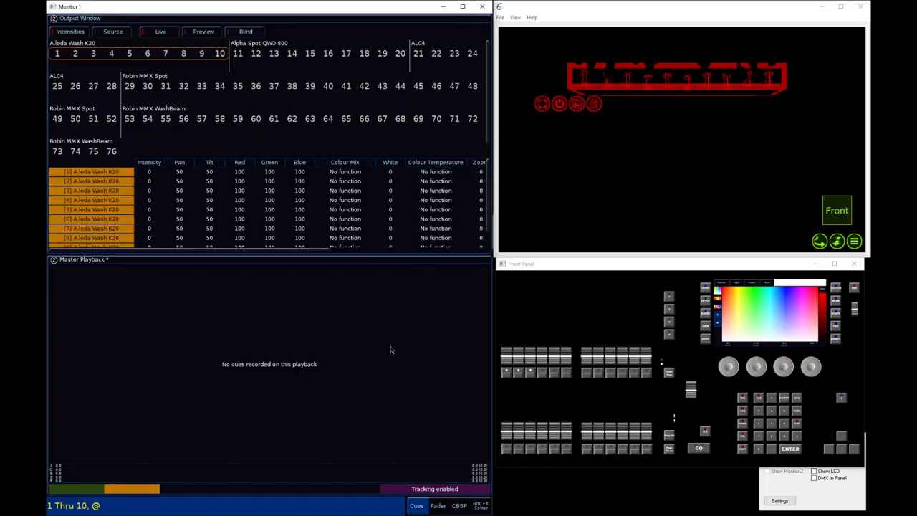
{"action": "key", "text": "Return"}
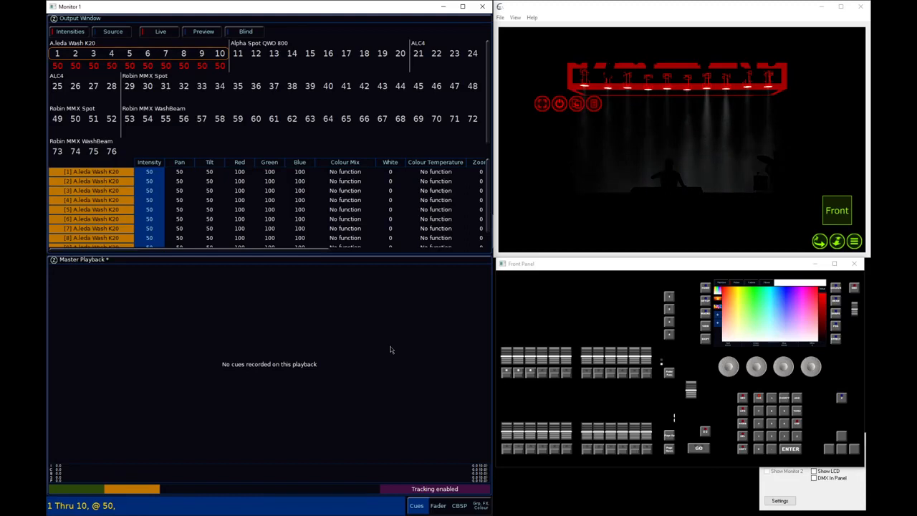
Record the current look onto playback 4 and clear the programmer
{"action": "left_click", "coordinate": [743, 397]}
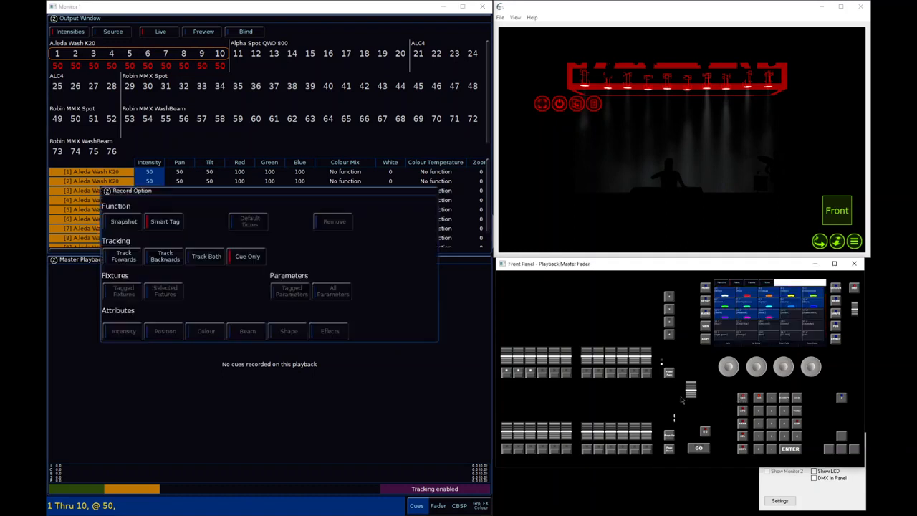
{"action": "left_click", "coordinate": [546, 379]}
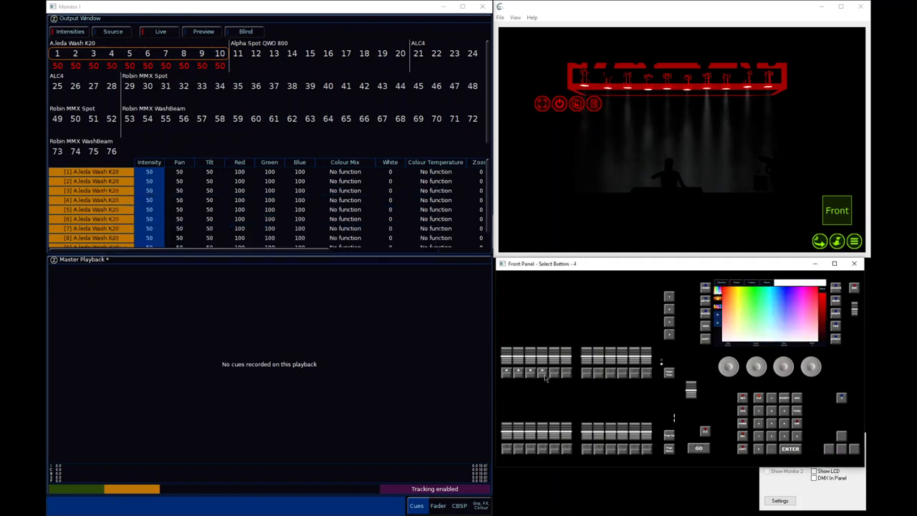
{"action": "left_click", "coordinate": [759, 400]}
Check playback 3 by raising its fader to full and fading it back to zero
{"action": "mouse_move", "coordinate": [543, 362]}
{"action": "left_mouse_down"}
{"action": "mouse_move", "coordinate": [547, 282]}
{"action": "mouse_move", "coordinate": [548, 357]}
{"action": "left_mouse_up"}
{"action": "left_click_drag", "start_coordinate": [548, 357], "coordinate": [537, 399]}
{"action": "left_click_drag", "start_coordinate": [537, 362], "coordinate": [531, 315]}
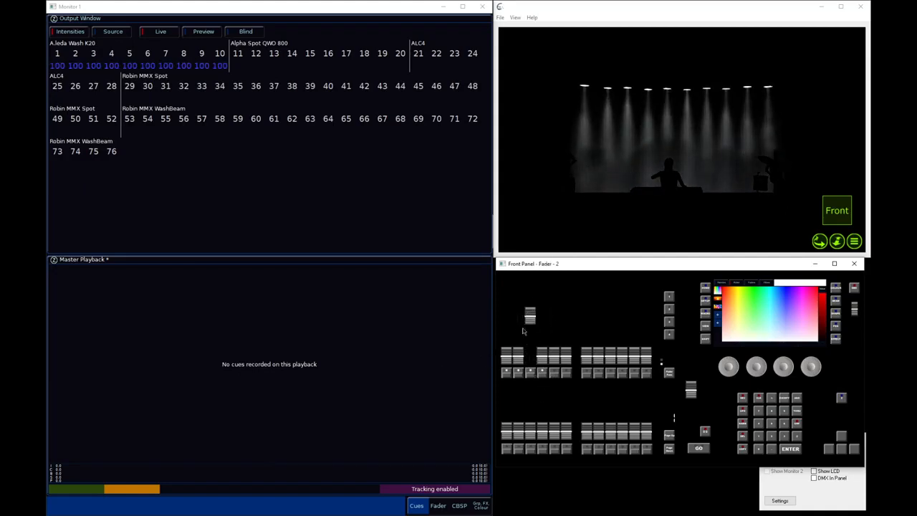
{"action": "left_click_drag", "start_coordinate": [531, 319], "coordinate": [529, 371]}
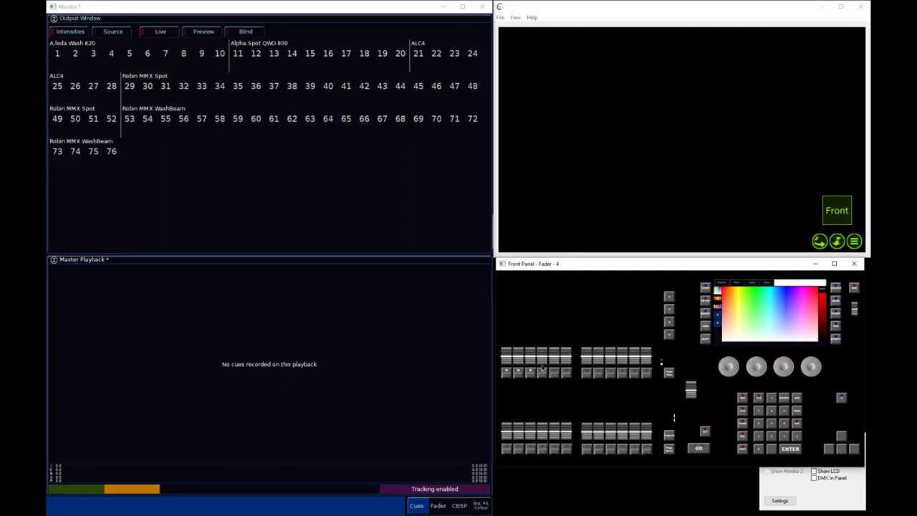
Raise playback 4 to full, and lift playback 3 slightly above zero alongside it
{"action": "left_click_drag", "start_coordinate": [544, 365], "coordinate": [558, 312]}
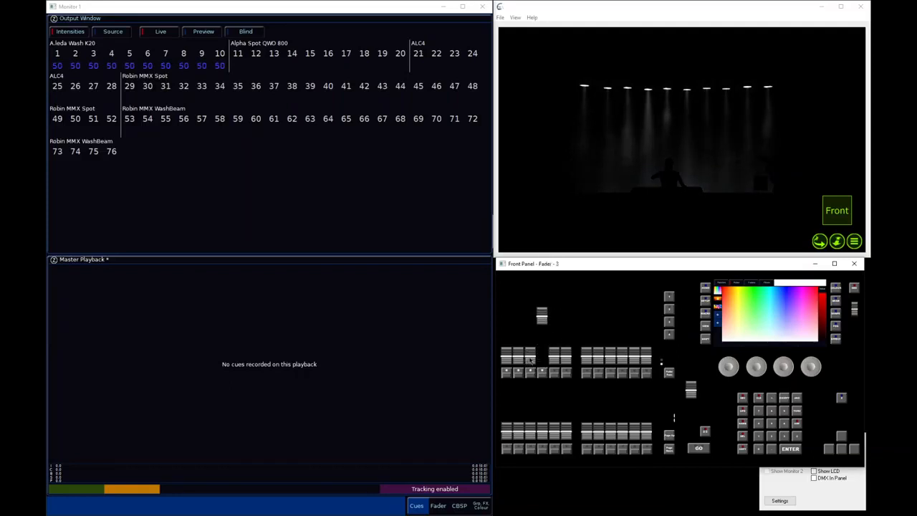
{"action": "left_click_drag", "start_coordinate": [530, 360], "coordinate": [534, 352]}
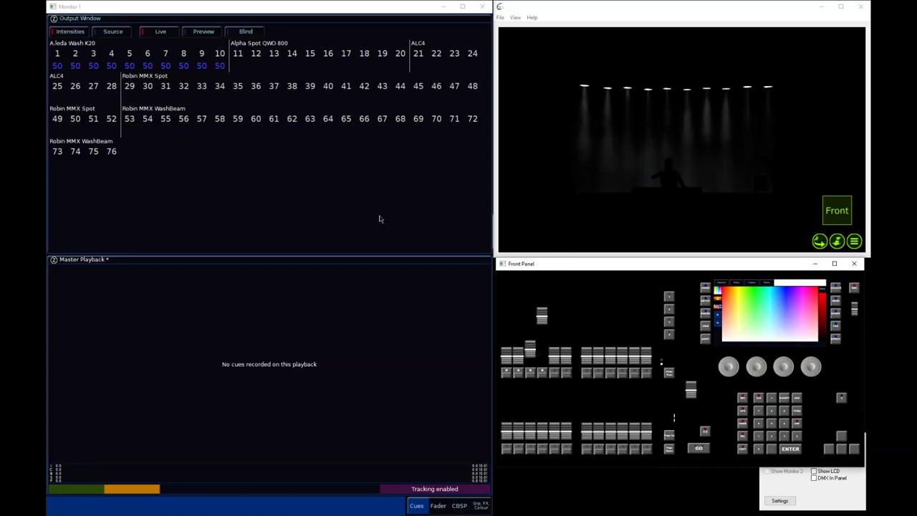
{"action": "left_click", "coordinate": [544, 316]}
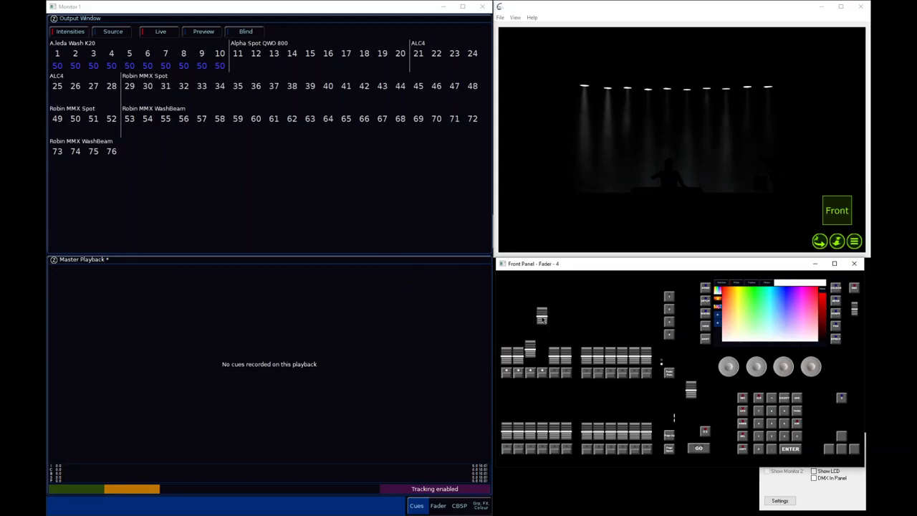
{"action": "left_click_drag", "start_coordinate": [543, 320], "coordinate": [543, 321]}
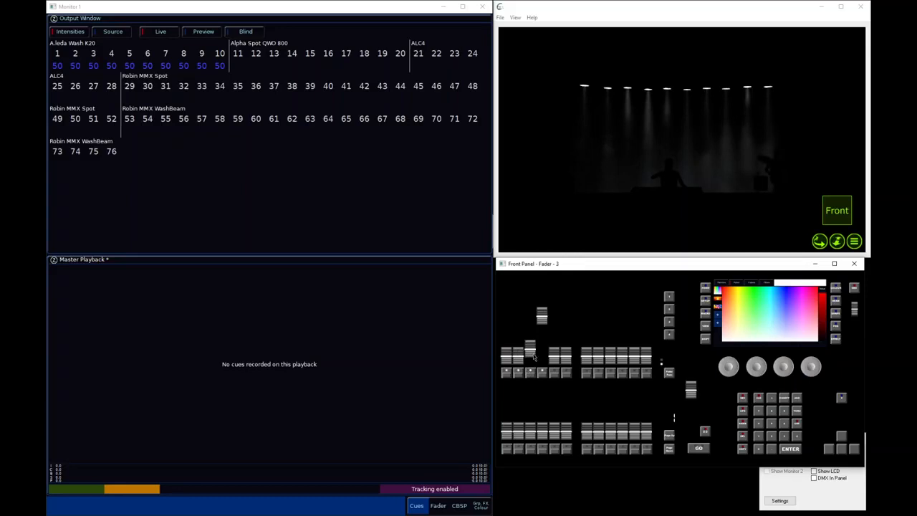
Raise playback 3 in stages, through about 58%, up to full while keeping playback 4 at full
{"action": "left_click_drag", "start_coordinate": [534, 357], "coordinate": [536, 340]}
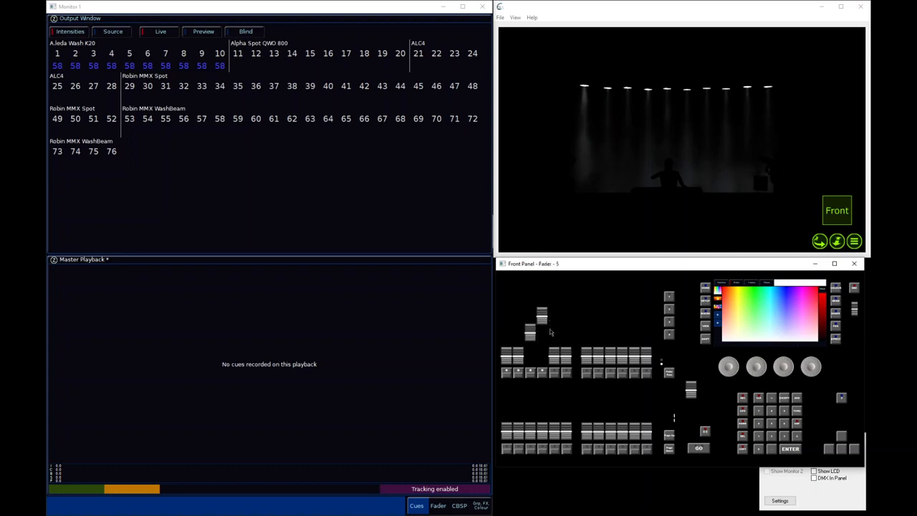
{"action": "mouse_move", "coordinate": [543, 319]}
{"action": "left_mouse_down"}
{"action": "mouse_move", "coordinate": [562, 345]}
{"action": "mouse_move", "coordinate": [556, 325]}
{"action": "left_mouse_up"}
{"action": "left_click_drag", "start_coordinate": [553, 325], "coordinate": [551, 306]}
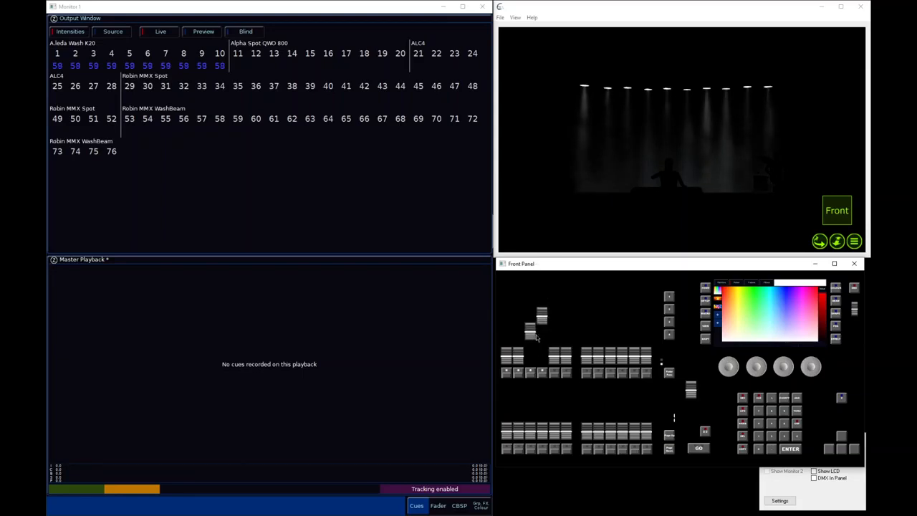
{"action": "left_click_drag", "start_coordinate": [534, 337], "coordinate": [531, 315]}
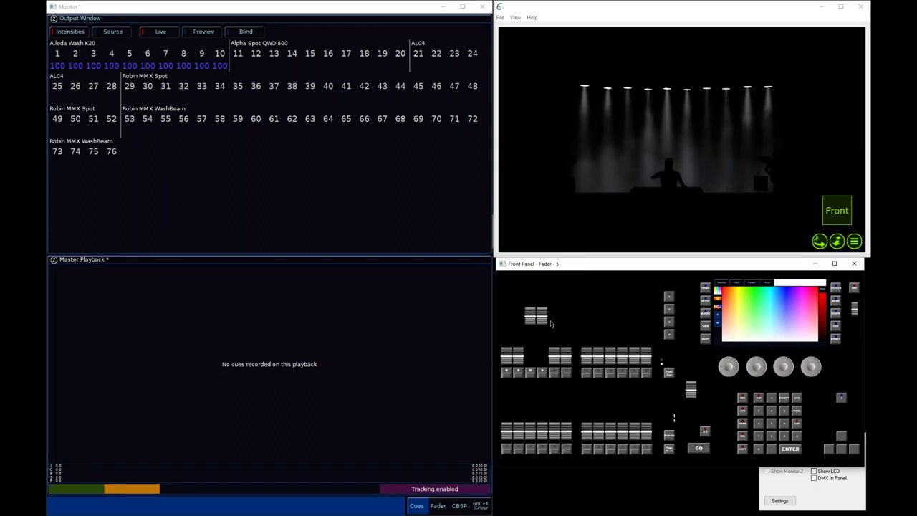
Fade playback 3 down to zero, followed by playback 4
{"action": "left_click_drag", "start_coordinate": [534, 319], "coordinate": [536, 360]}
{"action": "left_click_drag", "start_coordinate": [544, 320], "coordinate": [544, 315]}
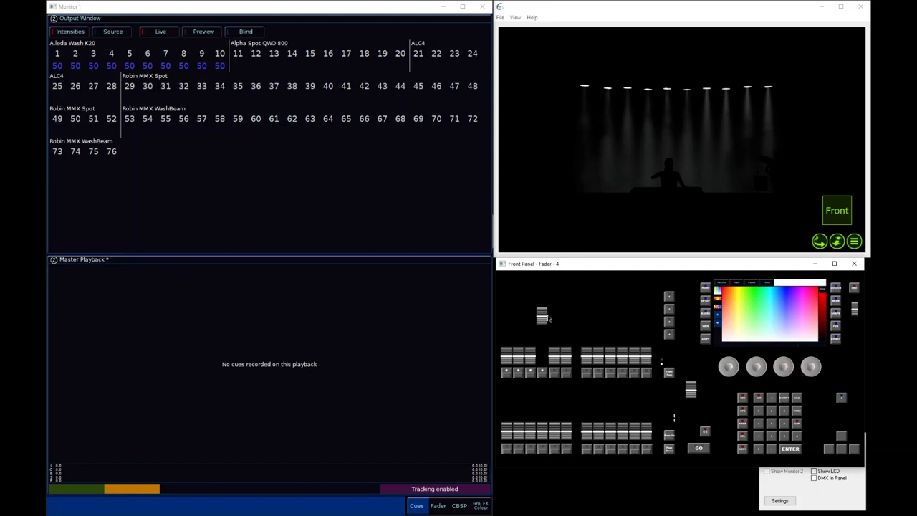
{"action": "left_click_drag", "start_coordinate": [545, 318], "coordinate": [555, 385]}
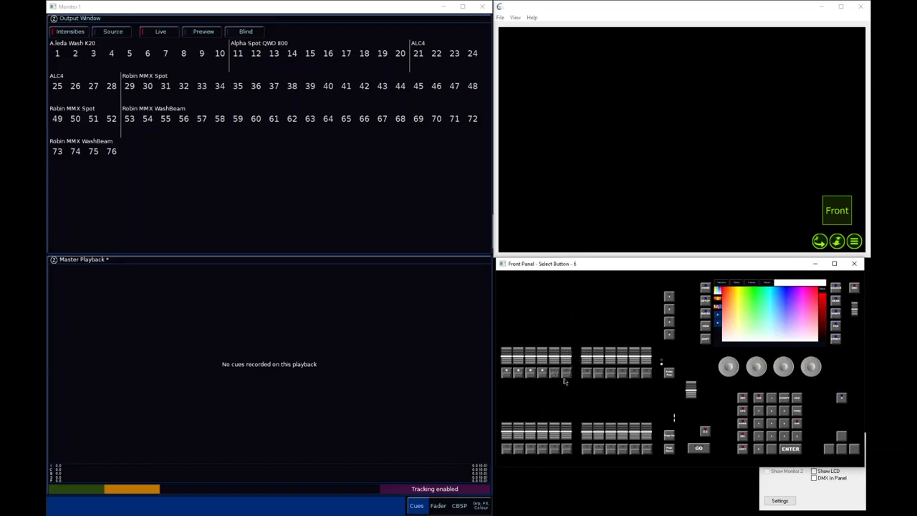
Change playback 4's intensity mixing to Latest takes precedence in its fader settings
{"action": "left_click", "coordinate": [438, 506]}
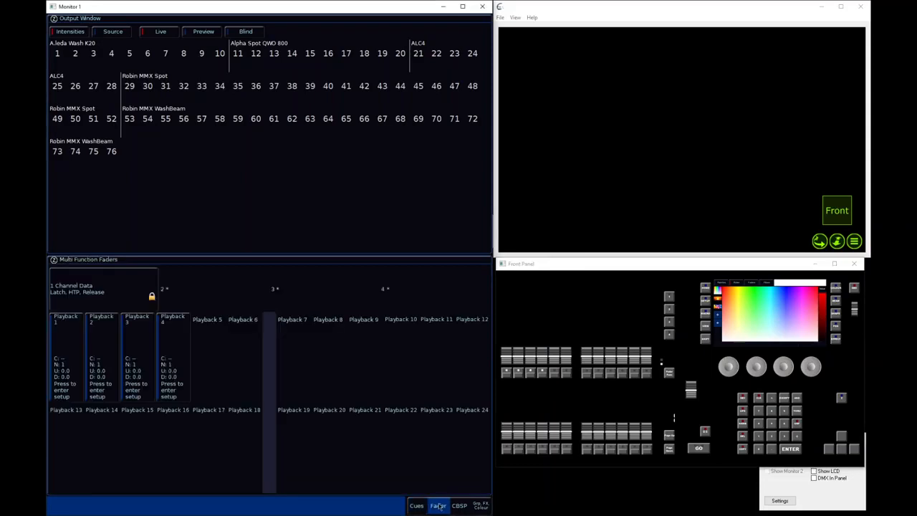
{"action": "left_click", "coordinate": [180, 367]}
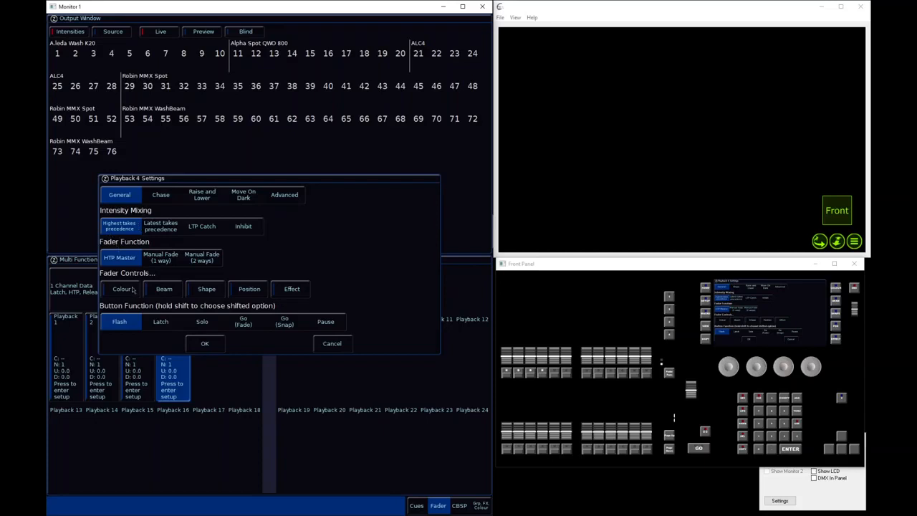
{"action": "left_click", "coordinate": [162, 227]}
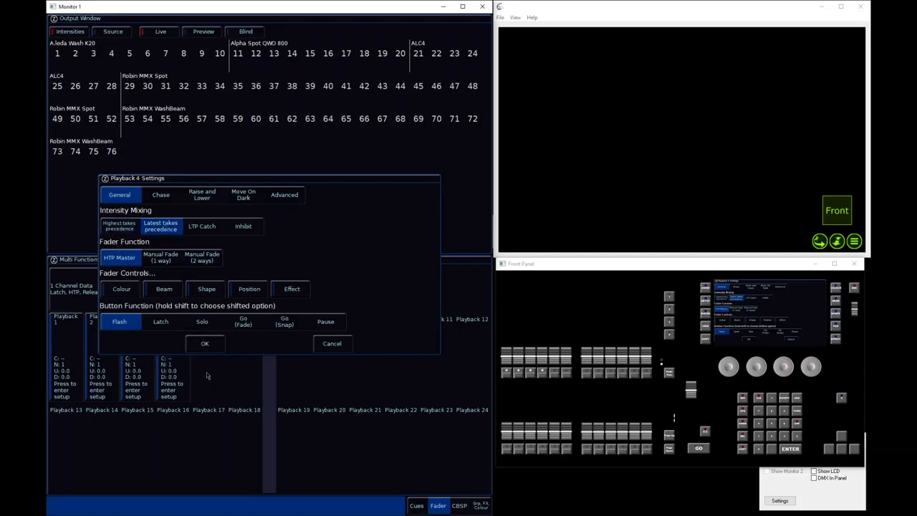
{"action": "left_click", "coordinate": [205, 347]}
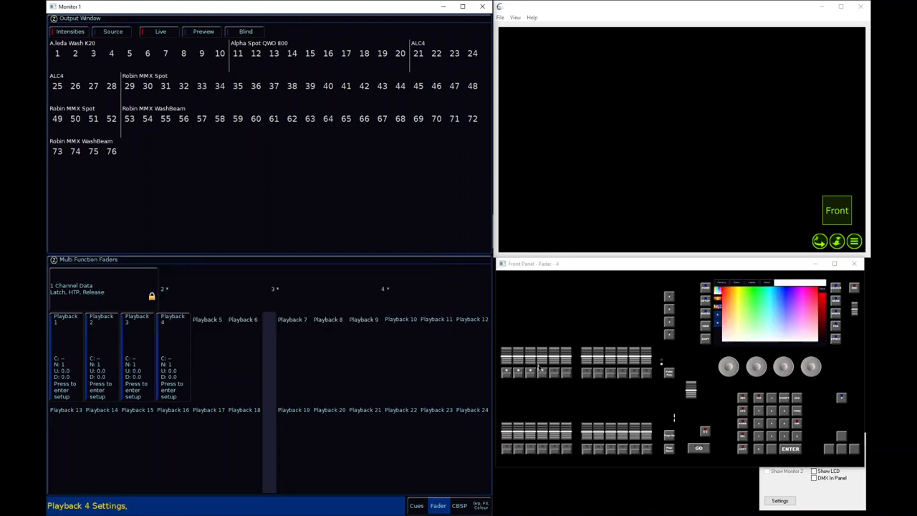
With playback 3 raised to full, bring playback 4 up partway and ease it back down to zero
{"action": "left_click_drag", "start_coordinate": [540, 367], "coordinate": [530, 314]}
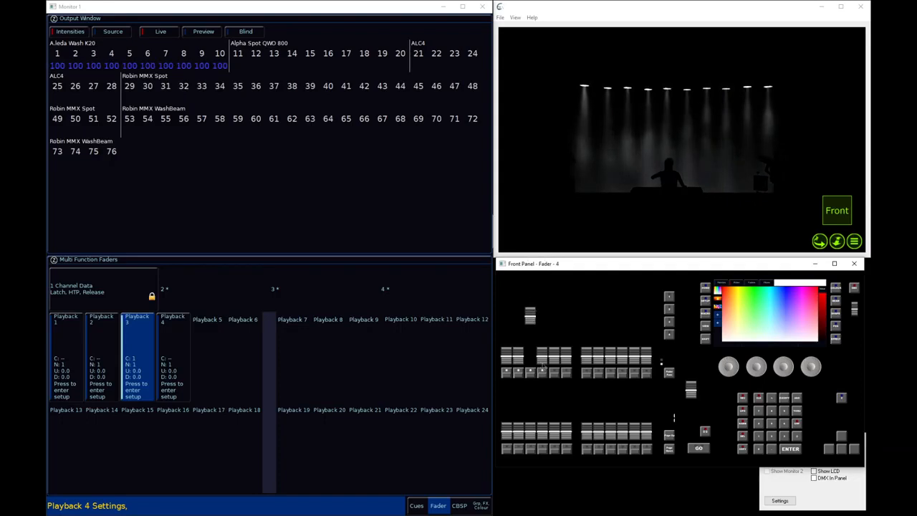
{"action": "left_click_drag", "start_coordinate": [543, 362], "coordinate": [543, 348]}
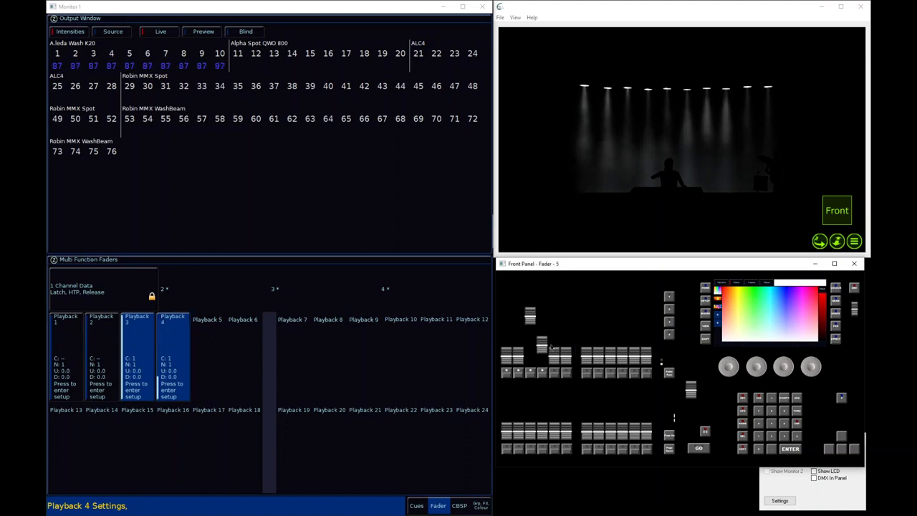
{"action": "left_click_drag", "start_coordinate": [543, 347], "coordinate": [544, 355]}
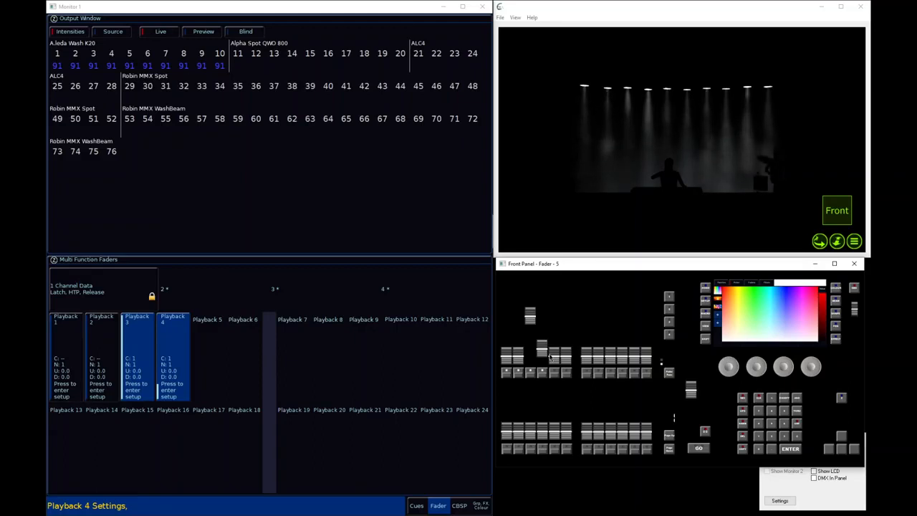
{"action": "left_click_drag", "start_coordinate": [544, 352], "coordinate": [545, 367]}
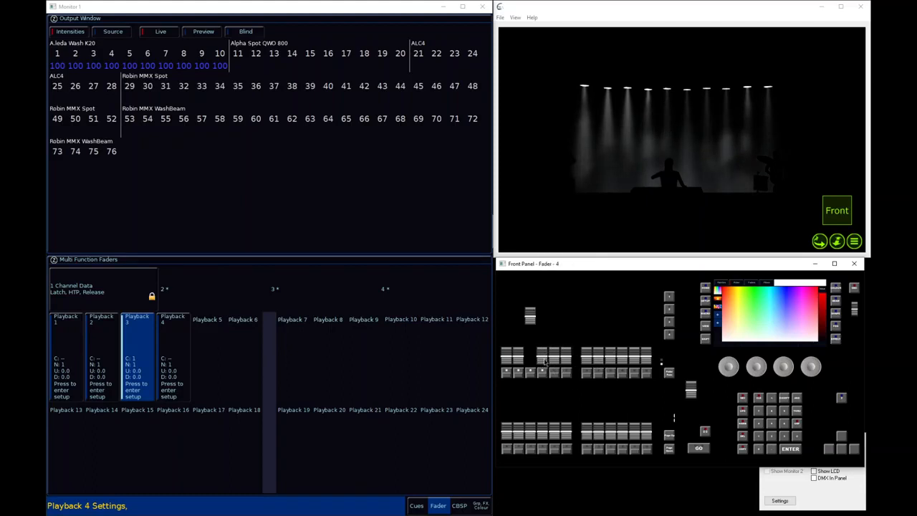
Raise playback 4 to full over playback 3, dip it partway and restore it, and return both faders to zero
{"action": "left_click_drag", "start_coordinate": [547, 364], "coordinate": [548, 312]}
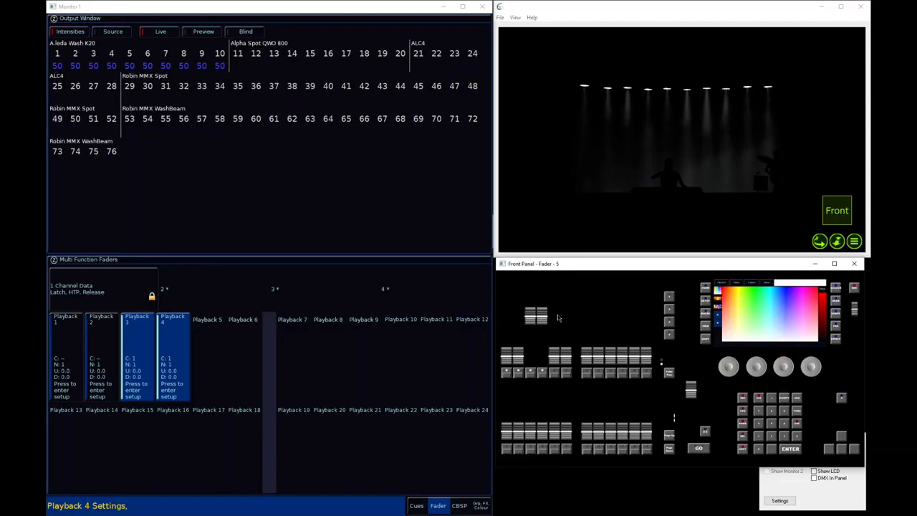
{"action": "left_click_drag", "start_coordinate": [542, 317], "coordinate": [550, 333]}
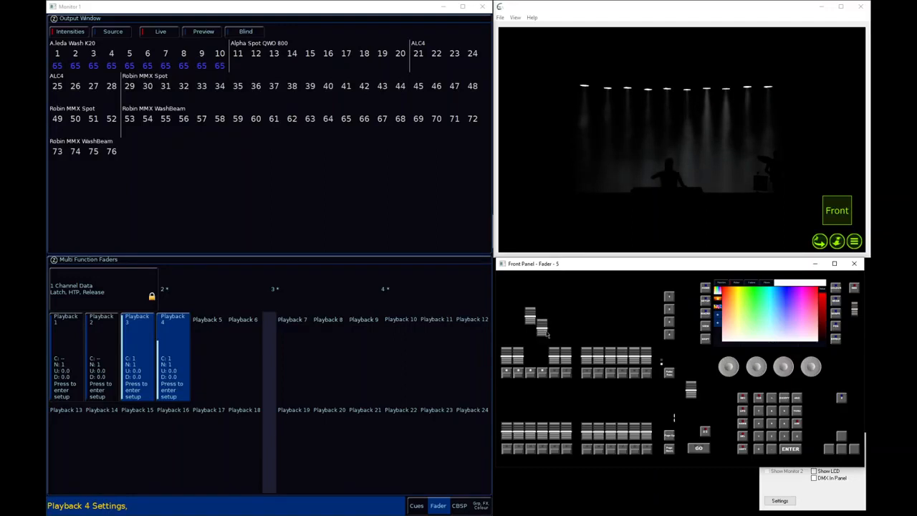
{"action": "left_click_drag", "start_coordinate": [544, 329], "coordinate": [547, 307]}
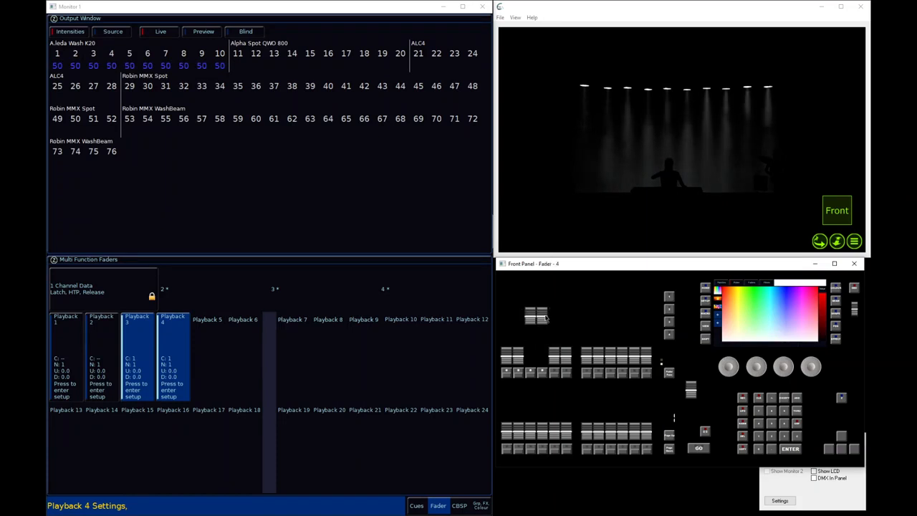
{"action": "left_click_drag", "start_coordinate": [544, 317], "coordinate": [535, 377]}
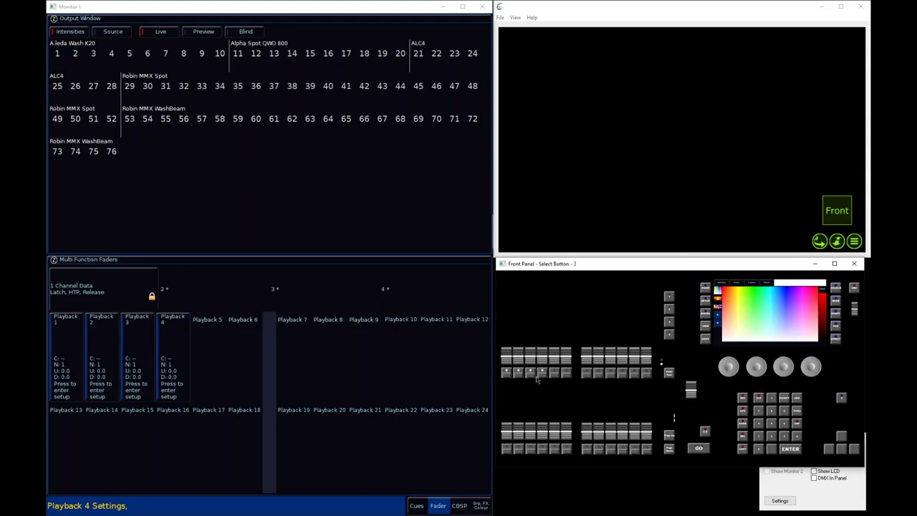
Bring the All - A.leda Wash K20 group to full intensity and apply the Chaser - 1/8 effect with Backward offset (individually)
{"action": "left_click", "coordinate": [346, 231]}
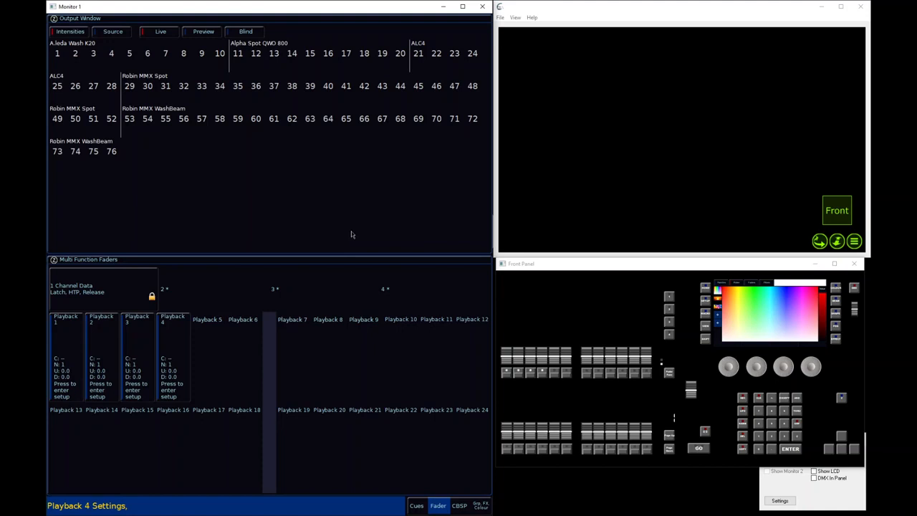
{"action": "left_click", "coordinate": [798, 424]}
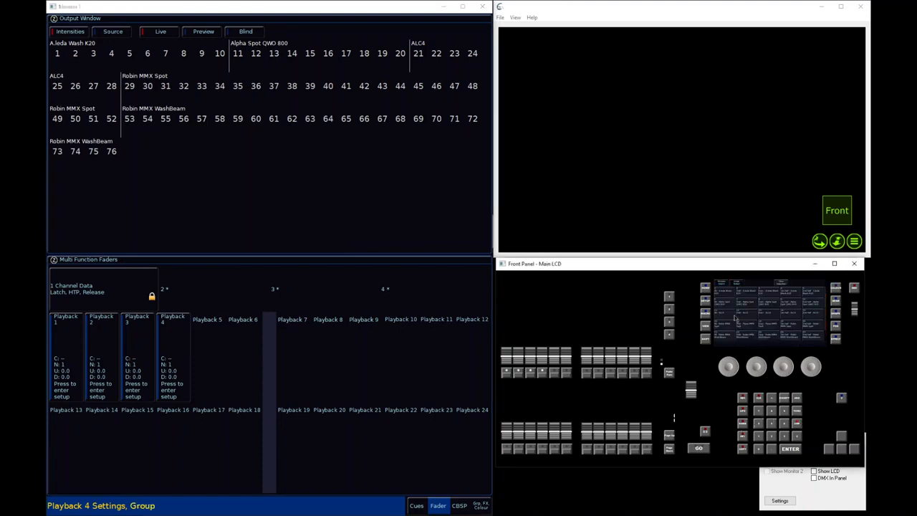
{"action": "double_click", "coordinate": [729, 296]}
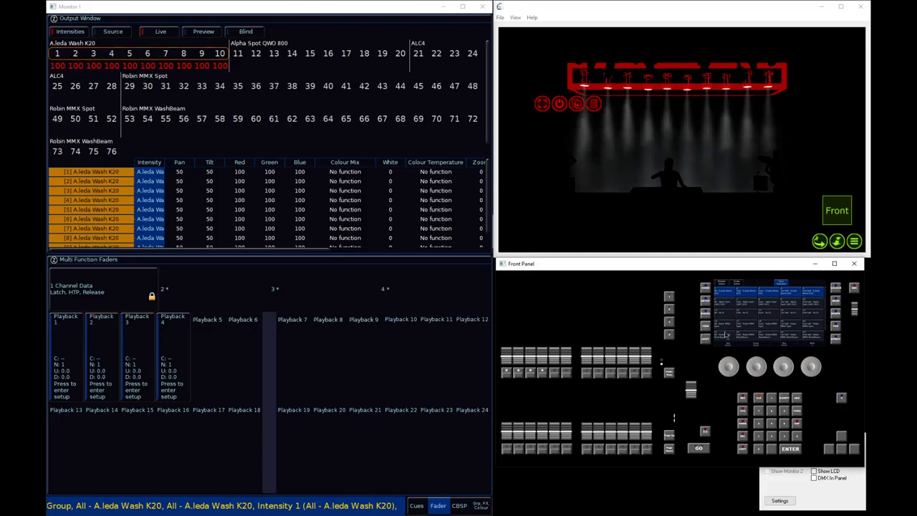
{"action": "left_click", "coordinate": [836, 339]}
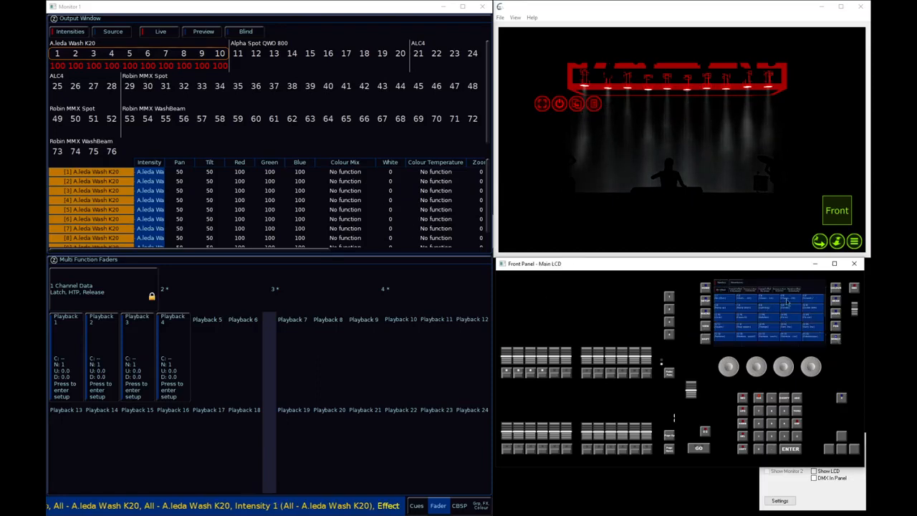
{"action": "left_click", "coordinate": [757, 335]}
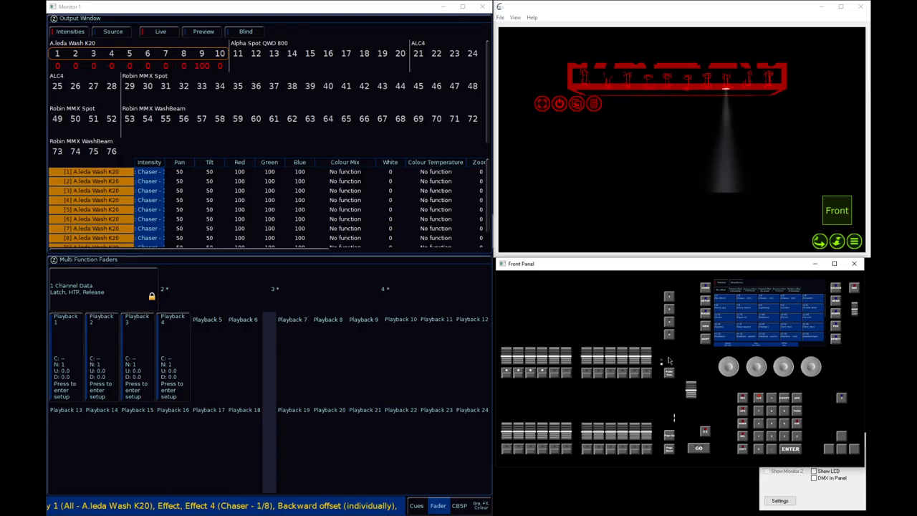
Record the chaser effect onto playback 5 and clear the programmer
{"action": "left_click", "coordinate": [743, 398]}
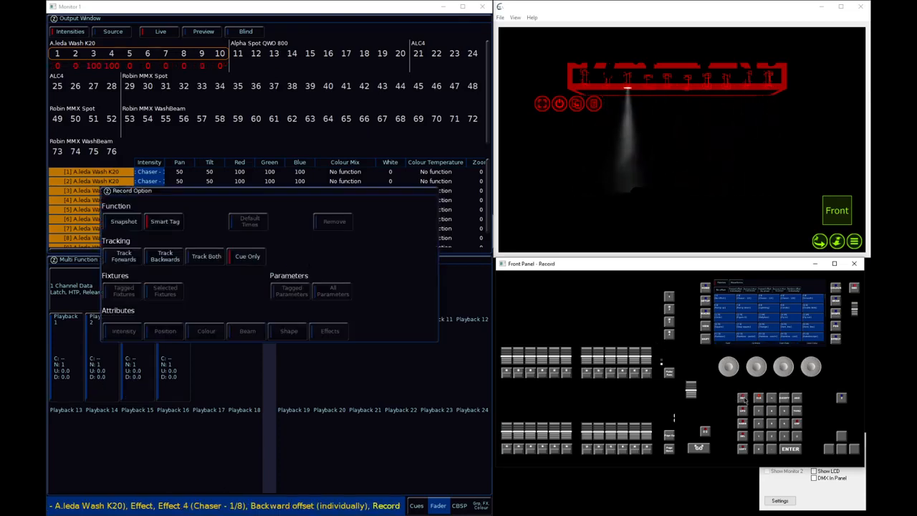
{"action": "left_click", "coordinate": [557, 374]}
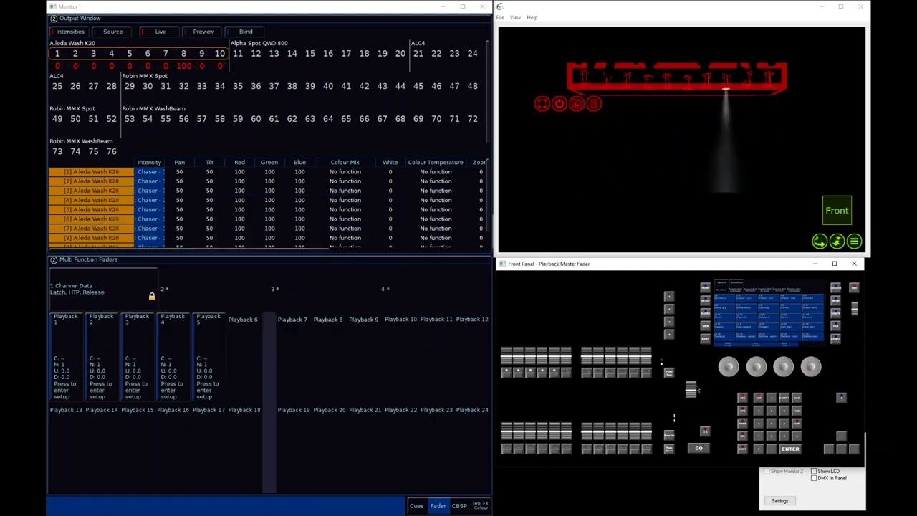
{"action": "left_click", "coordinate": [760, 399]}
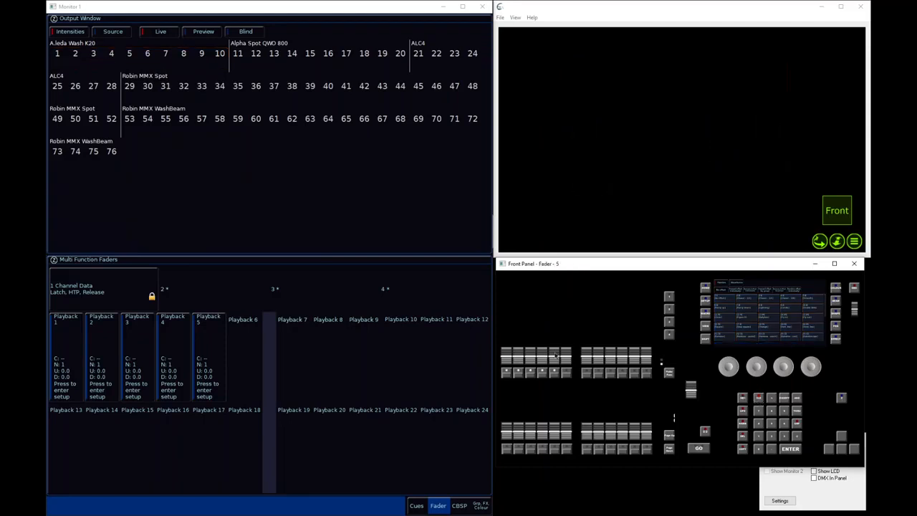
Check playback 5 by raising its fader to full and returning it to zero
{"action": "left_click_drag", "start_coordinate": [558, 359], "coordinate": [554, 316]}
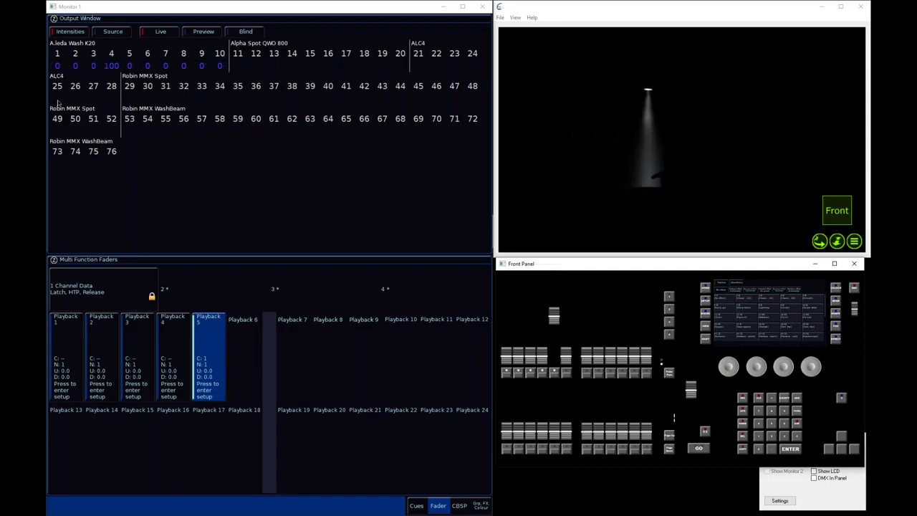
{"action": "left_click", "coordinate": [558, 375]}
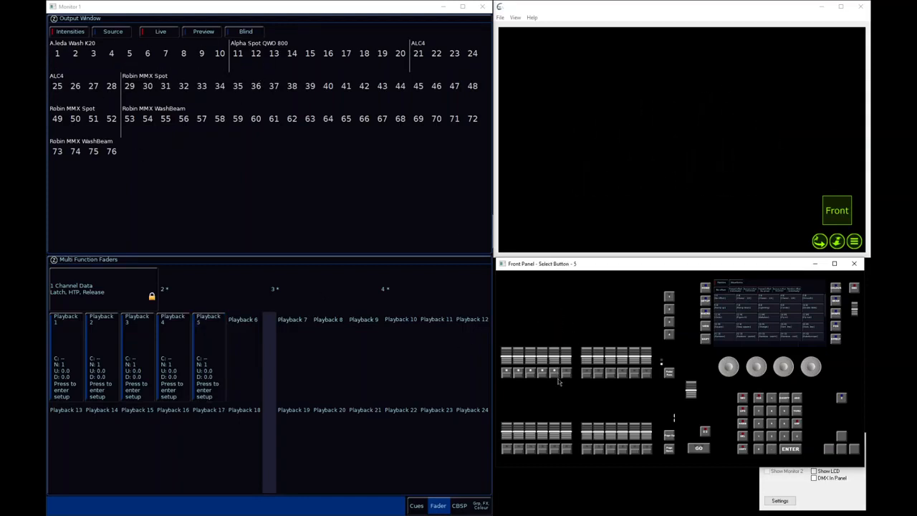
Raise playbacks 3 and 5 to full, lower playback 3 through about 51%, 43% and 30% to zero, and fade out playback 5
{"action": "left_click_drag", "start_coordinate": [531, 361], "coordinate": [544, 280]}
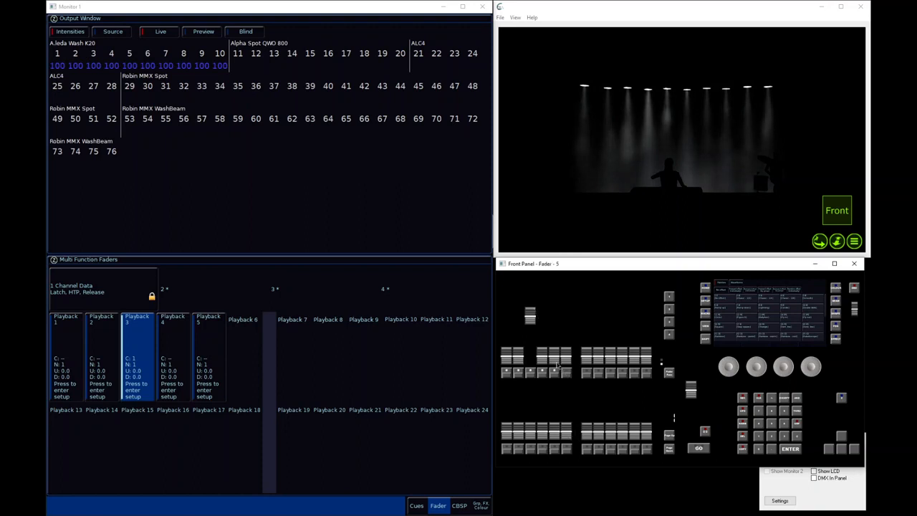
{"action": "left_click_drag", "start_coordinate": [556, 365], "coordinate": [557, 262]}
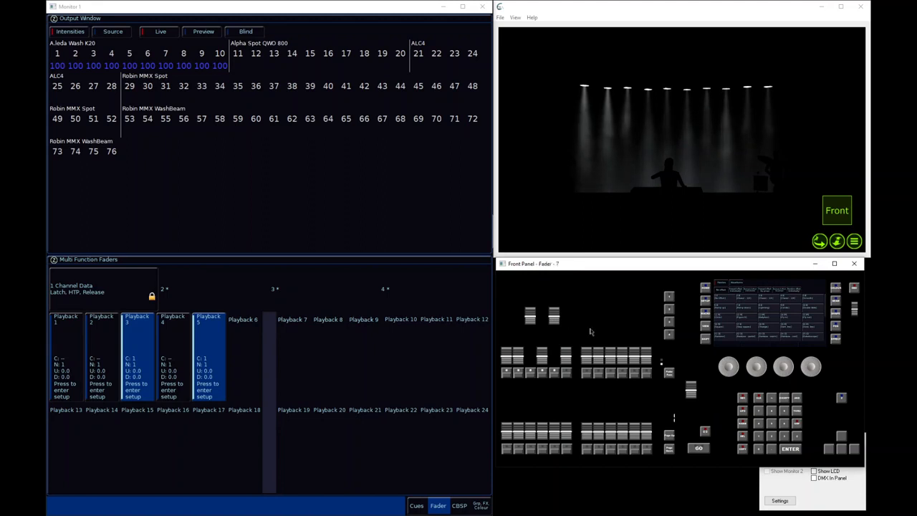
{"action": "left_click_drag", "start_coordinate": [531, 322], "coordinate": [535, 341]}
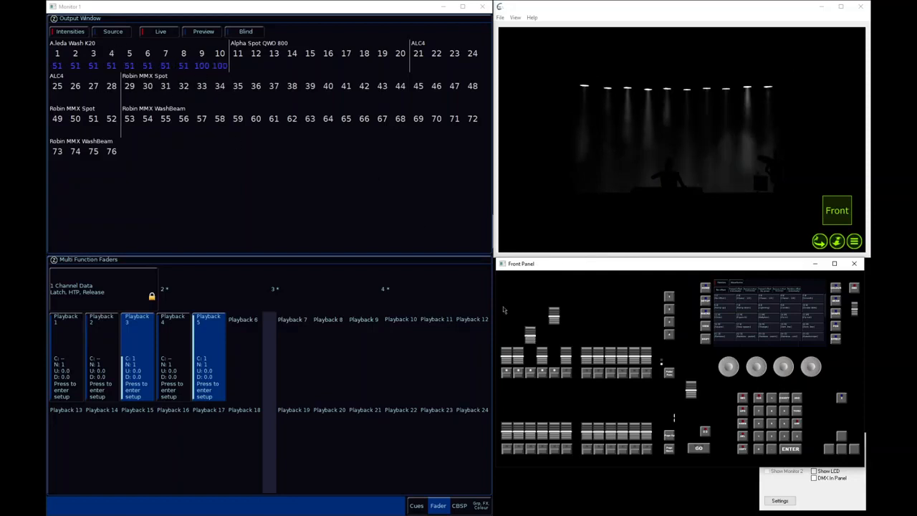
{"action": "left_click_drag", "start_coordinate": [532, 337], "coordinate": [531, 343]}
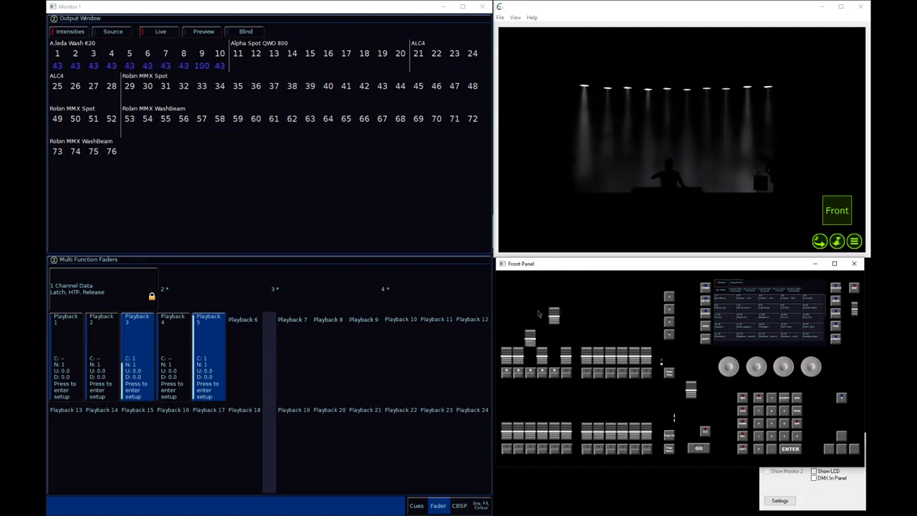
{"action": "left_click_drag", "start_coordinate": [557, 308], "coordinate": [561, 323]}
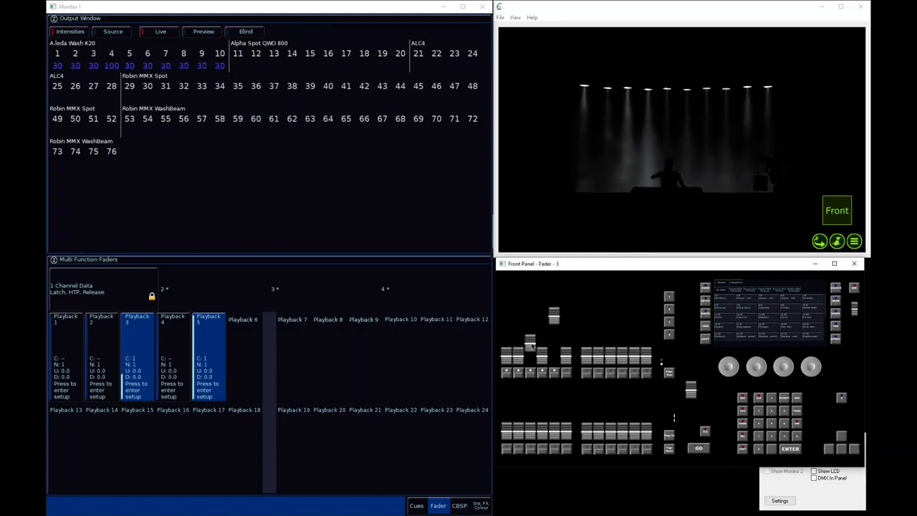
{"action": "left_click_drag", "start_coordinate": [531, 340], "coordinate": [532, 360]}
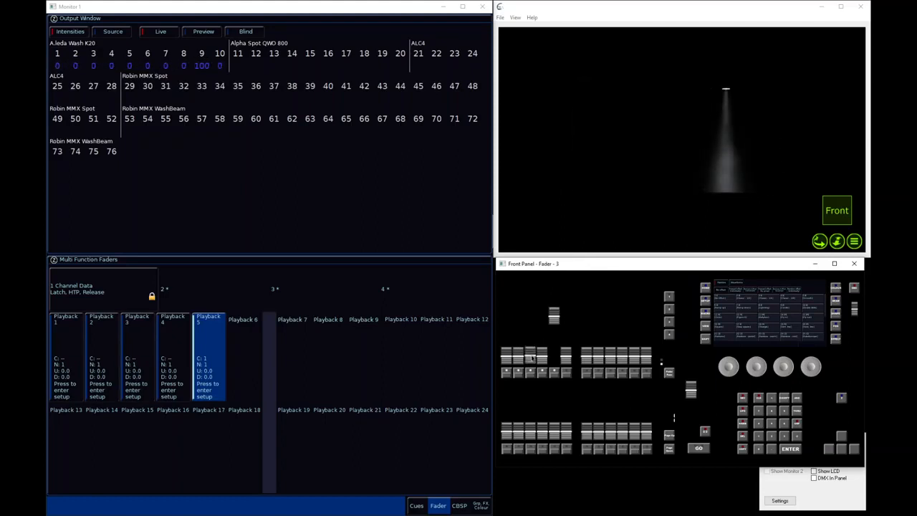
{"action": "left_click_drag", "start_coordinate": [555, 321], "coordinate": [552, 407]}
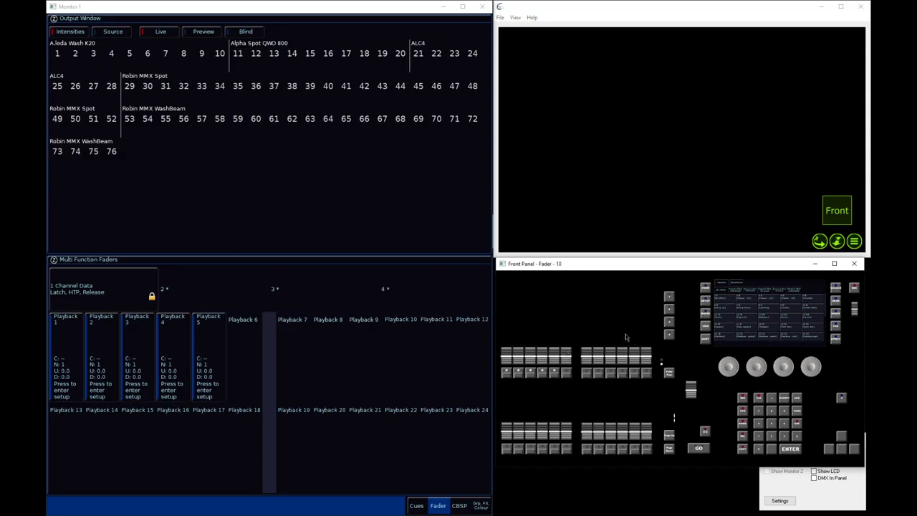
Change playback 5's intensity mixing to Latest takes precedence in its fader settings
{"action": "left_click", "coordinate": [212, 337]}
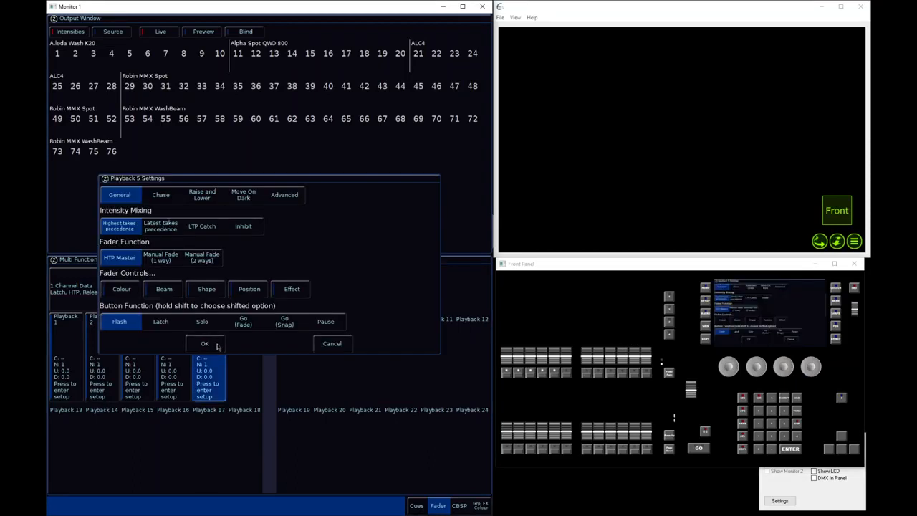
{"action": "left_click", "coordinate": [172, 228]}
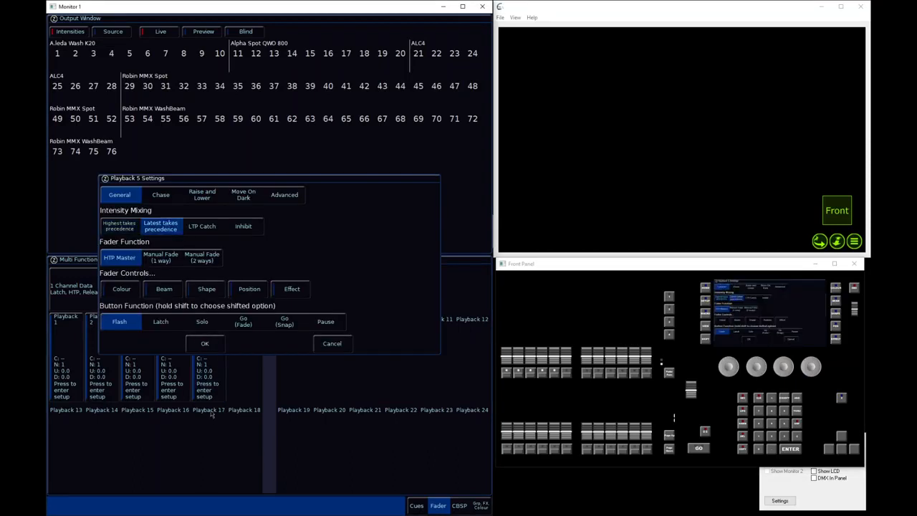
{"action": "left_click", "coordinate": [206, 344]}
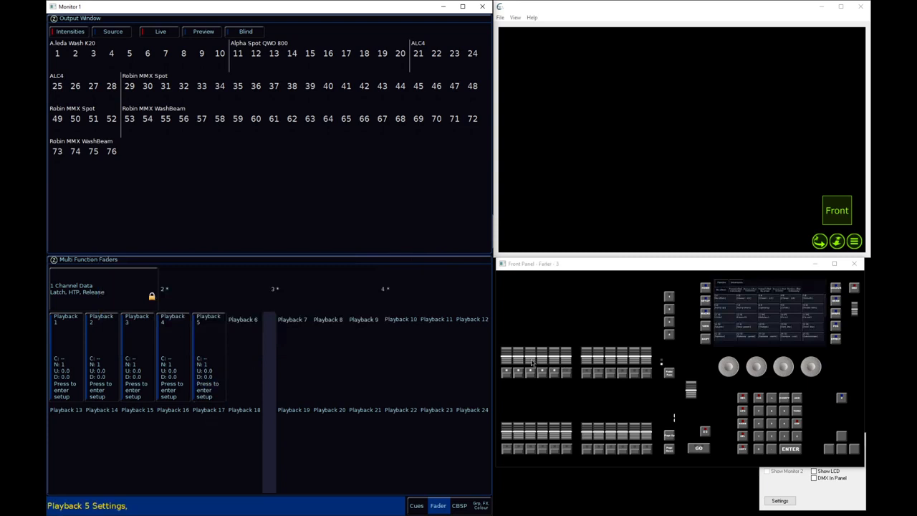
Raise playbacks 3 and 5 to full, fade out playback 5, and return playback 3 to zero
{"action": "left_click_drag", "start_coordinate": [532, 362], "coordinate": [530, 315]}
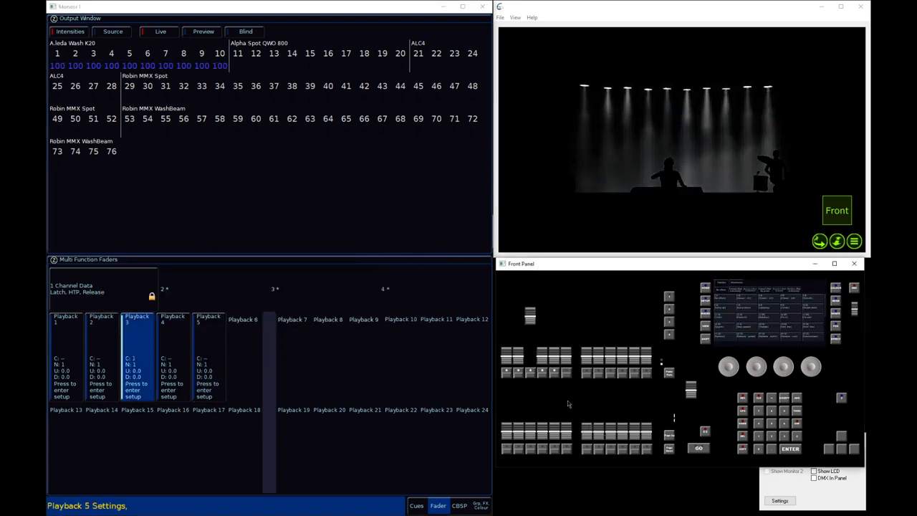
{"action": "left_click_drag", "start_coordinate": [557, 372], "coordinate": [554, 320]}
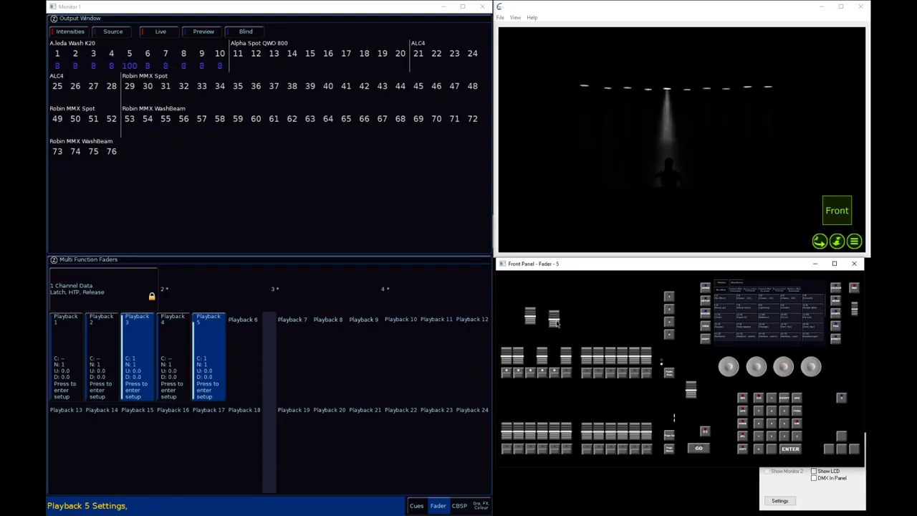
{"action": "left_click_drag", "start_coordinate": [558, 324], "coordinate": [560, 366]}
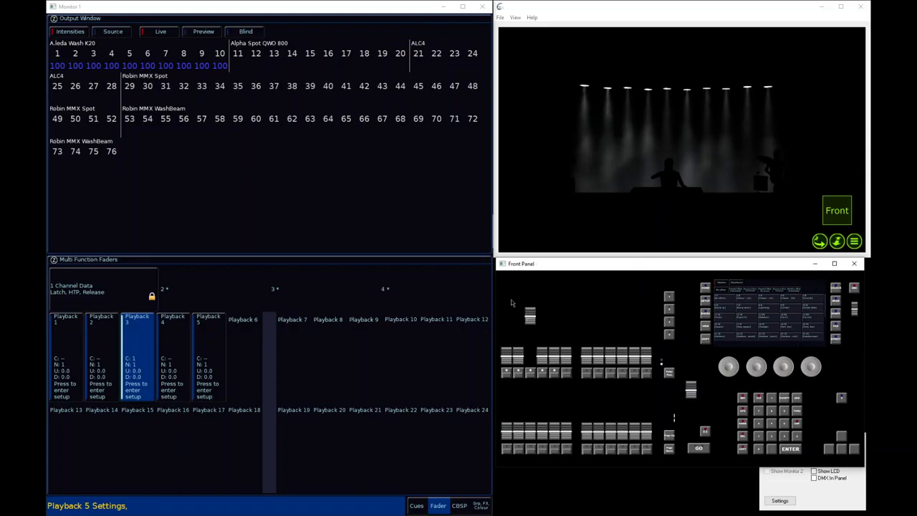
{"action": "left_click_drag", "start_coordinate": [530, 321], "coordinate": [539, 390]}
Change playback 4's intensity mixing to Highest takes precedence in its settings
{"action": "left_click", "coordinate": [174, 350]}
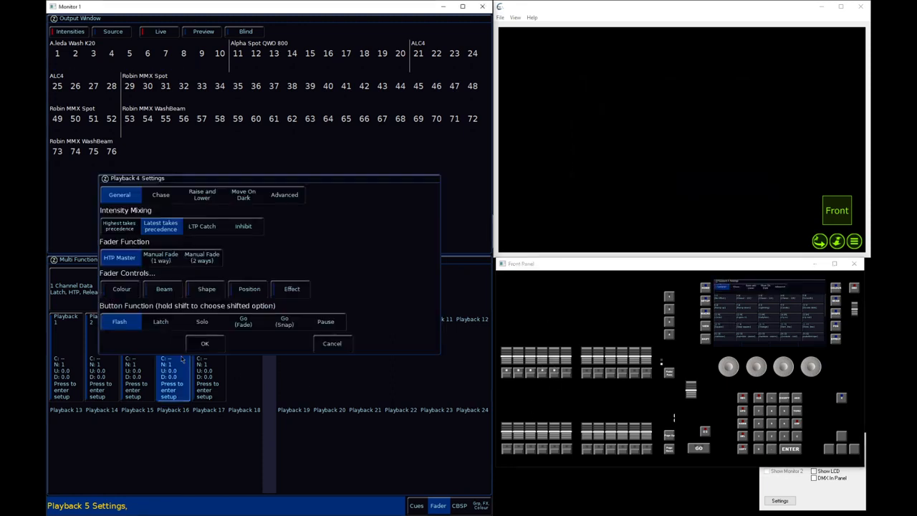
{"action": "left_click", "coordinate": [212, 228]}
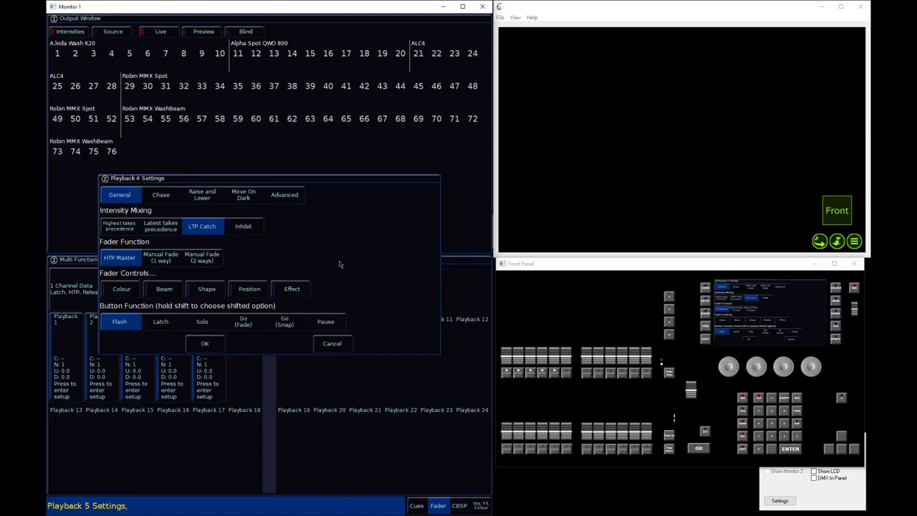
{"action": "left_click", "coordinate": [120, 226]}
{"action": "left_click", "coordinate": [205, 344]}
Raise playback 4 to full, try moving playback 3's fader against it, and return both to zero
{"action": "left_click", "coordinate": [542, 371]}
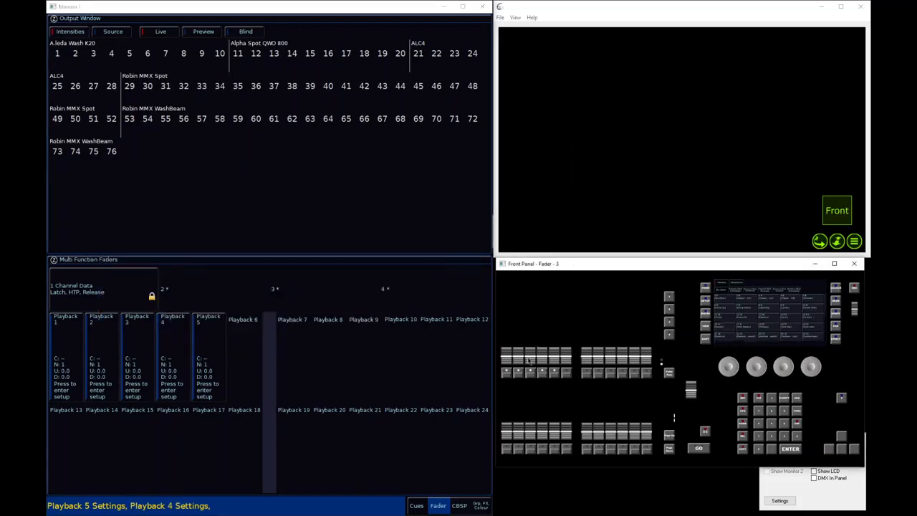
{"action": "left_click", "coordinate": [540, 357]}
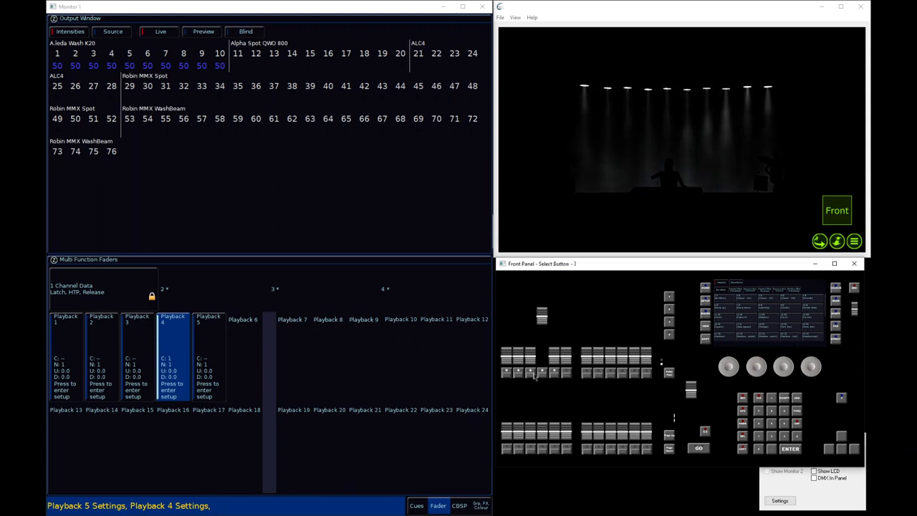
{"action": "mouse_move", "coordinate": [531, 362]}
{"action": "left_mouse_down"}
{"action": "mouse_move", "coordinate": [541, 316]}
{"action": "mouse_move", "coordinate": [528, 368]}
{"action": "left_mouse_up"}
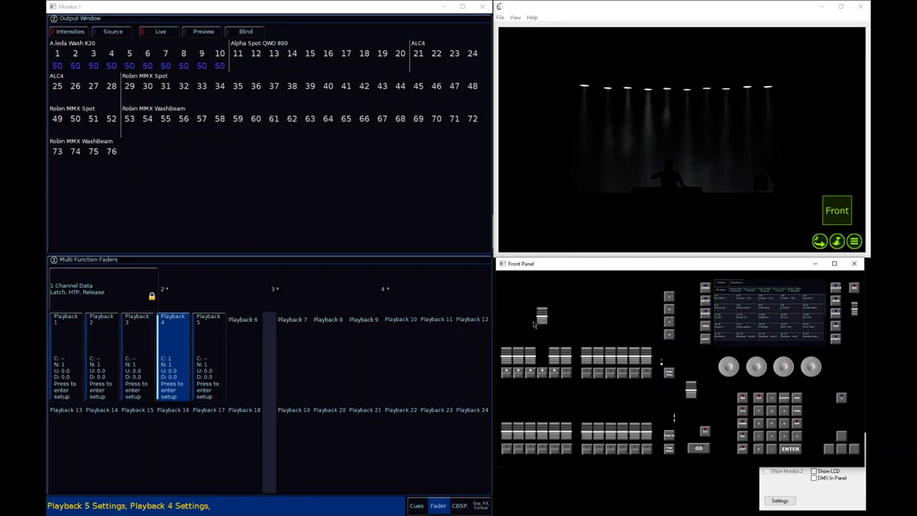
{"action": "left_click_drag", "start_coordinate": [546, 312], "coordinate": [547, 313]}
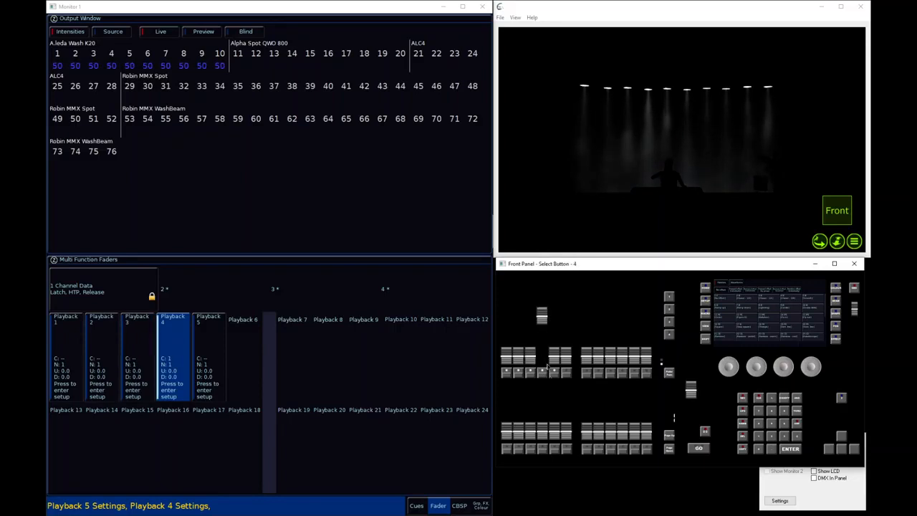
{"action": "left_click_drag", "start_coordinate": [545, 322], "coordinate": [542, 403]}
{"action": "left_click_drag", "start_coordinate": [545, 354], "coordinate": [536, 398]}
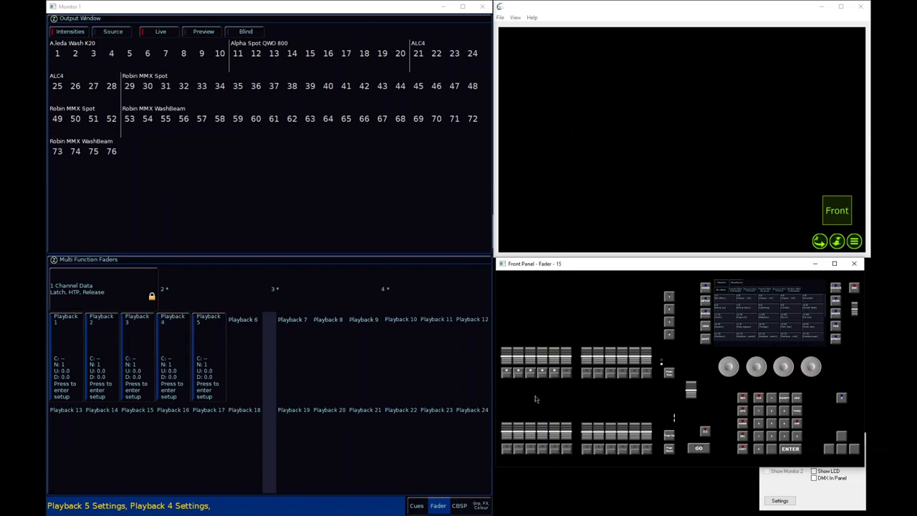
Change playback 3's intensity mixing to LTP Catch in its settings
{"action": "left_click", "coordinate": [144, 348]}
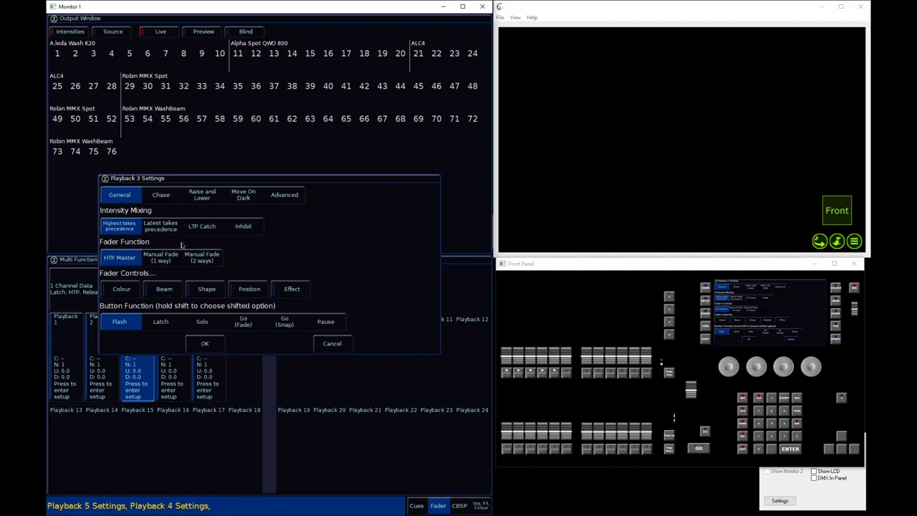
{"action": "left_click", "coordinate": [202, 227]}
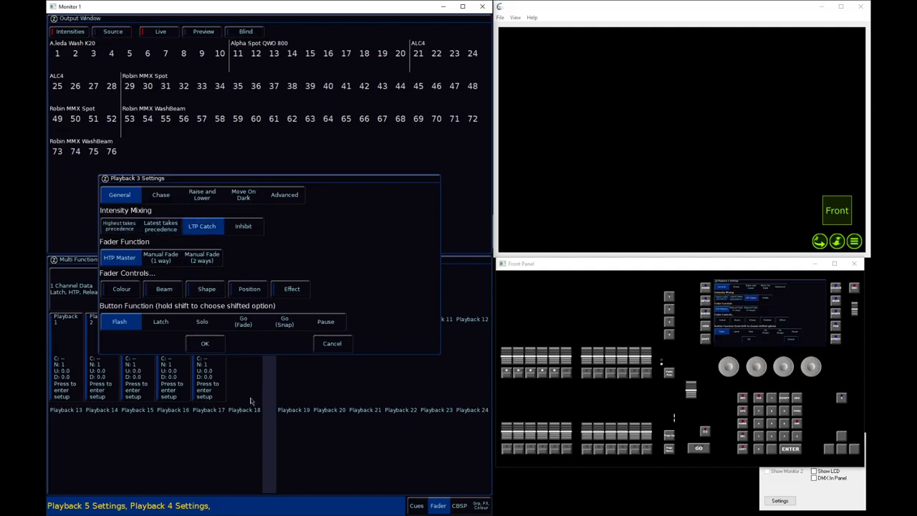
{"action": "left_click", "coordinate": [203, 344]}
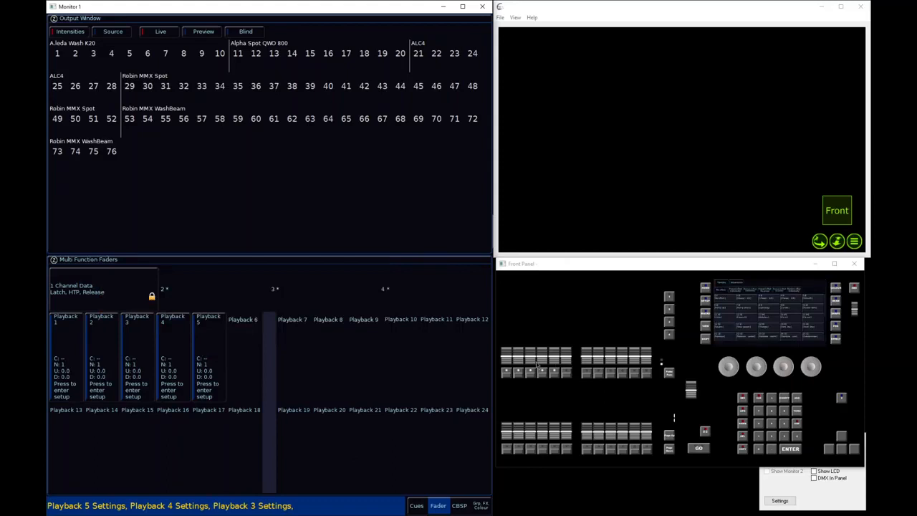
Raise playback 4 to full, bring playback 3 up to about 59%, and lower it through about 16% and 9% to zero
{"action": "left_click_drag", "start_coordinate": [536, 362], "coordinate": [552, 314]}
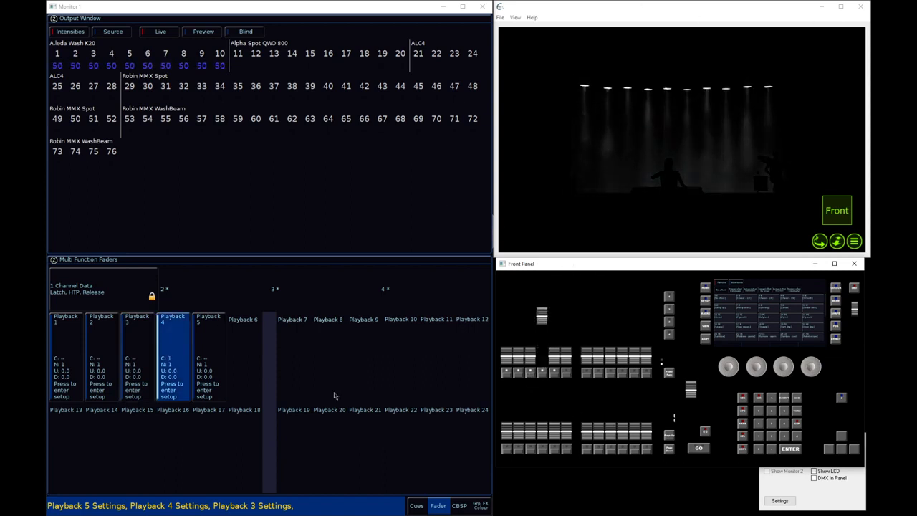
{"action": "mouse_move", "coordinate": [542, 312]}
{"action": "left_mouse_down"}
{"action": "mouse_move", "coordinate": [542, 333]}
{"action": "mouse_move", "coordinate": [538, 294]}
{"action": "mouse_move", "coordinate": [552, 364]}
{"action": "mouse_move", "coordinate": [522, 266]}
{"action": "mouse_move", "coordinate": [538, 364]}
{"action": "mouse_move", "coordinate": [543, 315]}
{"action": "left_mouse_up"}
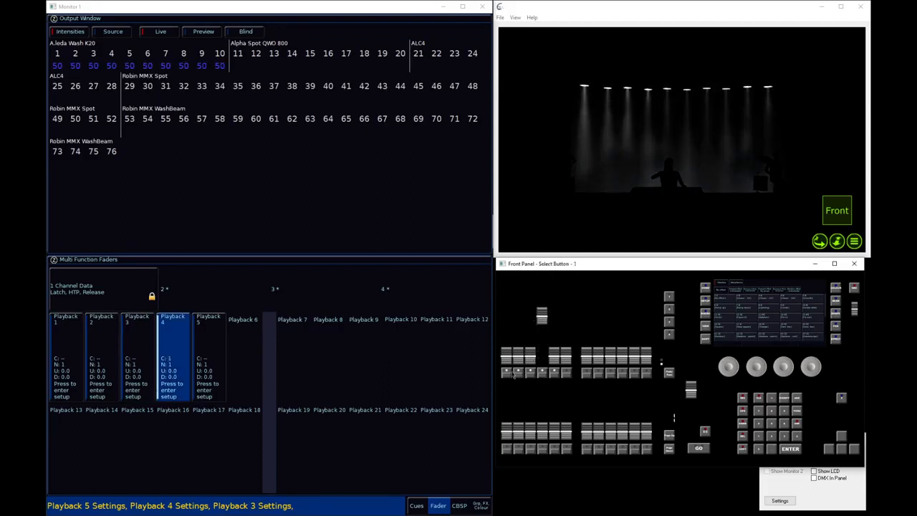
{"action": "left_click_drag", "start_coordinate": [530, 361], "coordinate": [536, 337]}
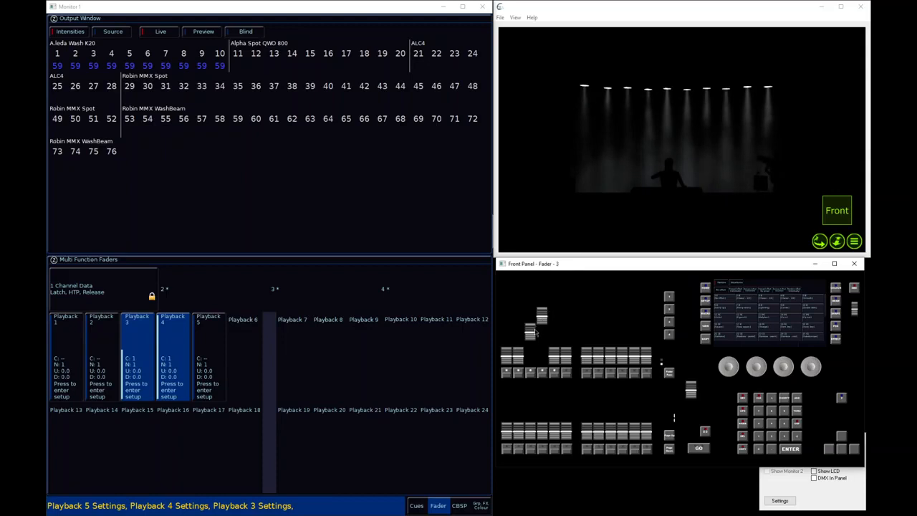
{"action": "mouse_move", "coordinate": [530, 331]}
{"action": "left_mouse_down"}
{"action": "mouse_move", "coordinate": [530, 354]}
{"action": "mouse_move", "coordinate": [542, 328]}
{"action": "left_mouse_up"}
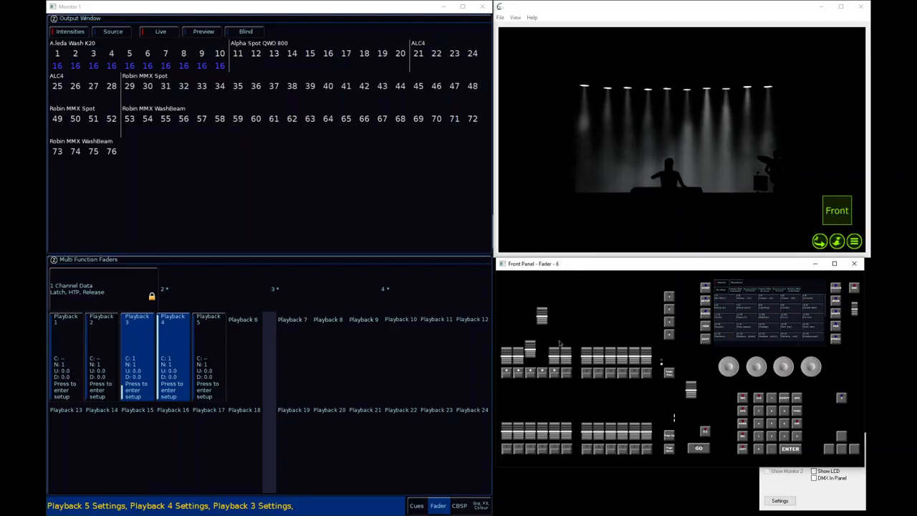
{"action": "left_click_drag", "start_coordinate": [530, 350], "coordinate": [531, 355]}
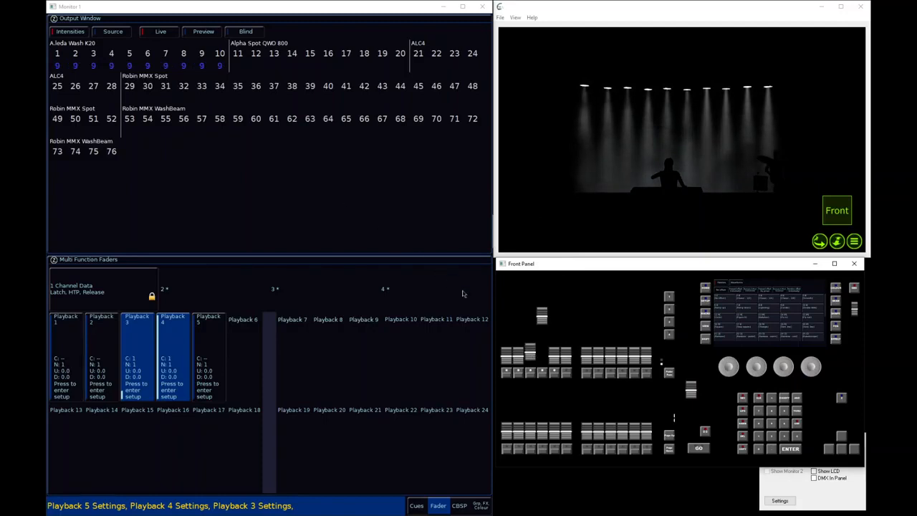
{"action": "left_click_drag", "start_coordinate": [530, 353], "coordinate": [529, 364]}
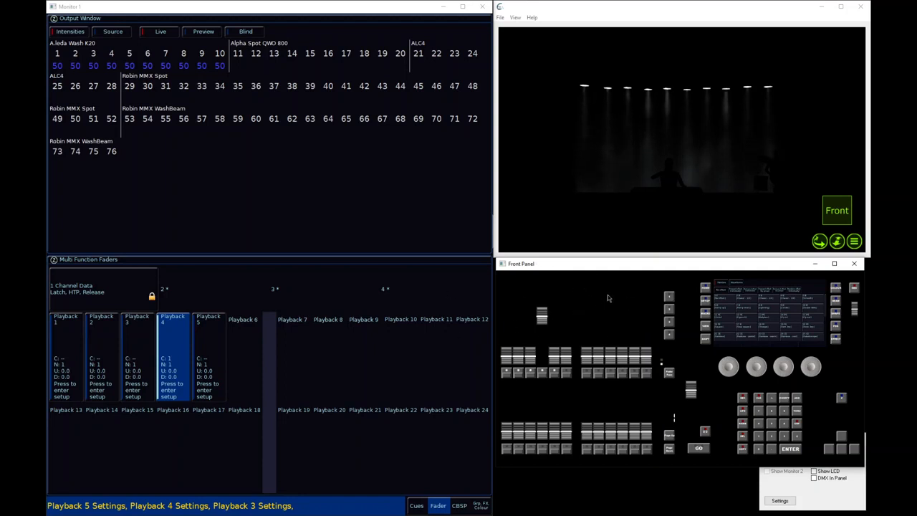
{"action": "mouse_move", "coordinate": [534, 358]}
{"action": "left_mouse_down"}
{"action": "mouse_move", "coordinate": [532, 315]}
{"action": "mouse_move", "coordinate": [527, 376]}
{"action": "mouse_move", "coordinate": [532, 314]}
{"action": "mouse_move", "coordinate": [529, 375]}
{"action": "left_mouse_up"}
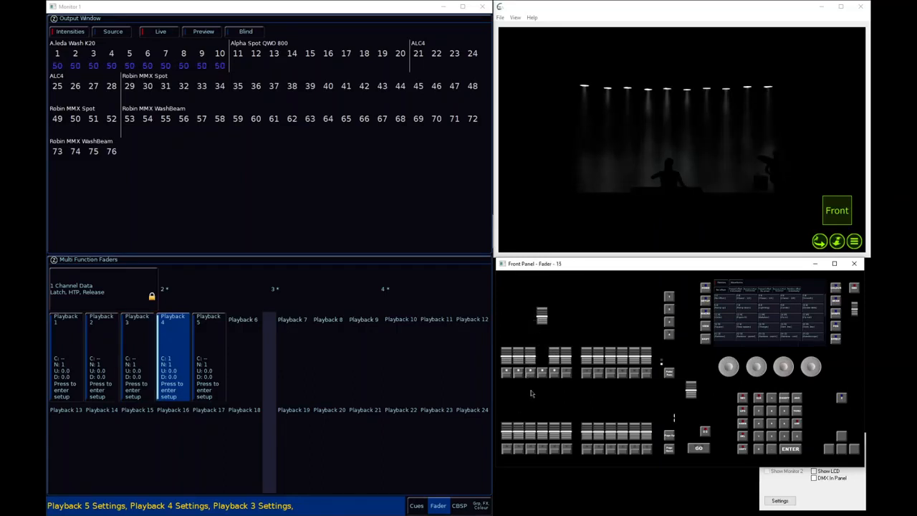
Disable Release on Lower in playback 3's raise and lower settings
{"action": "left_click", "coordinate": [146, 354]}
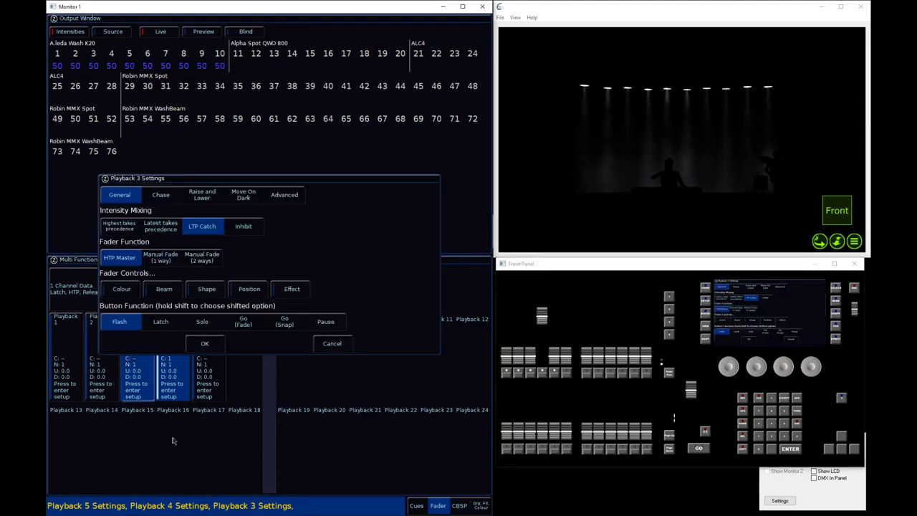
{"action": "left_click", "coordinate": [218, 198]}
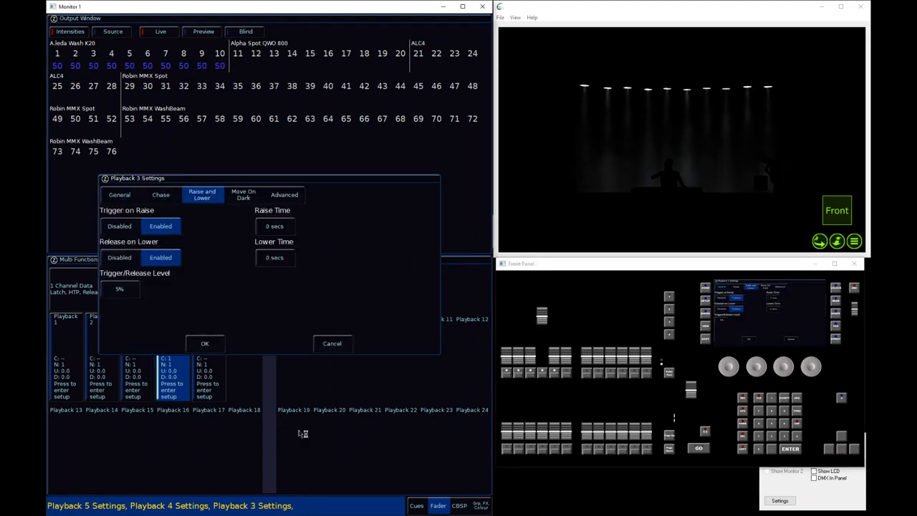
{"action": "left_click", "coordinate": [120, 260]}
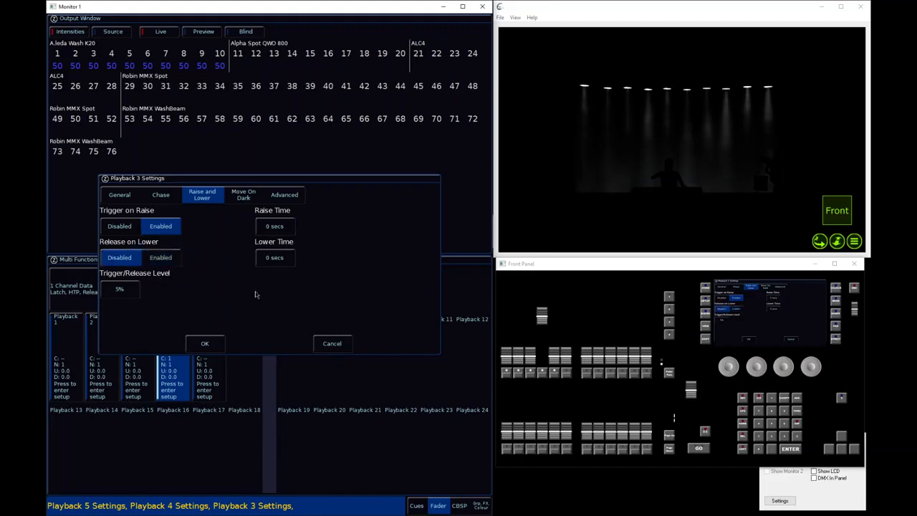
{"action": "left_click", "coordinate": [206, 345]}
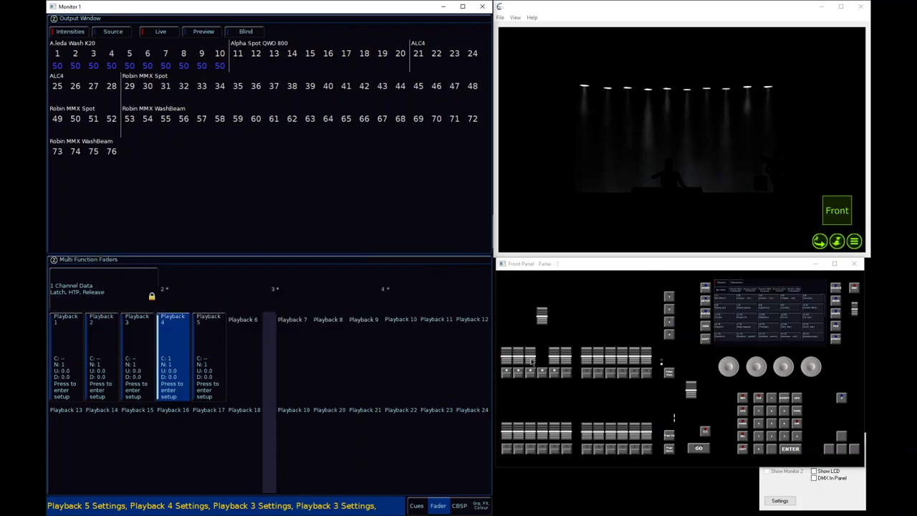
With playback 4 at full, raise playback 3 and lower it to zero, nudge playback 4's fader, and fade playback 4 out
{"action": "mouse_move", "coordinate": [531, 362]}
{"action": "left_mouse_down"}
{"action": "mouse_move", "coordinate": [539, 302]}
{"action": "mouse_move", "coordinate": [530, 379]}
{"action": "left_mouse_up"}
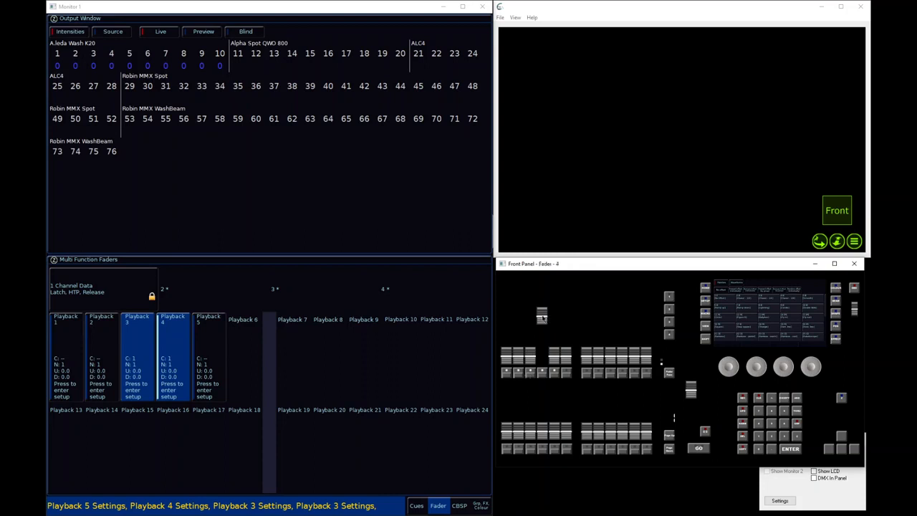
{"action": "left_click_drag", "start_coordinate": [542, 318], "coordinate": [554, 285]}
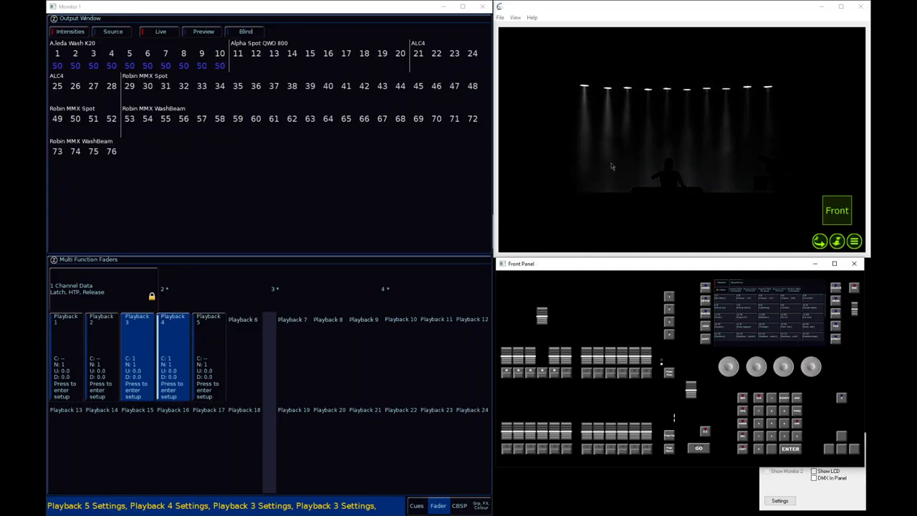
{"action": "mouse_move", "coordinate": [542, 320]}
{"action": "left_mouse_down"}
{"action": "mouse_move", "coordinate": [543, 376]}
{"action": "mouse_move", "coordinate": [543, 319]}
{"action": "left_mouse_up"}
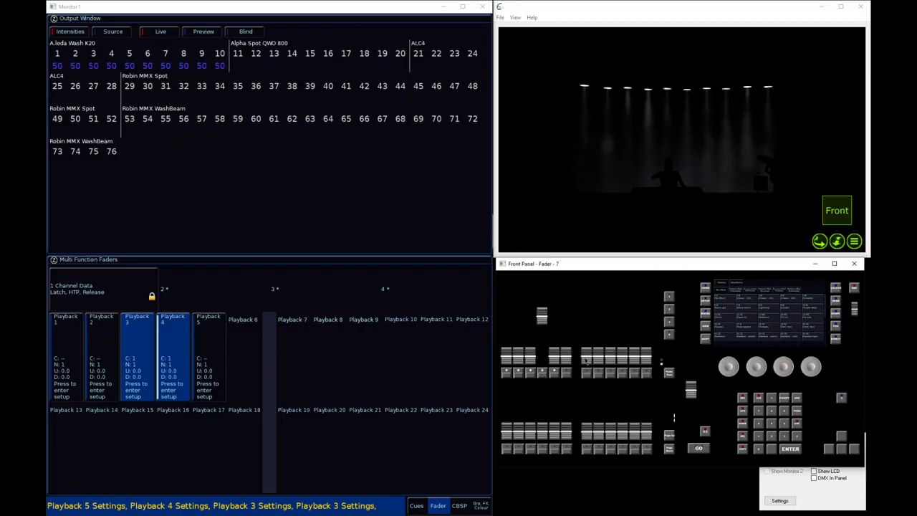
{"action": "left_click_drag", "start_coordinate": [543, 317], "coordinate": [543, 382]}
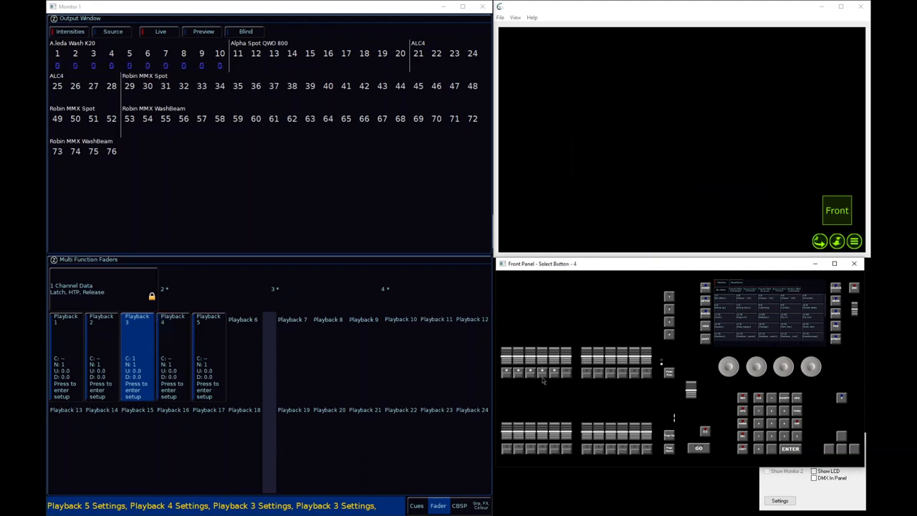
Return playback 3 to Highest takes precedence with Release on Lower enabled, and release it by moving its fader
{"action": "left_click", "coordinate": [136, 340]}
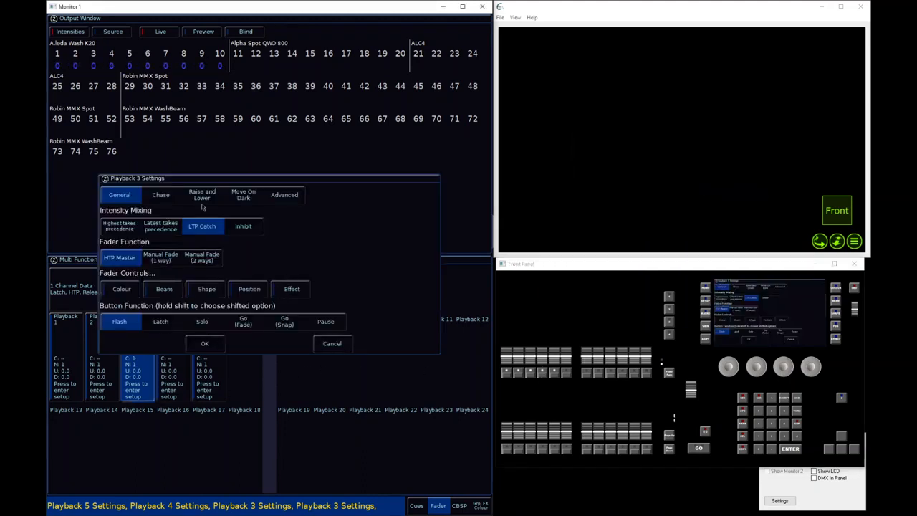
{"action": "left_click", "coordinate": [114, 226]}
{"action": "left_click", "coordinate": [204, 195]}
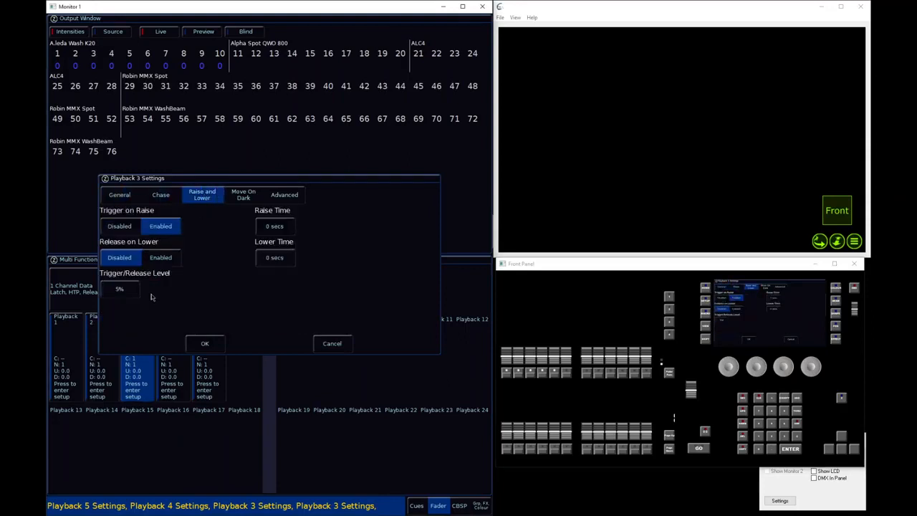
{"action": "left_click", "coordinate": [161, 260]}
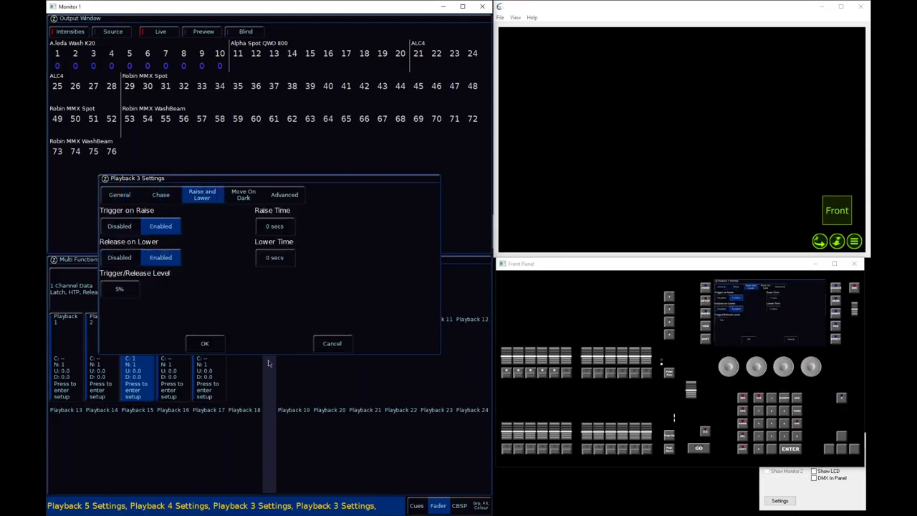
{"action": "left_click", "coordinate": [215, 349]}
{"action": "left_click_drag", "start_coordinate": [533, 359], "coordinate": [532, 383]}
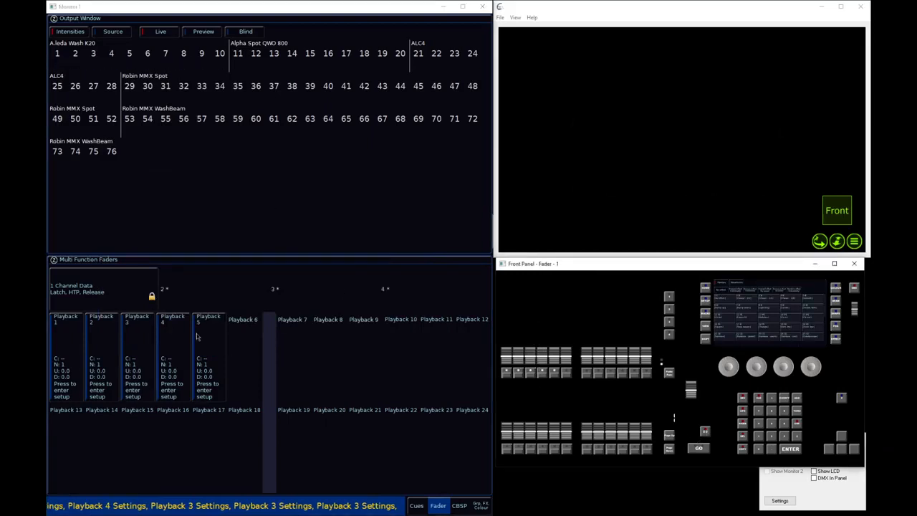
Change playback 3's intensity mixing to Inhibit in its settings
{"action": "left_click", "coordinate": [130, 337]}
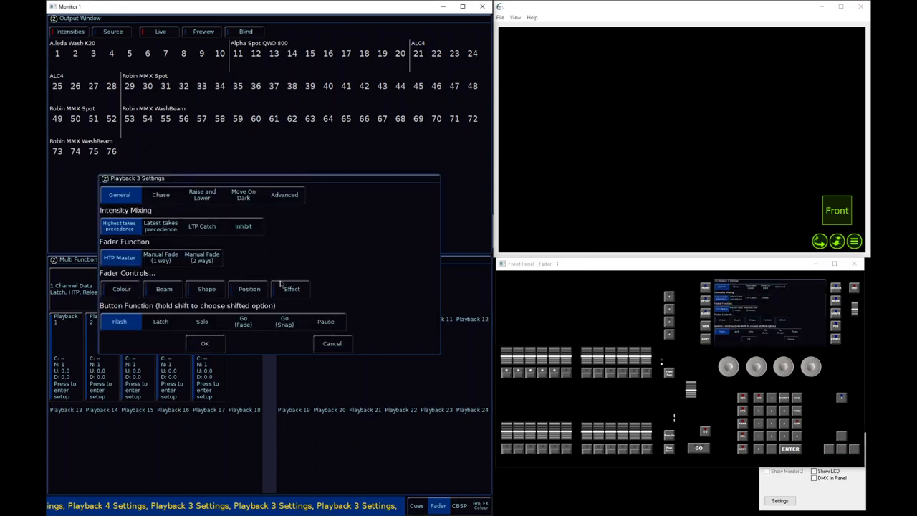
{"action": "left_click", "coordinate": [245, 227]}
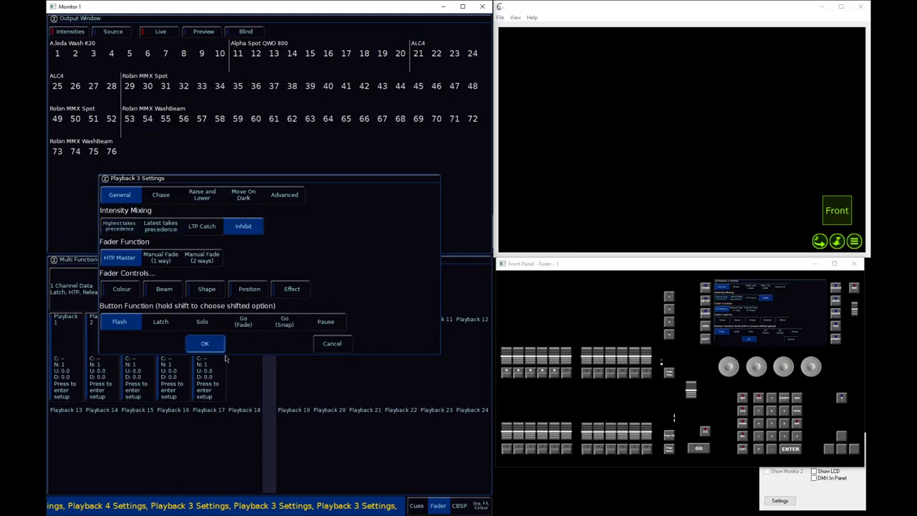
{"action": "left_click", "coordinate": [206, 344]}
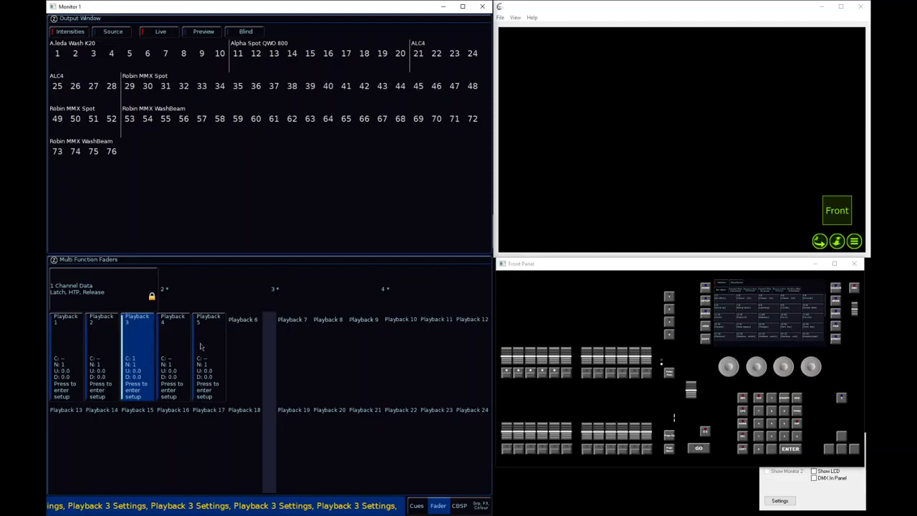
With playback 3 as the inhibit master, move its fader between full and zero against the playback 5 chaser and the playback 4 look
{"action": "left_click_drag", "start_coordinate": [531, 363], "coordinate": [533, 301]}
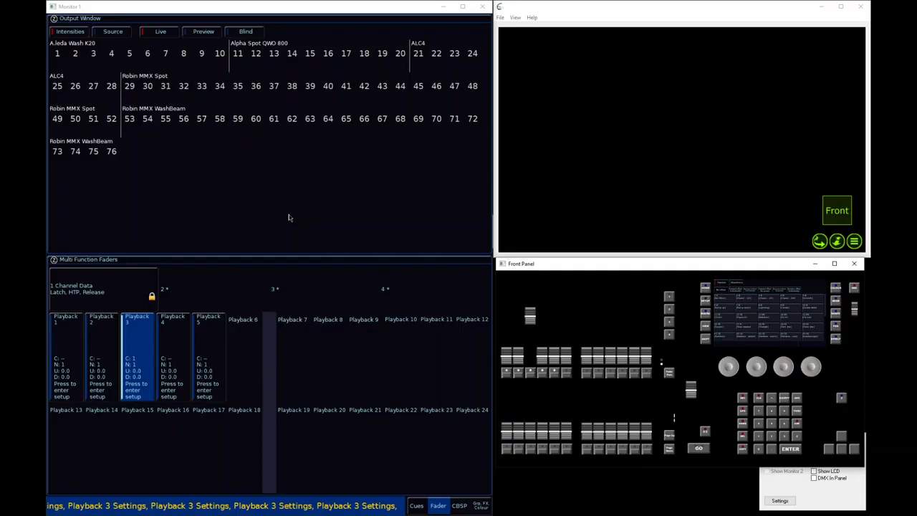
{"action": "left_click_drag", "start_coordinate": [854, 308], "coordinate": [853, 288]}
{"action": "left_click_drag", "start_coordinate": [554, 361], "coordinate": [554, 315]}
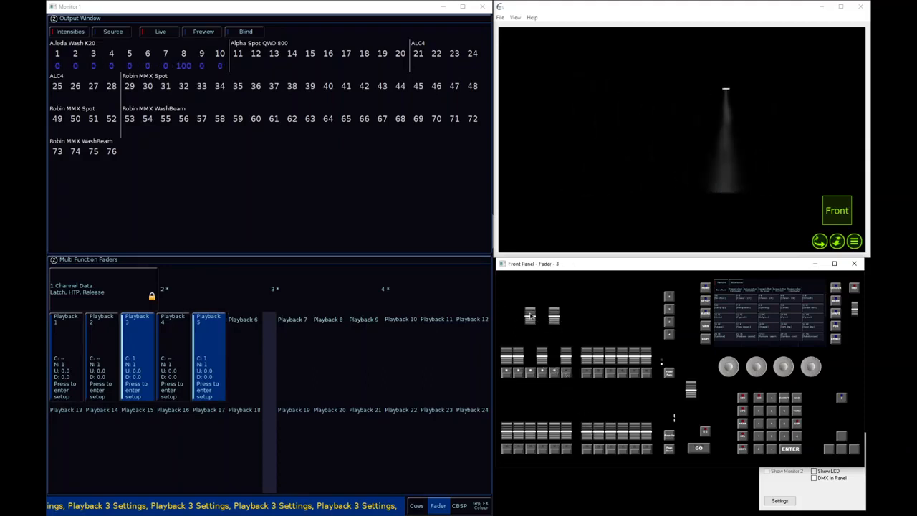
{"action": "left_click_drag", "start_coordinate": [531, 322], "coordinate": [529, 350]}
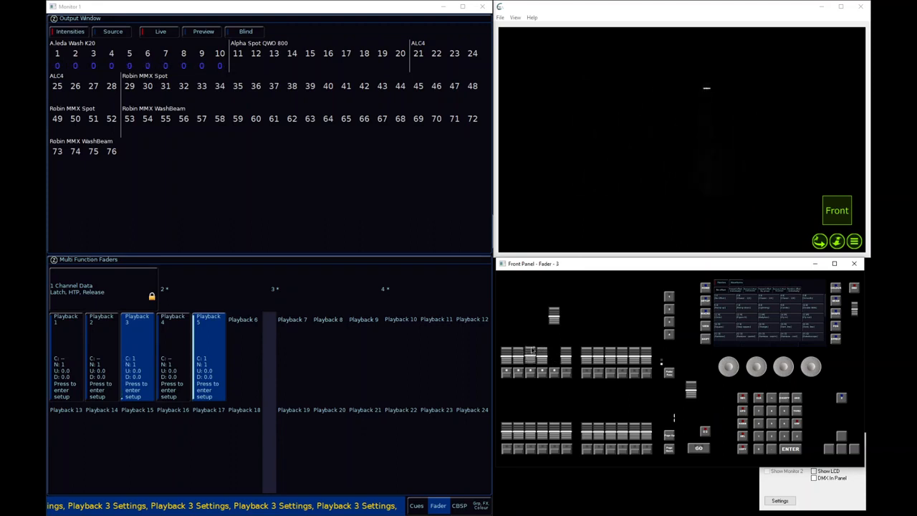
{"action": "left_click_drag", "start_coordinate": [533, 345], "coordinate": [542, 314]}
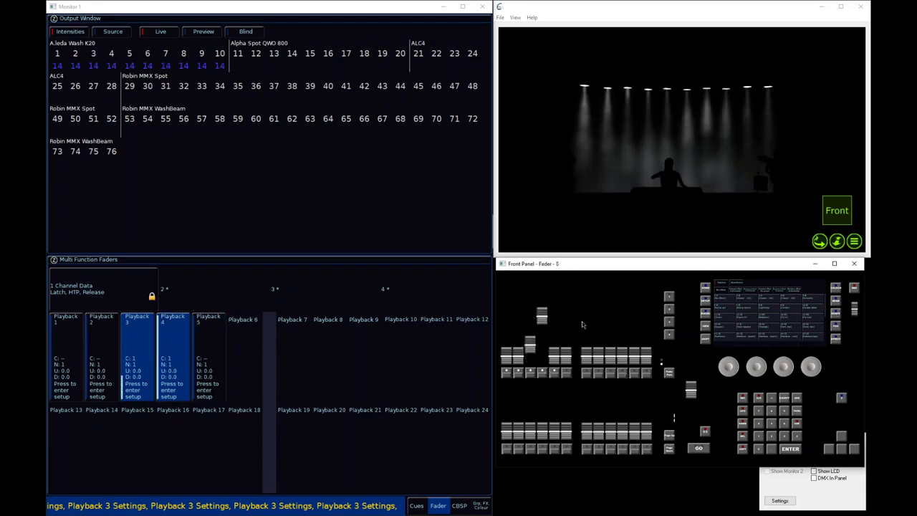
{"action": "left_click_drag", "start_coordinate": [530, 344], "coordinate": [541, 373]}
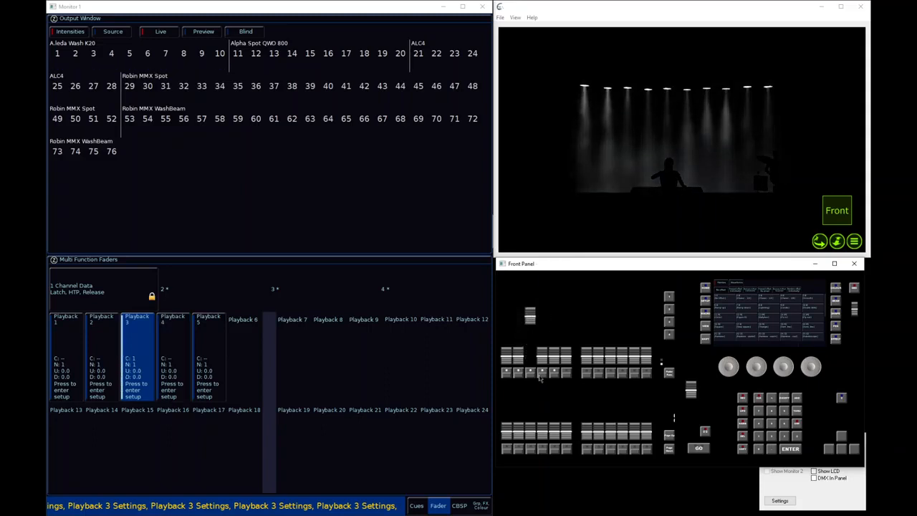
Raise playback 2 and then playback 1 in its place, moving playback 3 between zero and full, and fade playback 1 out
{"action": "mouse_move", "coordinate": [532, 319]}
{"action": "left_mouse_down"}
{"action": "mouse_move", "coordinate": [527, 369]}
{"action": "mouse_move", "coordinate": [518, 315]}
{"action": "left_mouse_up"}
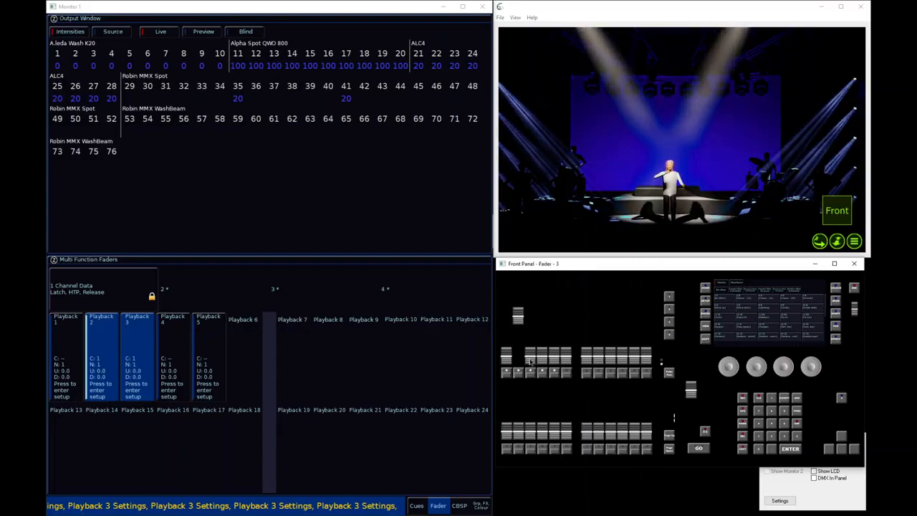
{"action": "left_click_drag", "start_coordinate": [529, 361], "coordinate": [545, 319]}
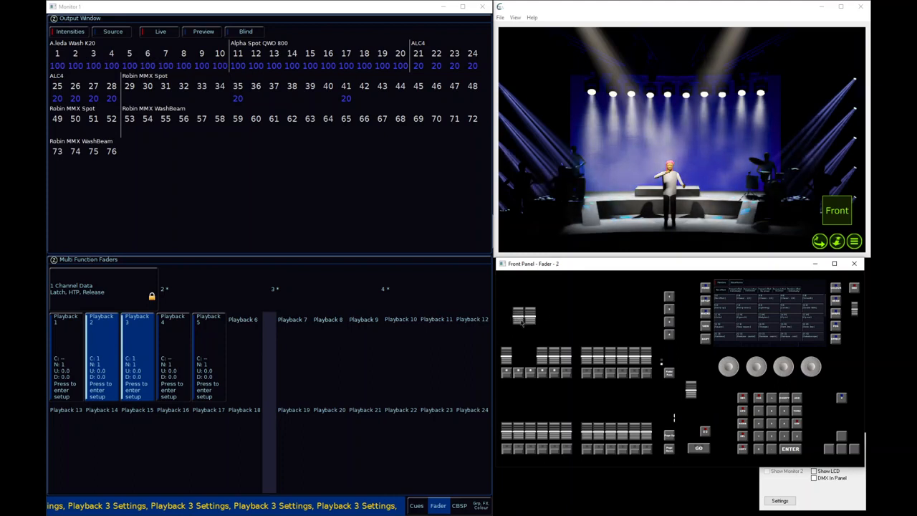
{"action": "mouse_move", "coordinate": [522, 316]}
{"action": "left_mouse_down"}
{"action": "mouse_move", "coordinate": [516, 359]}
{"action": "mouse_move", "coordinate": [507, 315]}
{"action": "left_mouse_up"}
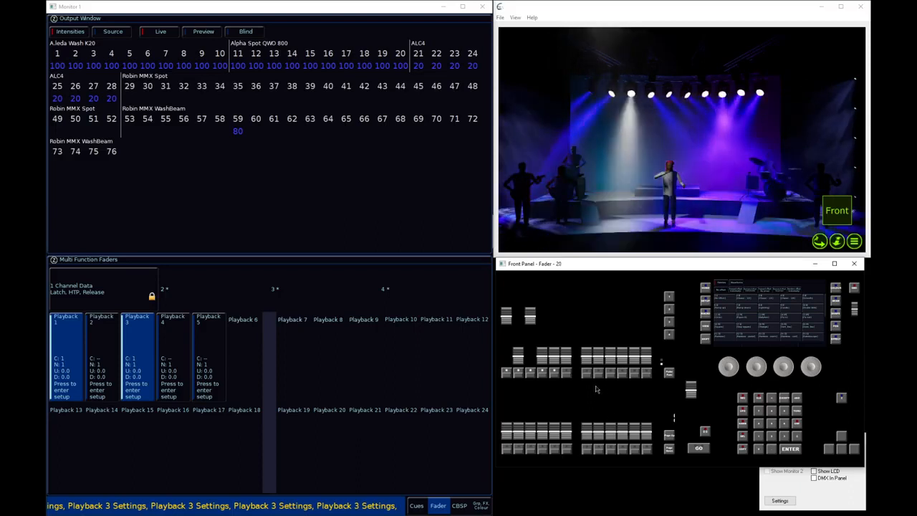
{"action": "left_click_drag", "start_coordinate": [531, 324], "coordinate": [531, 371]}
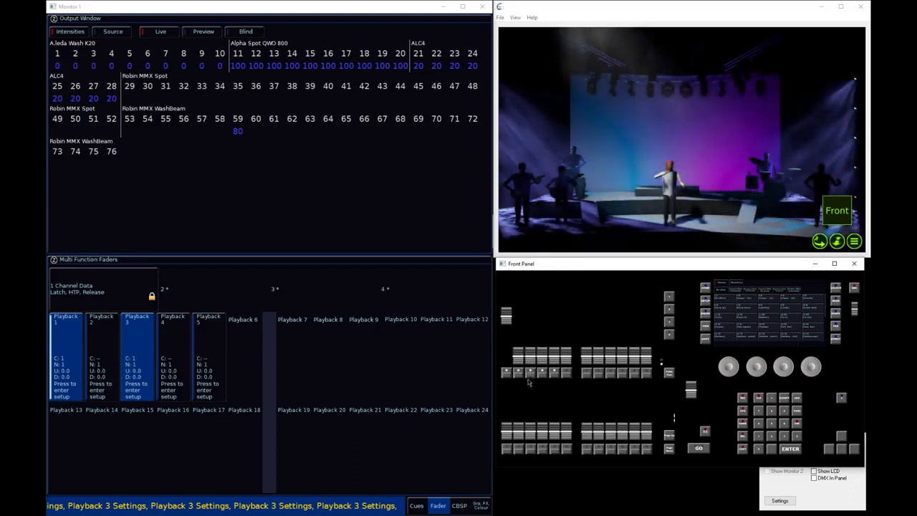
{"action": "left_click_drag", "start_coordinate": [531, 372], "coordinate": [506, 356]}
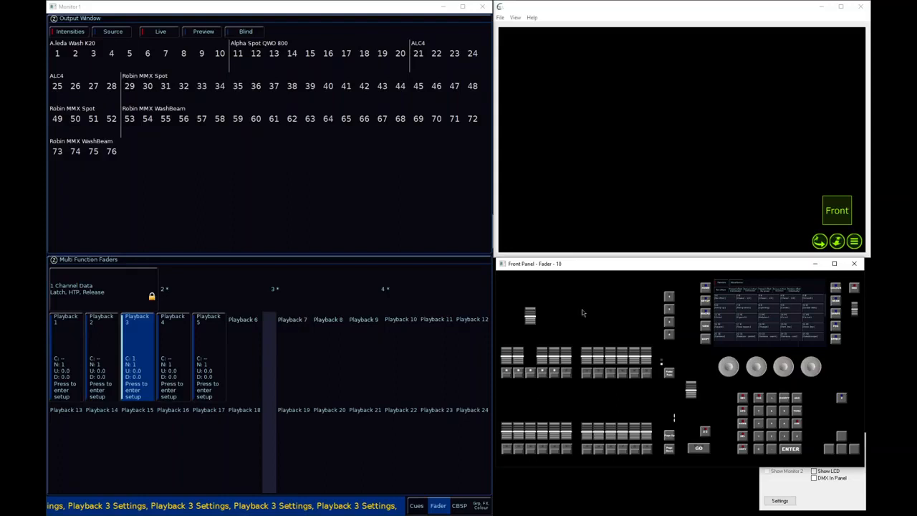
Switch the faders to channel control, raise fixtures 1 to 9 to full, and return the faders to playback control
{"action": "mouse_move", "coordinate": [531, 316]}
{"action": "left_mouse_down"}
{"action": "mouse_move", "coordinate": [532, 323]}
{"action": "mouse_move", "coordinate": [536, 312]}
{"action": "left_mouse_up"}
{"action": "left_click", "coordinate": [536, 313]}
{"action": "left_click_drag", "start_coordinate": [535, 313], "coordinate": [509, 310]}
{"action": "left_click", "coordinate": [668, 373]}
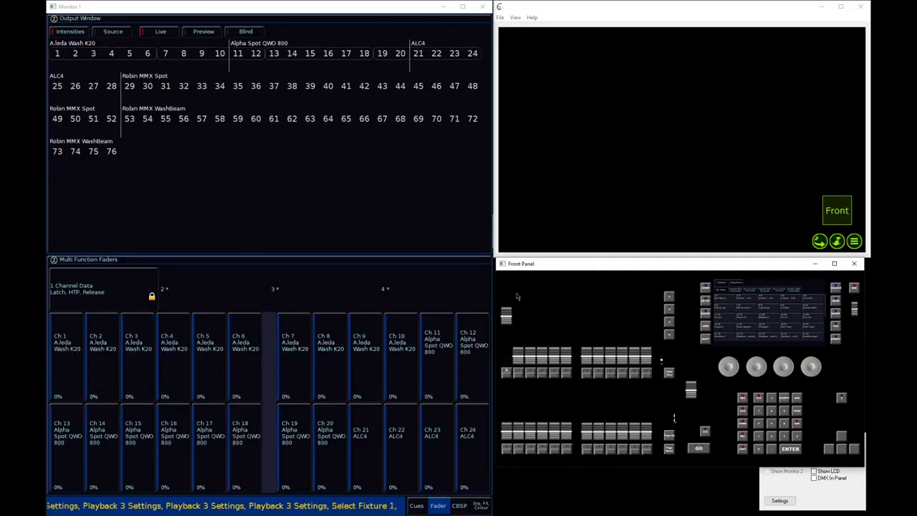
{"action": "left_click_drag", "start_coordinate": [521, 362], "coordinate": [547, 291]}
{"action": "left_click_drag", "start_coordinate": [556, 363], "coordinate": [571, 303]}
{"action": "left_click_drag", "start_coordinate": [585, 361], "coordinate": [613, 302]}
{"action": "left_click", "coordinate": [669, 373]}
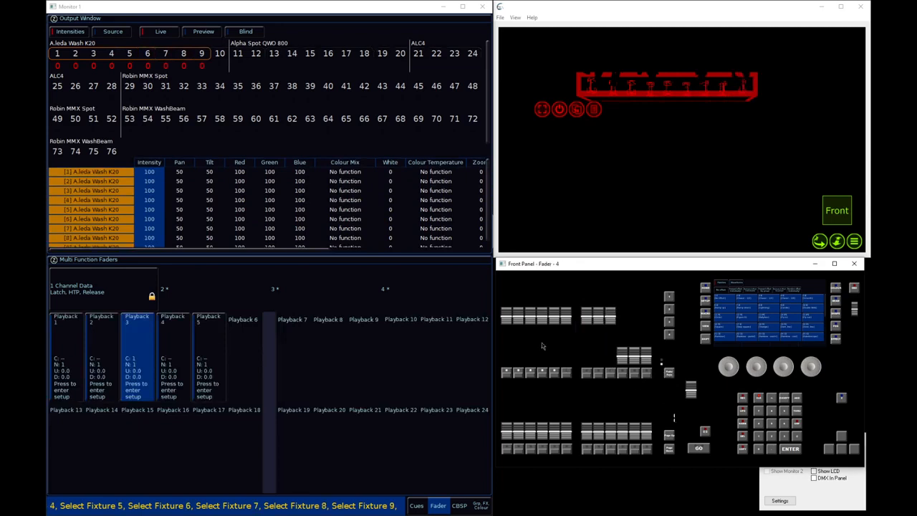
Lower playback 3's inhibit fader gradually to zero to scale the manually set intensities of fixtures 1 to 9
{"action": "left_click_drag", "start_coordinate": [531, 310], "coordinate": [533, 345]}
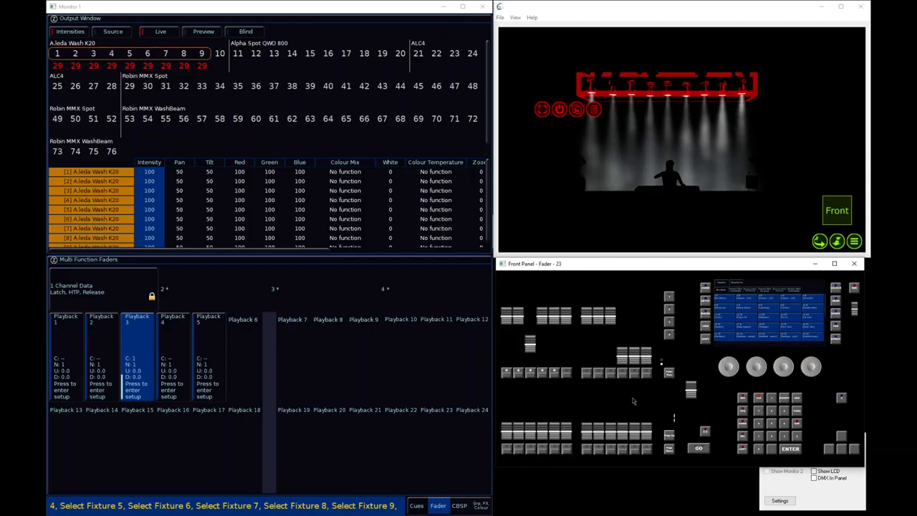
{"action": "left_click_drag", "start_coordinate": [532, 351], "coordinate": [543, 355]}
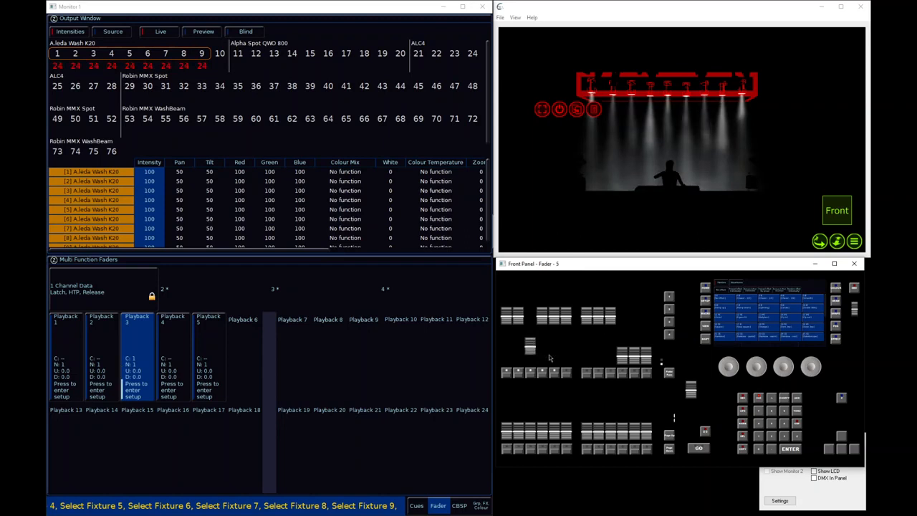
{"action": "left_click_drag", "start_coordinate": [531, 347], "coordinate": [539, 385]}
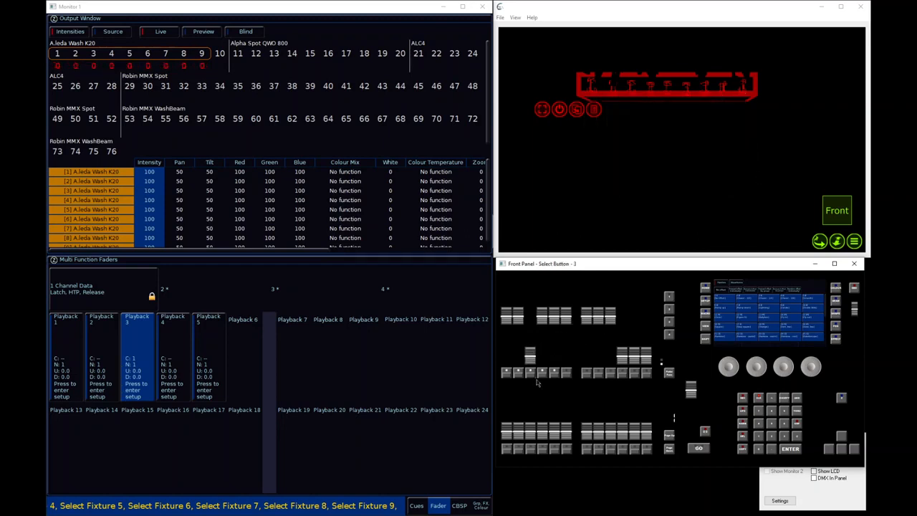
Clear the programmer and lower all remaining raised faders to zero
{"action": "left_click_drag", "start_coordinate": [501, 315], "coordinate": [519, 356]}
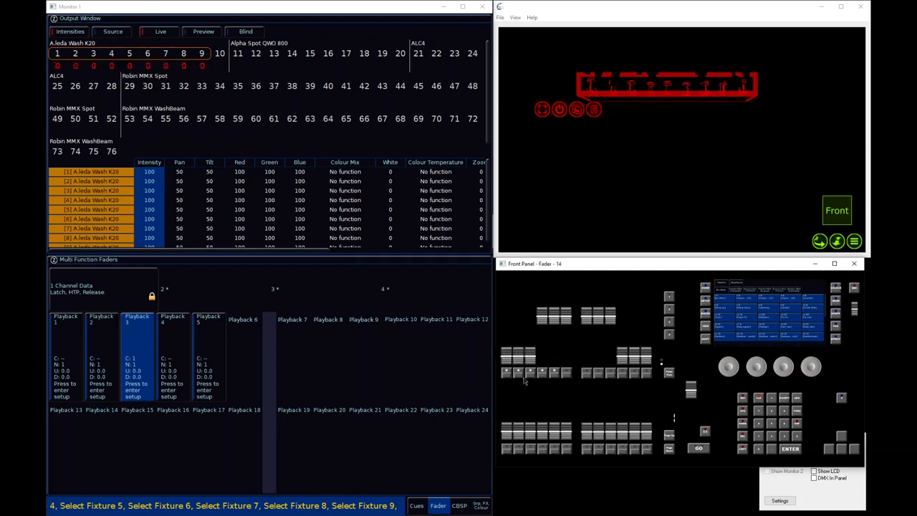
{"action": "left_click", "coordinate": [758, 398]}
{"action": "left_click_drag", "start_coordinate": [539, 315], "coordinate": [566, 356]}
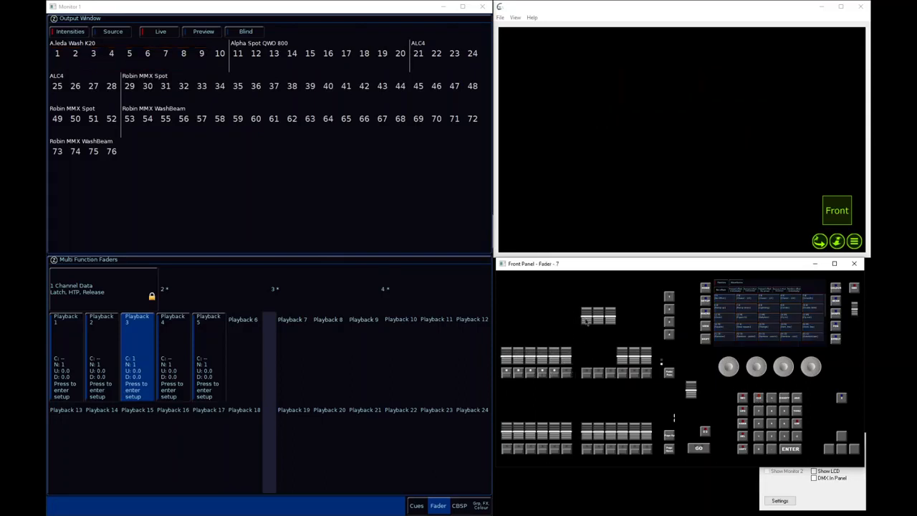
{"action": "left_click_drag", "start_coordinate": [587, 317], "coordinate": [610, 357]}
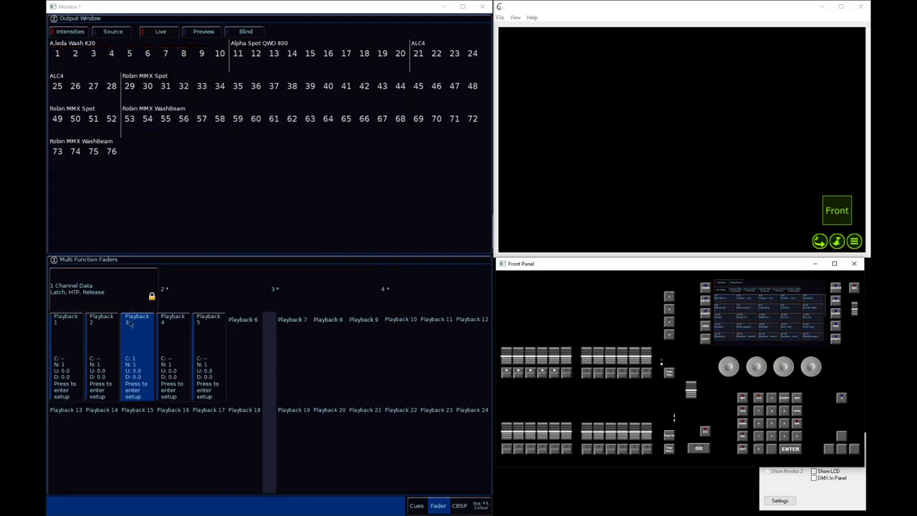
Set playback 3's intensity mixing to Highest takes precedence and release it with its fader
{"action": "left_click", "coordinate": [143, 340]}
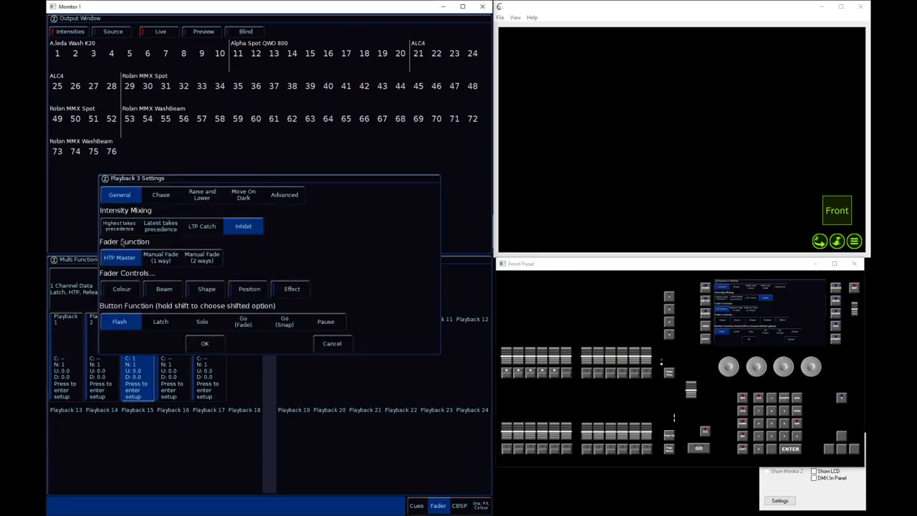
{"action": "left_click", "coordinate": [112, 228]}
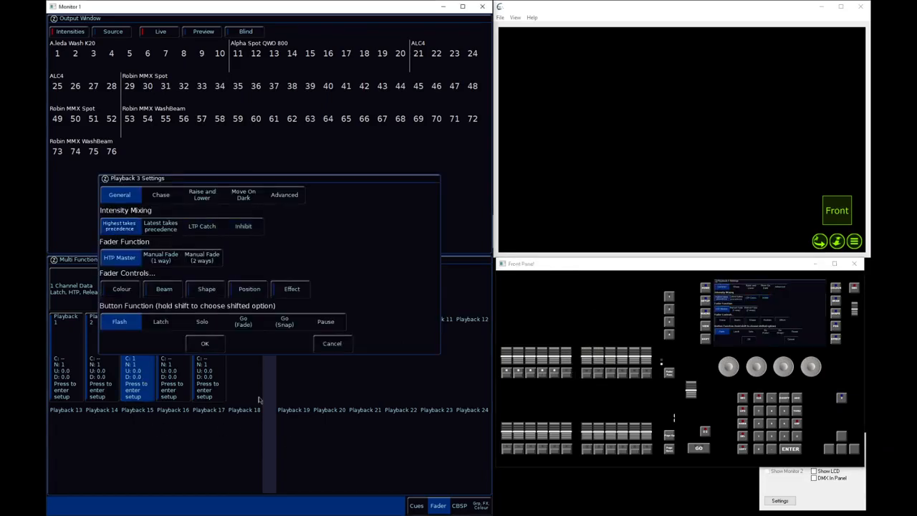
{"action": "left_click", "coordinate": [205, 343]}
{"action": "left_click_drag", "start_coordinate": [534, 366], "coordinate": [528, 419]}
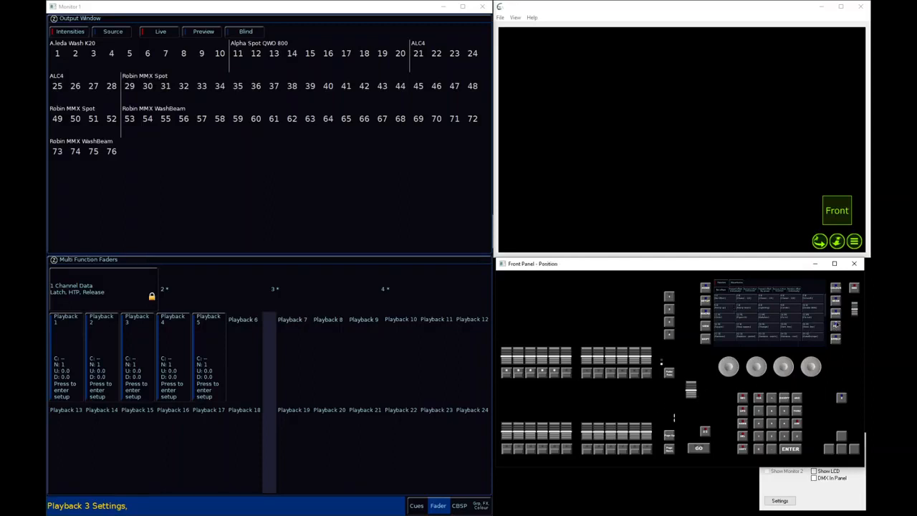
Select all A.leda Wash K20 fixtures at full and apply the Red colour palette
{"action": "left_click", "coordinate": [797, 423]}
{"action": "left_click", "coordinate": [726, 293]}
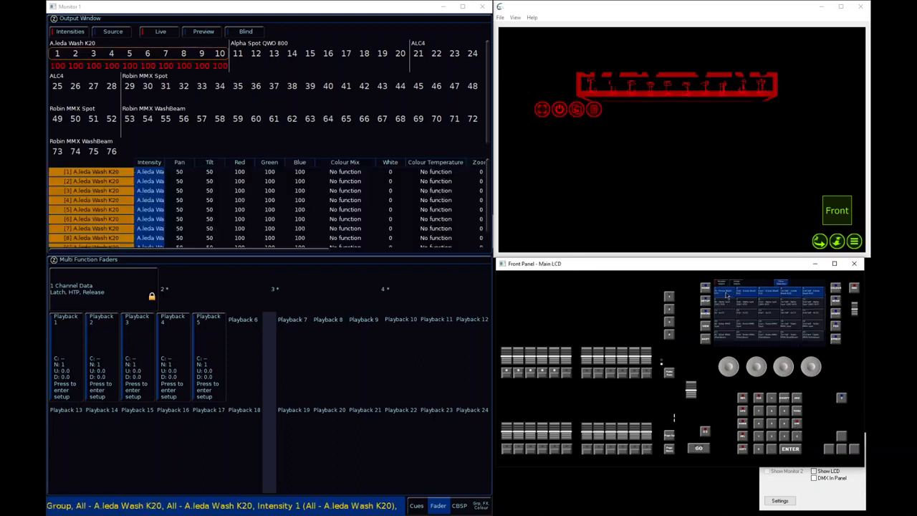
{"action": "left_click", "coordinate": [839, 288]}
{"action": "left_click", "coordinate": [730, 283]}
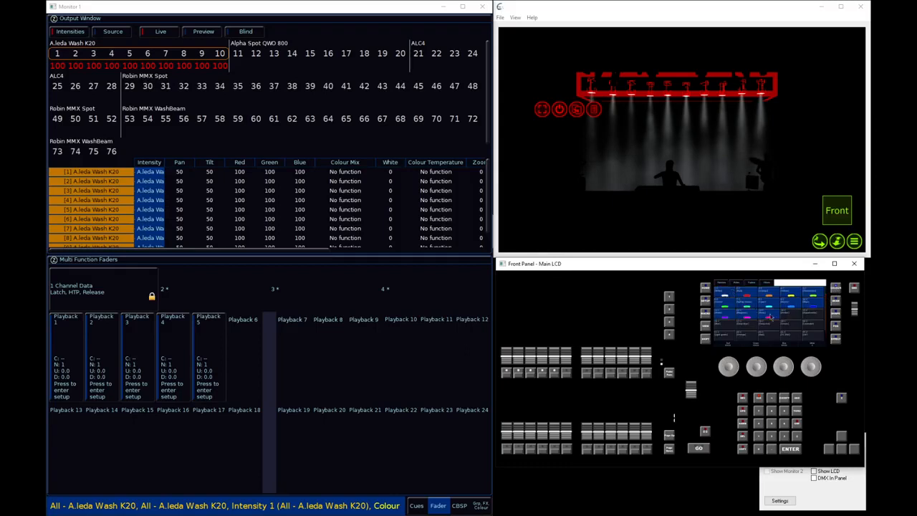
{"action": "left_click", "coordinate": [754, 295]}
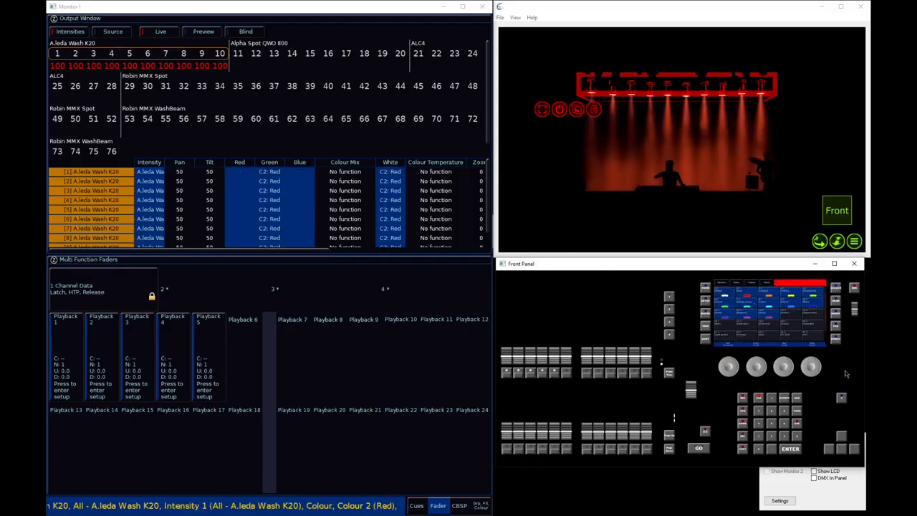
Apply the CS K20 position palette to the selected fixtures and record the look onto playback 7
{"action": "left_click", "coordinate": [835, 306]}
{"action": "left_click", "coordinate": [835, 330]}
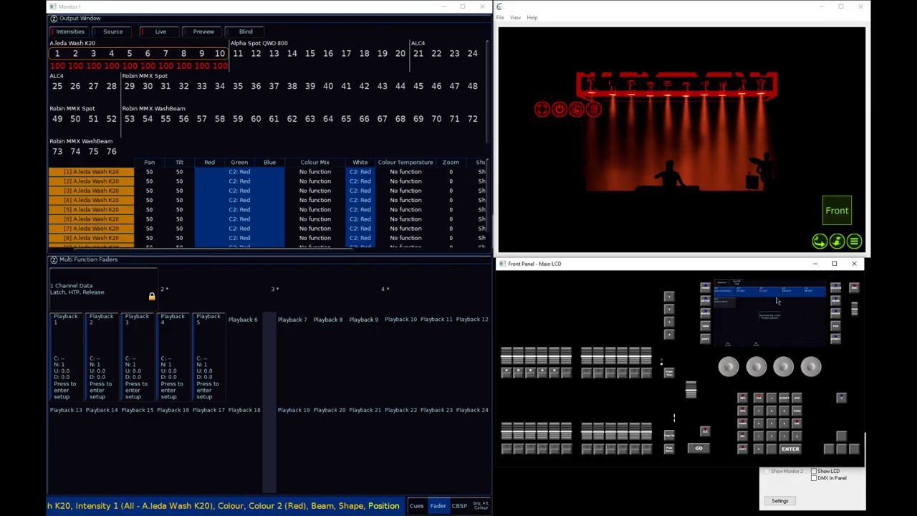
{"action": "left_click", "coordinate": [770, 301]}
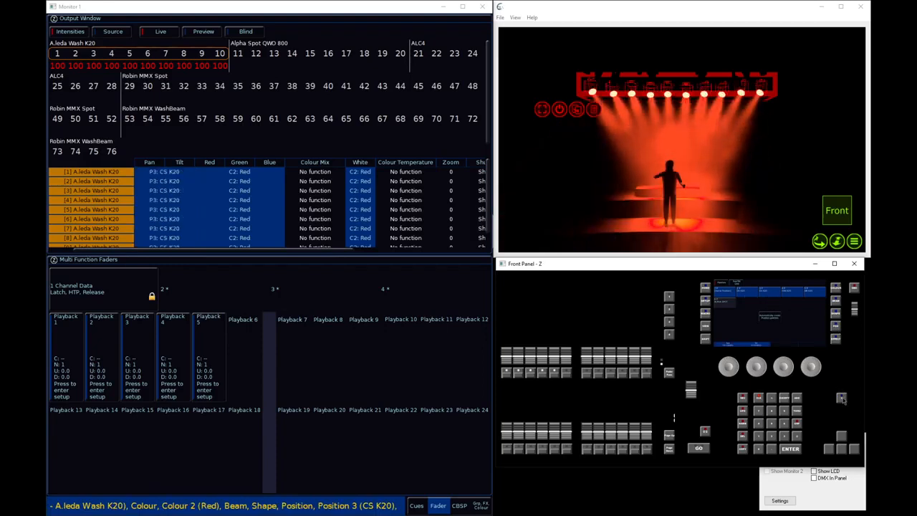
{"action": "left_click", "coordinate": [753, 400]}
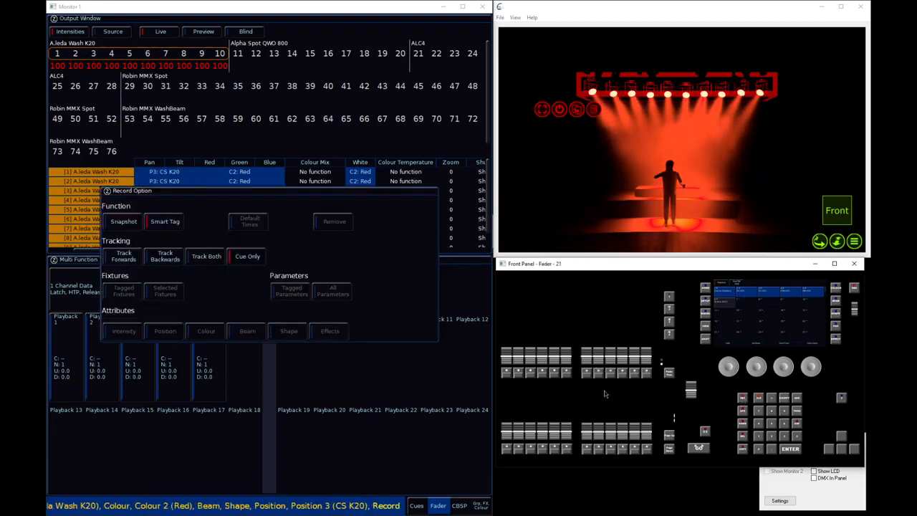
{"action": "left_click", "coordinate": [589, 375]}
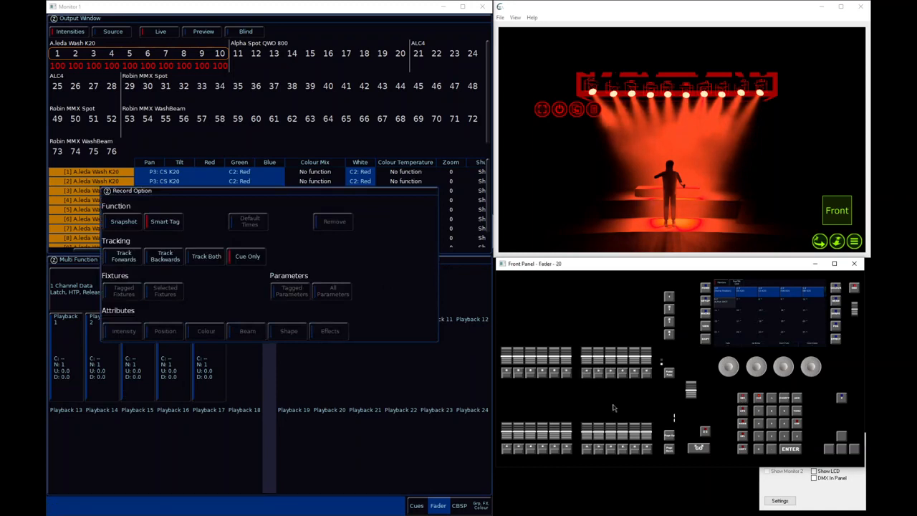
Apply the FAN K20 position and Blue colour palettes, record the look onto playback 8, and clear the programmer
{"action": "left_click", "coordinate": [799, 294]}
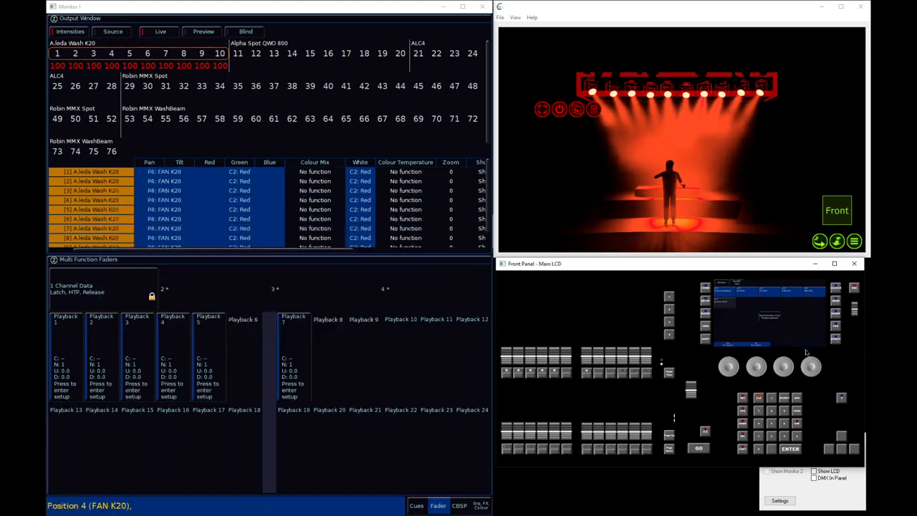
{"action": "left_click", "coordinate": [840, 295]}
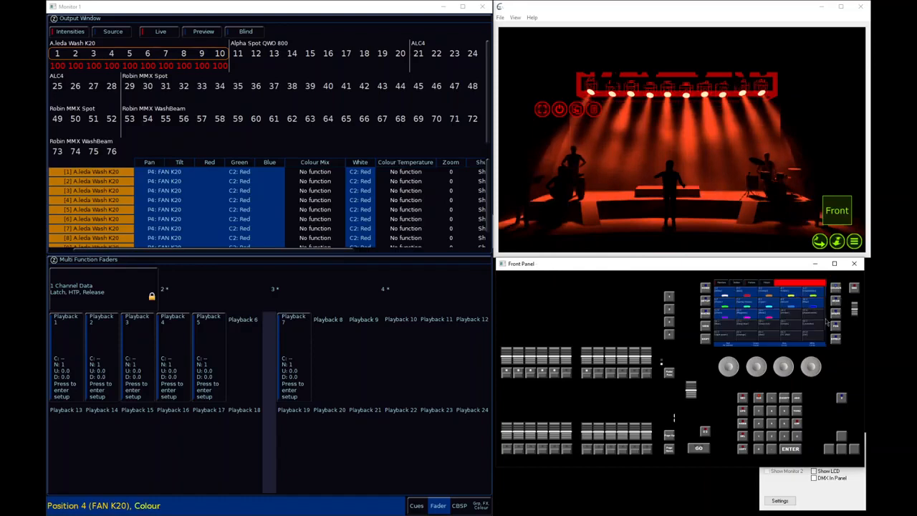
{"action": "left_click", "coordinate": [818, 307]}
{"action": "left_click", "coordinate": [743, 399]}
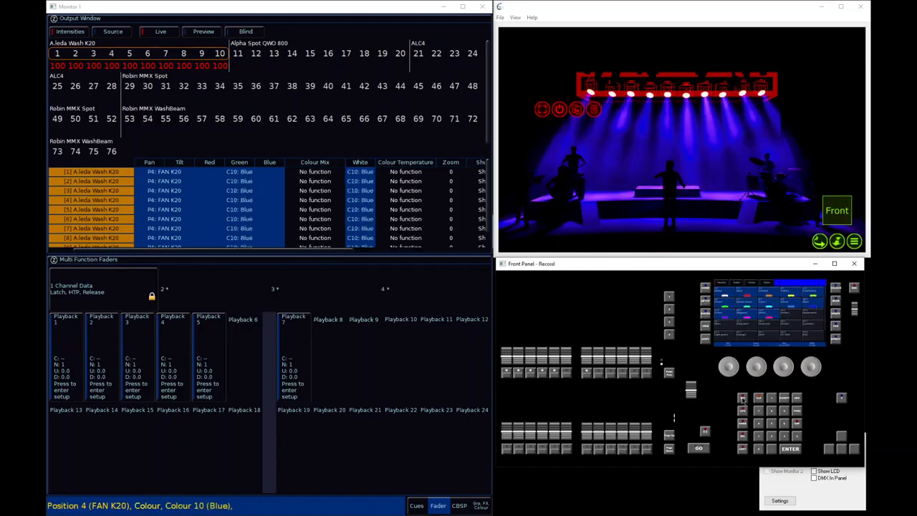
{"action": "left_click", "coordinate": [601, 378]}
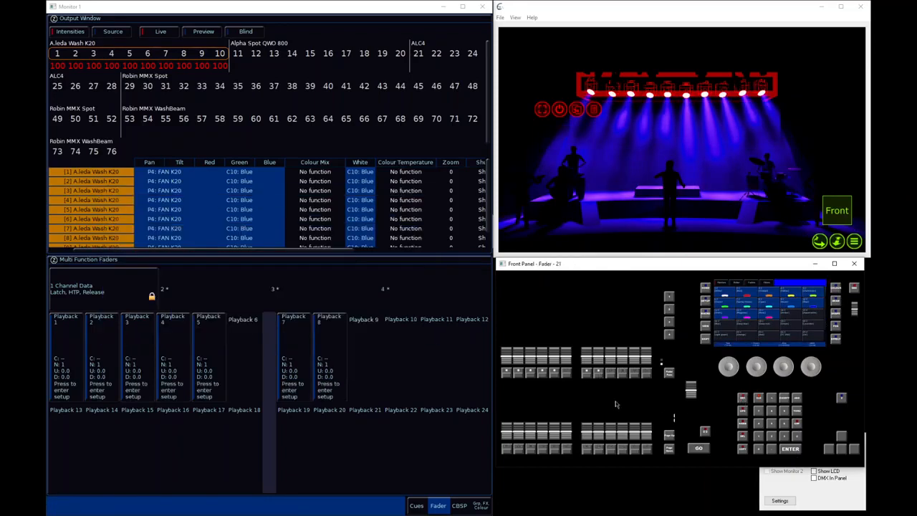
{"action": "left_click", "coordinate": [759, 399]}
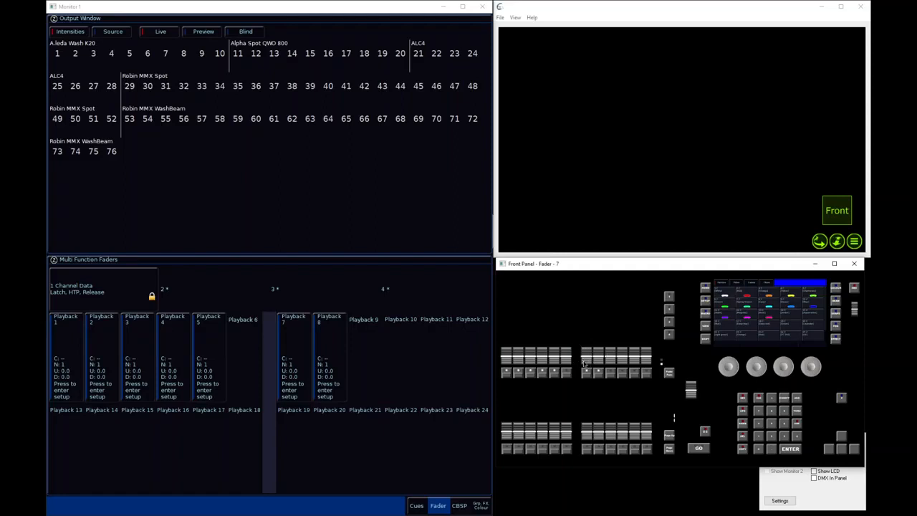
Raise playback 7's fader to full, display its cue list to check the colour and position fade times, and lower the fader to about 25%
{"action": "left_click_drag", "start_coordinate": [585, 364], "coordinate": [586, 316]}
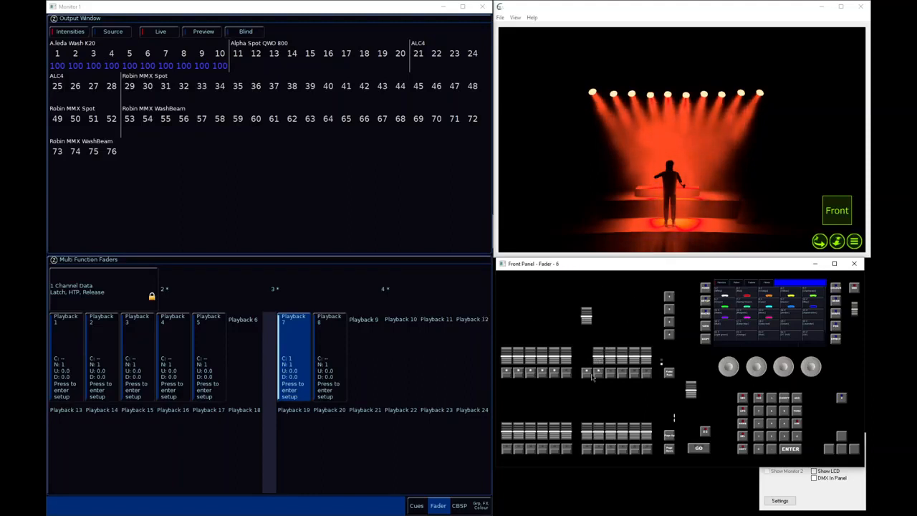
{"action": "mouse_move", "coordinate": [594, 322]}
{"action": "left_mouse_down"}
{"action": "mouse_move", "coordinate": [591, 313]}
{"action": "mouse_move", "coordinate": [589, 344]}
{"action": "mouse_move", "coordinate": [588, 315]}
{"action": "left_mouse_up"}
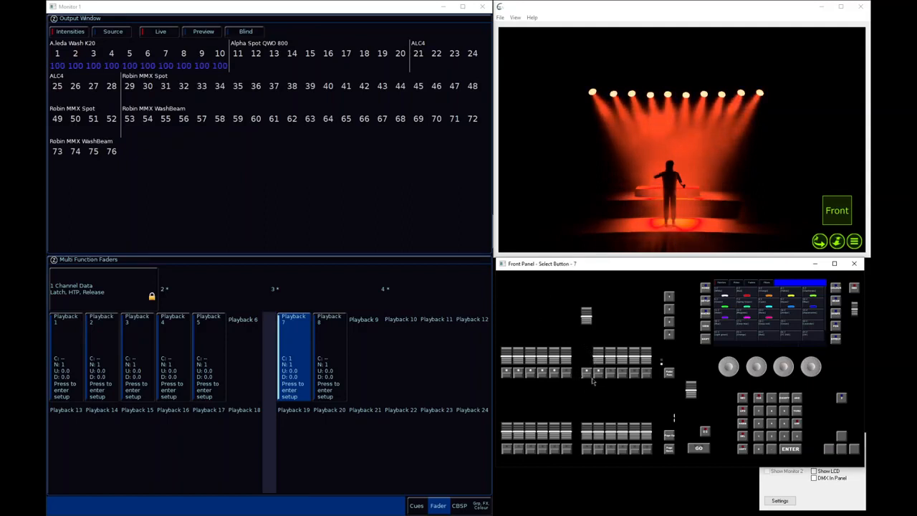
{"action": "left_click", "coordinate": [585, 376]}
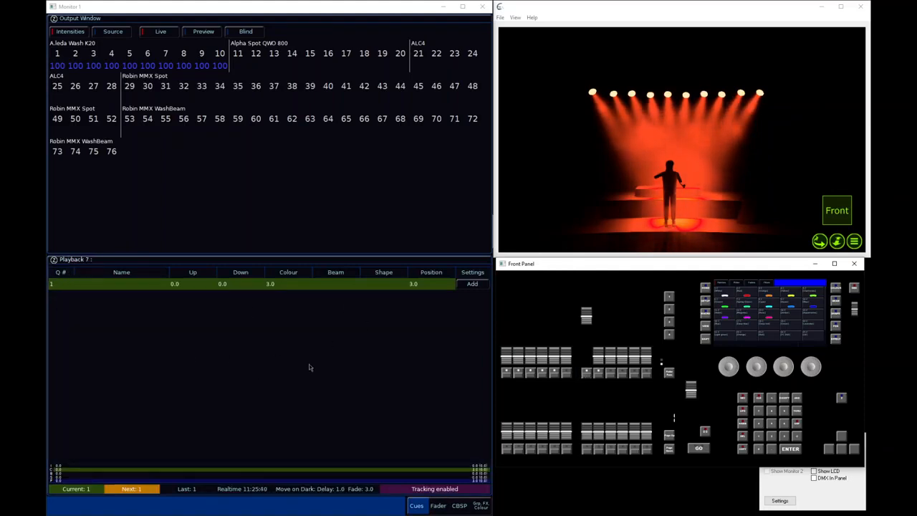
{"action": "left_click", "coordinate": [289, 286]}
{"action": "left_click", "coordinate": [413, 287]}
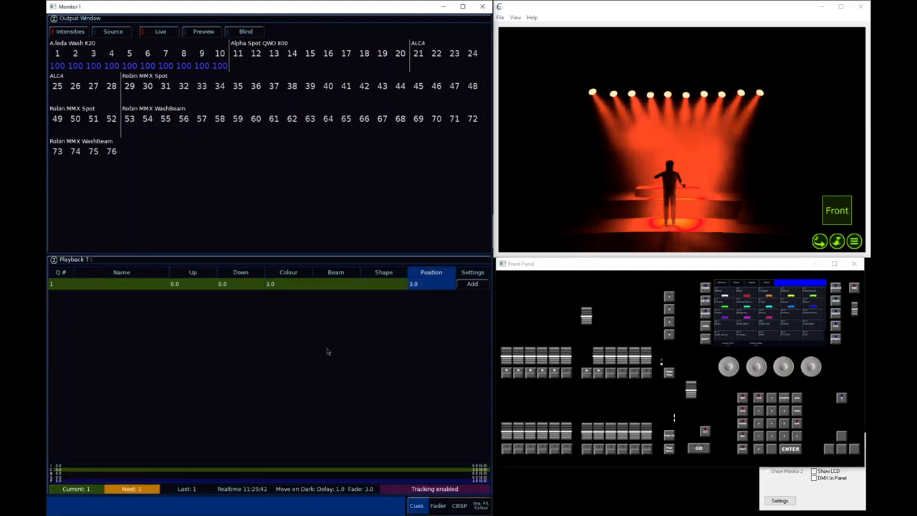
{"action": "left_click", "coordinate": [277, 288]}
{"action": "left_click_drag", "start_coordinate": [589, 316], "coordinate": [591, 350]}
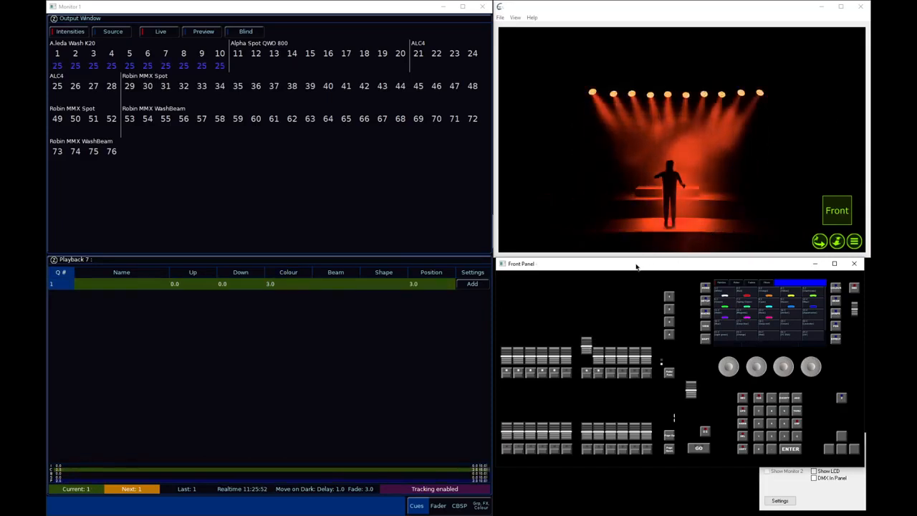
Set the Colour and Position fade times of cue 1 on playback 7 to 0 seconds
{"action": "left_click", "coordinate": [271, 285]}
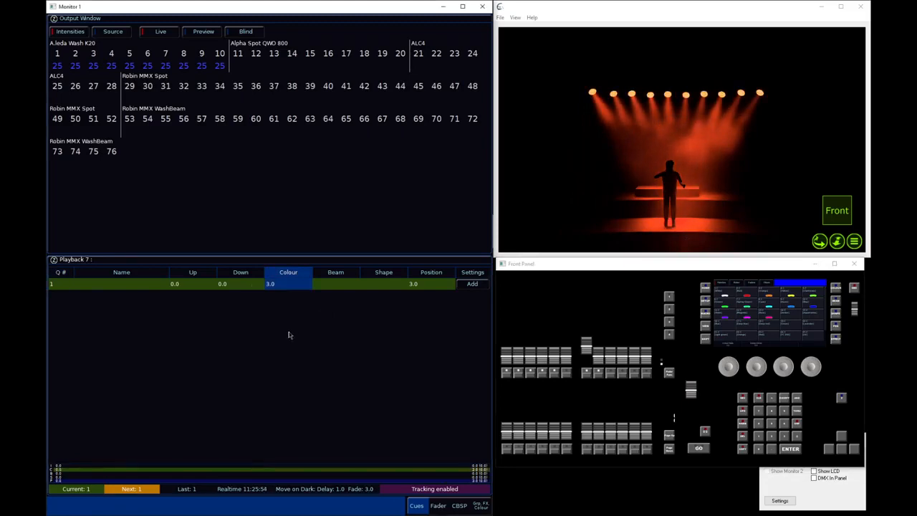
{"action": "key", "text": "Right"}
{"action": "key", "text": "Right"}
{"action": "key", "text": "Right"}
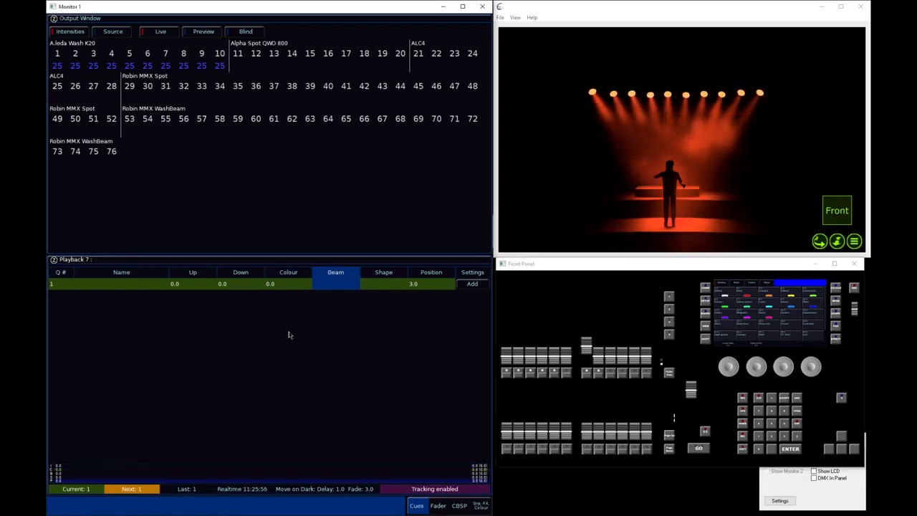
{"action": "key", "text": "Left"}
{"action": "key", "text": "Left"}
{"action": "key", "text": "Left"}
{"action": "key", "text": "Right"}
{"action": "key", "text": "Right"}
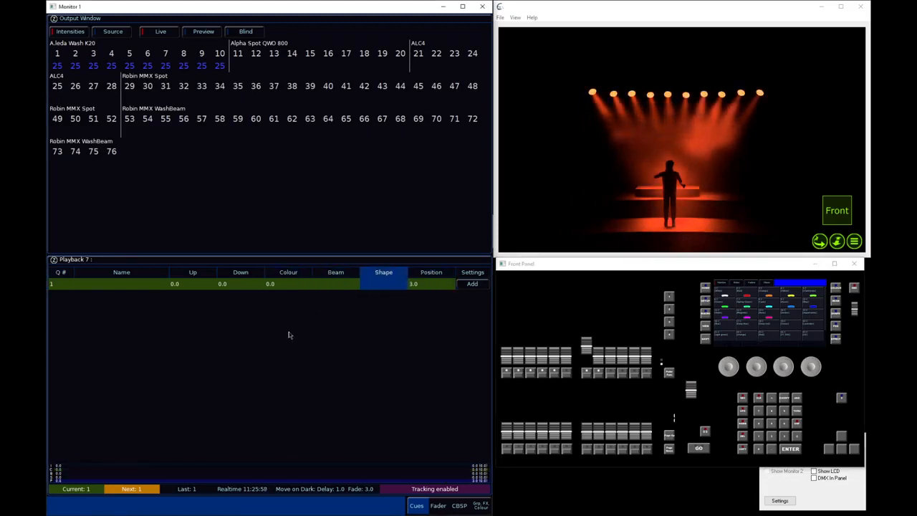
{"action": "key", "text": "Right"}
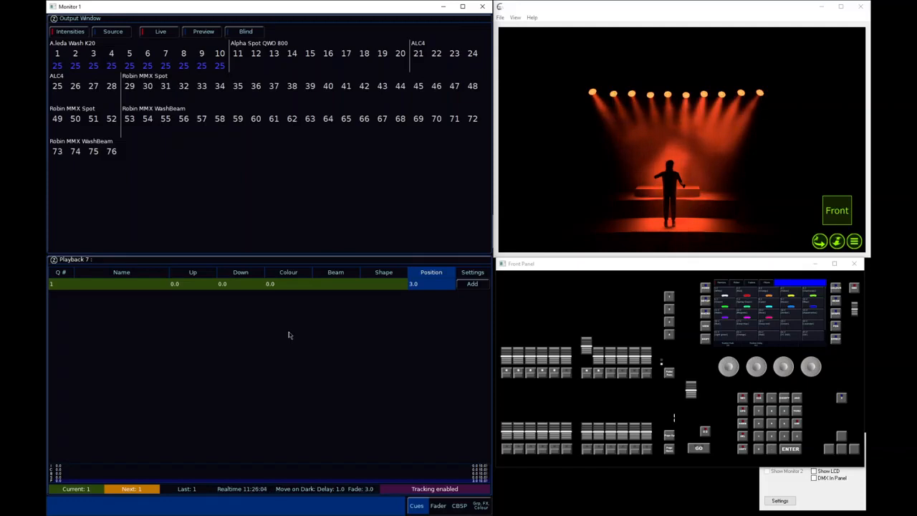
{"action": "type", "text": "0"}
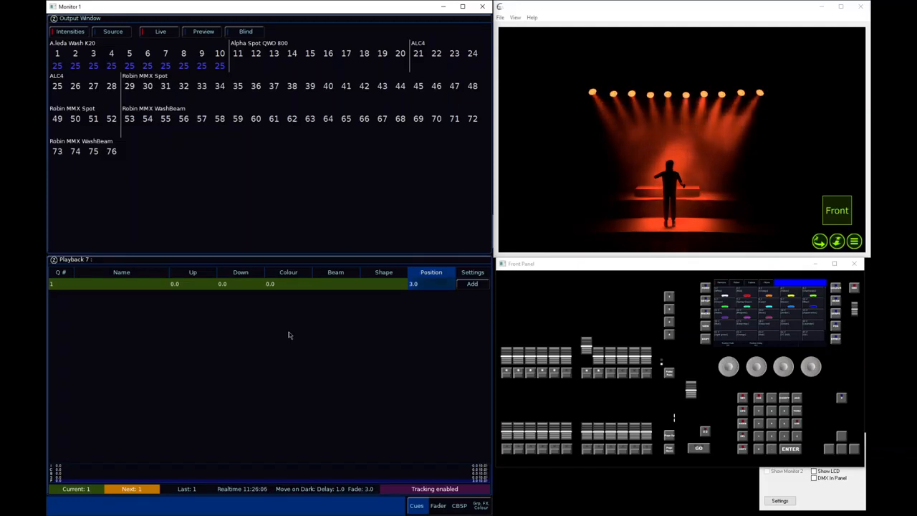
{"action": "key", "text": "Return"}
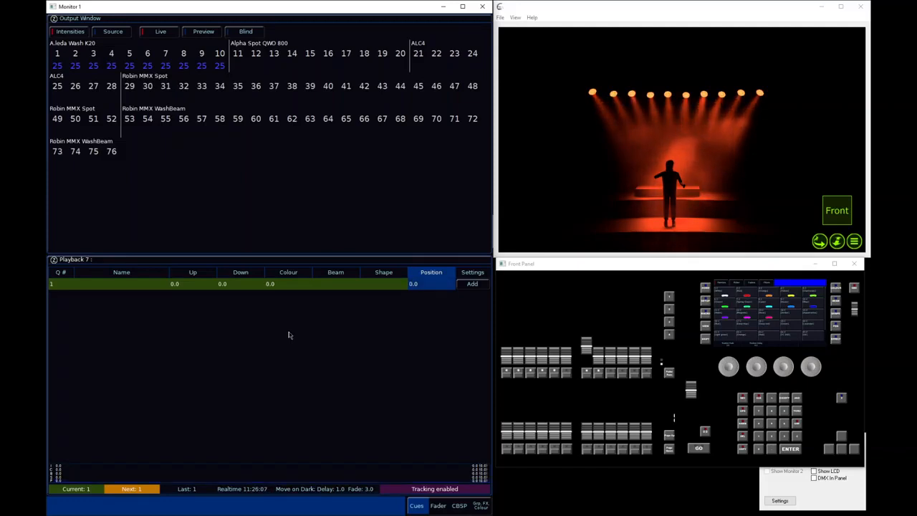
Test playback 7's fader by taking it to zero, raising it to full, and bringing it gradually back down to zero
{"action": "left_click", "coordinate": [588, 373]}
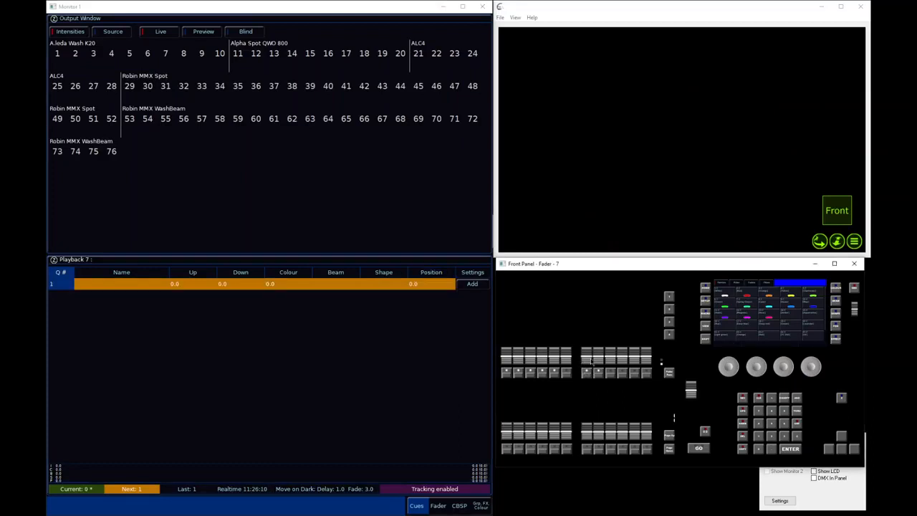
{"action": "left_click_drag", "start_coordinate": [591, 362], "coordinate": [587, 315]}
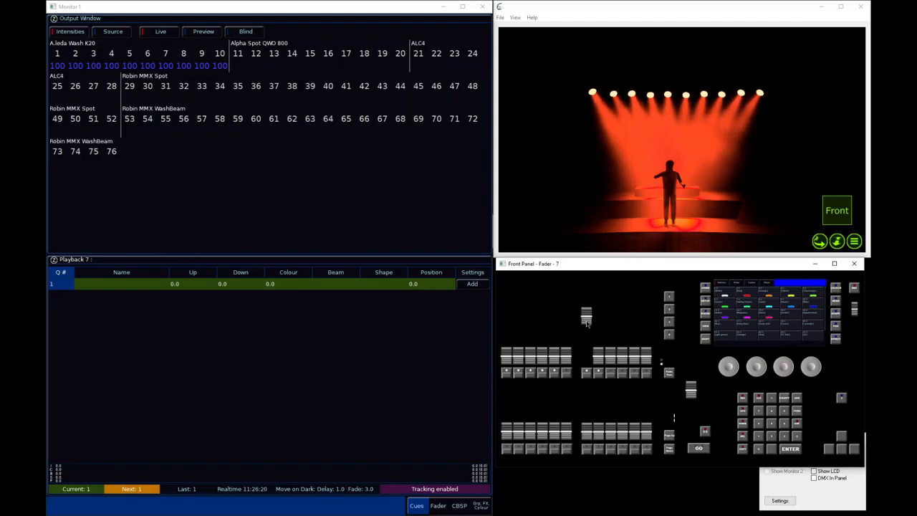
{"action": "left_click_drag", "start_coordinate": [586, 316], "coordinate": [587, 347]}
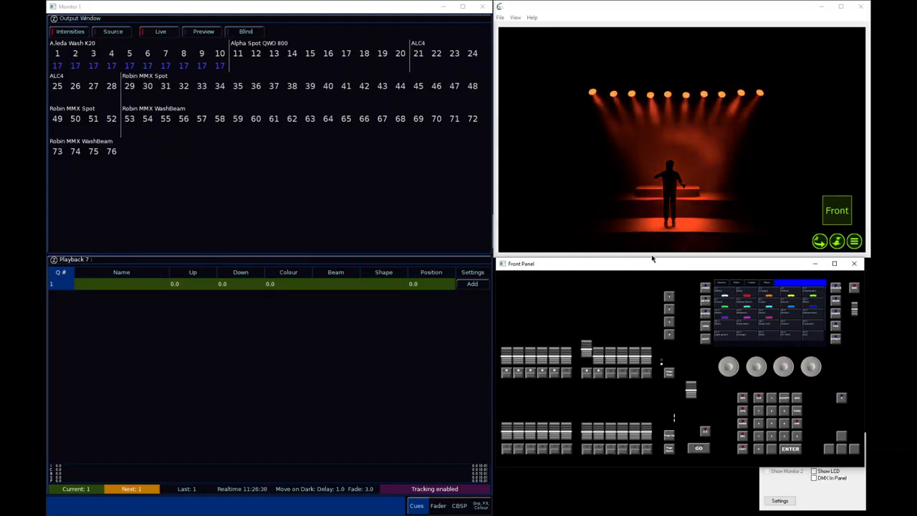
{"action": "left_click_drag", "start_coordinate": [587, 347], "coordinate": [593, 379]}
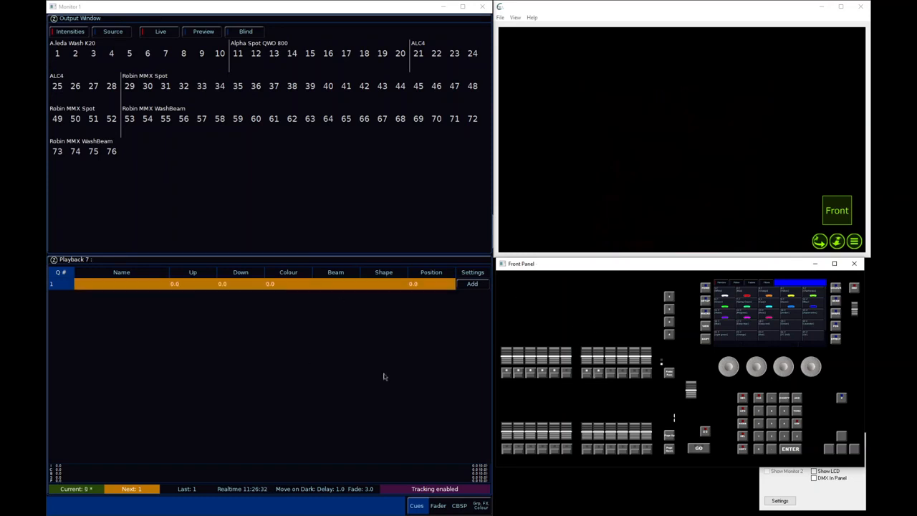
Review the Trigger/Release Level in playback 7's Raise and Lower settings without entering a new value, and close the settings
{"action": "left_click", "coordinate": [586, 374]}
{"action": "left_click", "coordinate": [204, 198]}
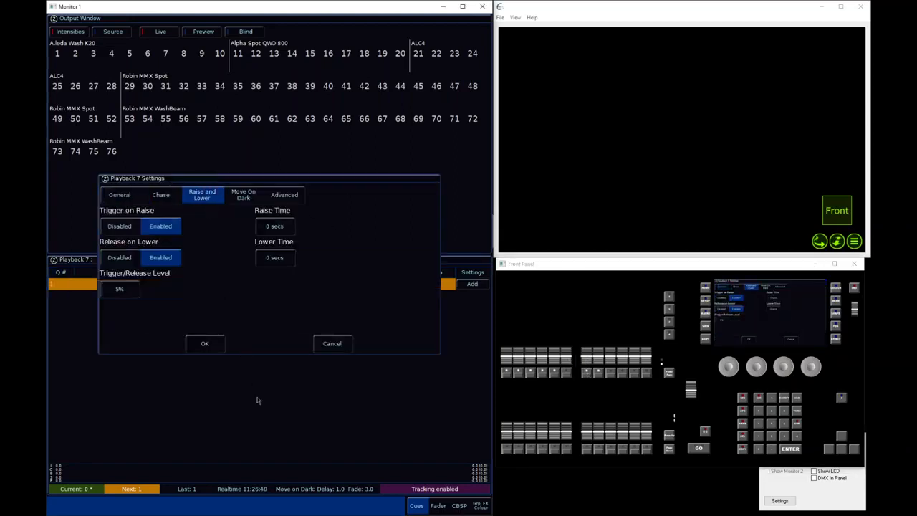
{"action": "left_click", "coordinate": [119, 289]}
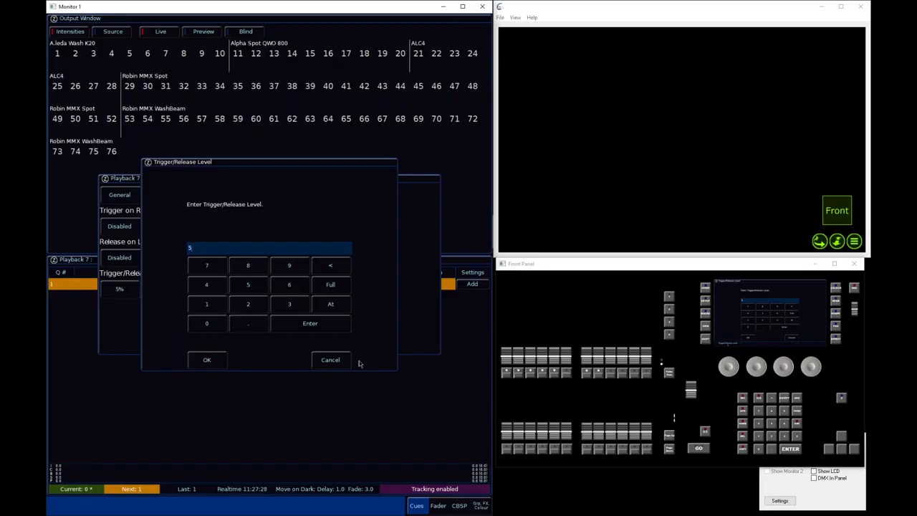
{"action": "left_click", "coordinate": [334, 360]}
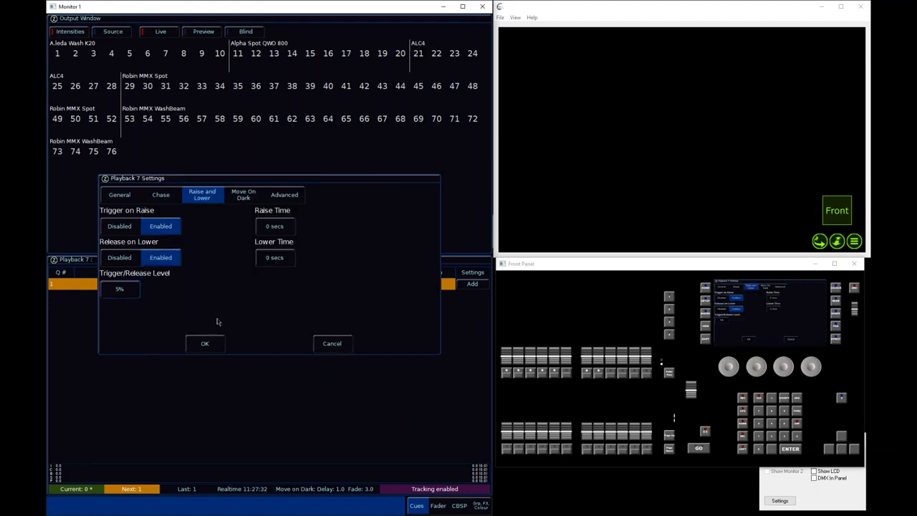
{"action": "left_click", "coordinate": [201, 345]}
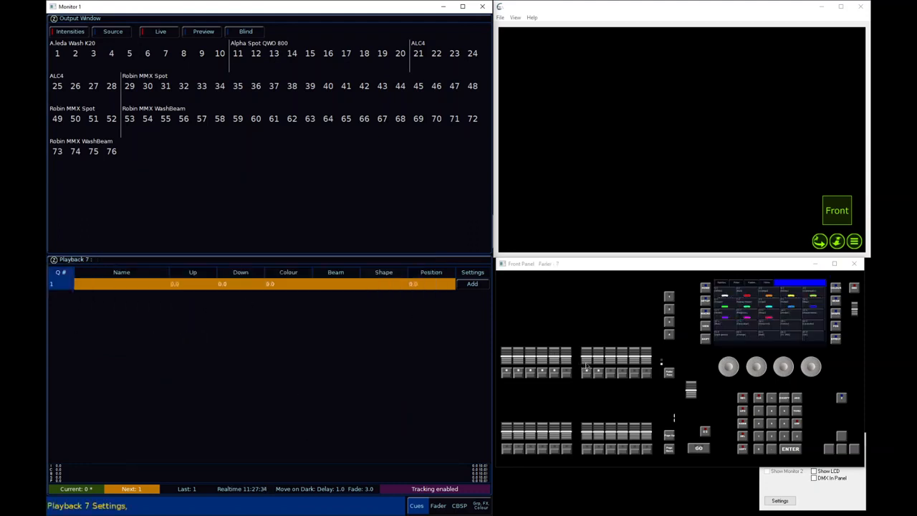
Raise playback 7's fader to about 7%, return it to zero, and check cue 1's Colour and Position times
{"action": "left_click_drag", "start_coordinate": [585, 366], "coordinate": [586, 347]}
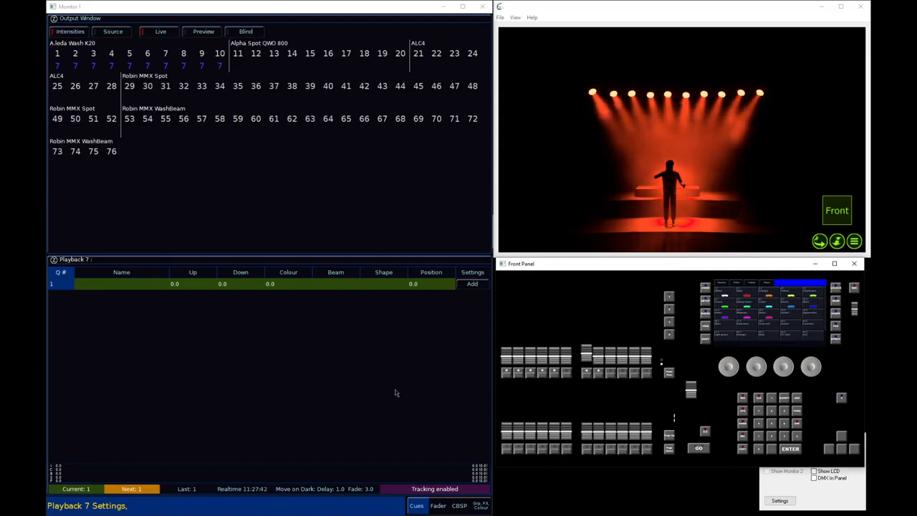
{"action": "left_click", "coordinate": [278, 284]}
{"action": "left_click", "coordinate": [436, 285]}
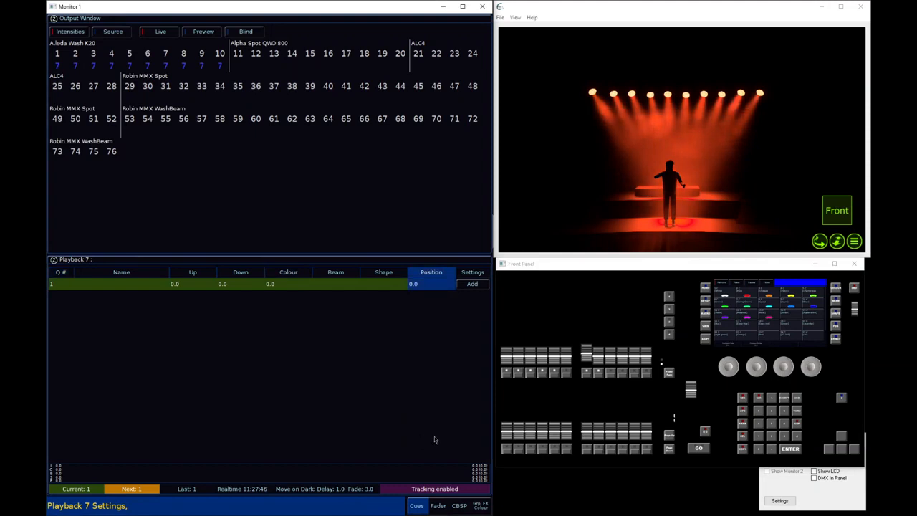
{"action": "left_click_drag", "start_coordinate": [588, 357], "coordinate": [589, 361]}
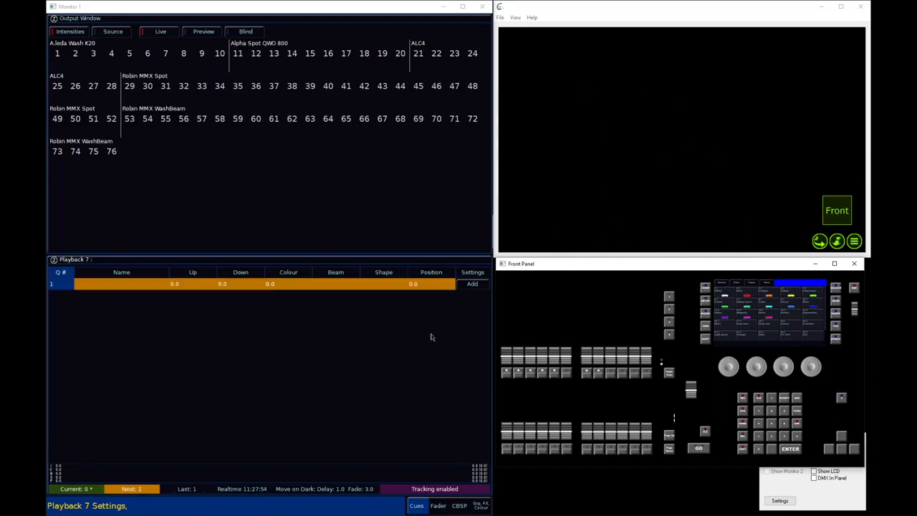
{"action": "left_click", "coordinate": [280, 287]}
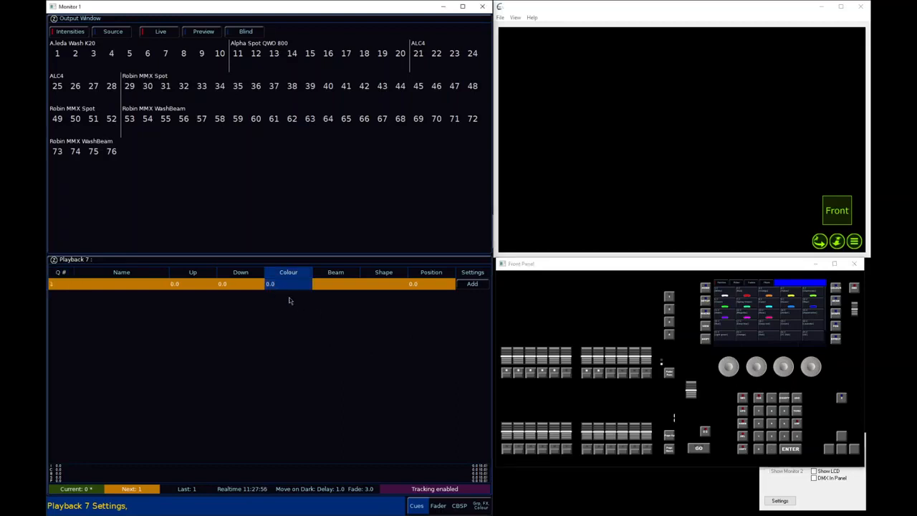
{"action": "left_click", "coordinate": [438, 288]}
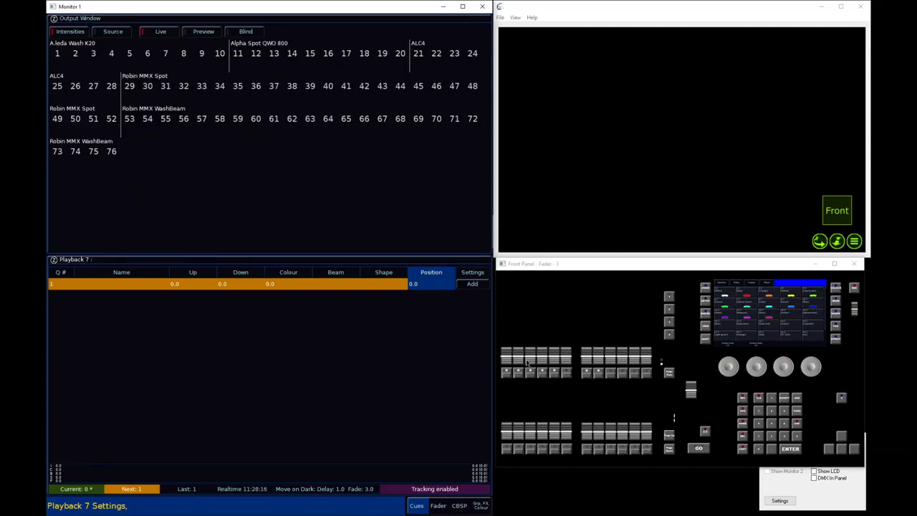
Raise playback 3's fader to full and return it to zero twice to compare its behaviour with playback 7
{"action": "left_click_drag", "start_coordinate": [523, 362], "coordinate": [531, 316]}
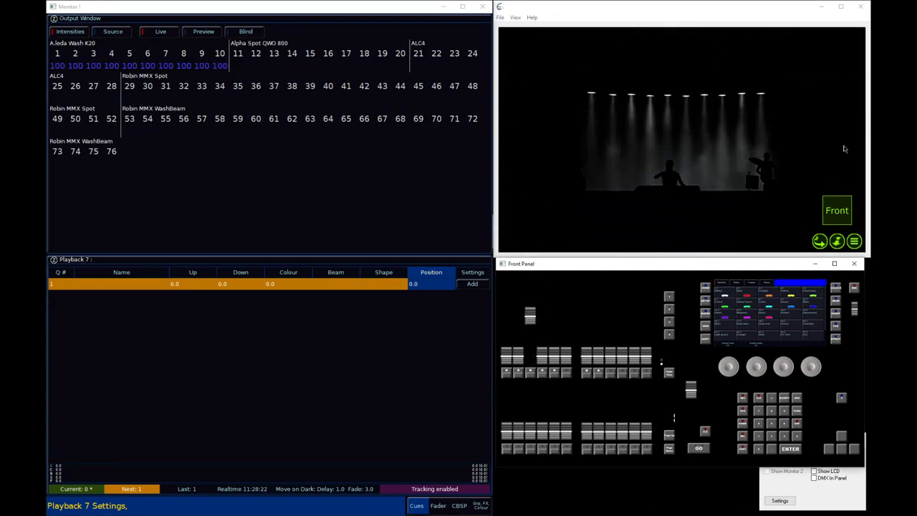
{"action": "left_click_drag", "start_coordinate": [531, 320], "coordinate": [531, 358]}
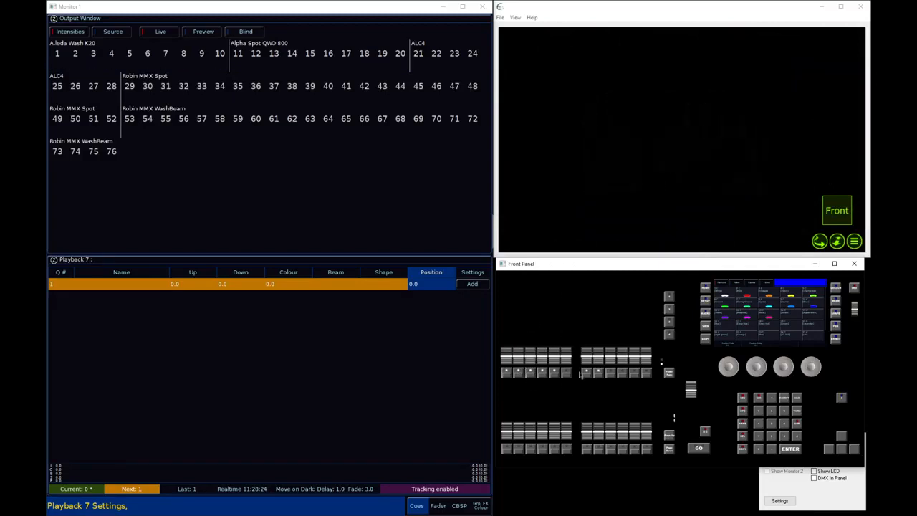
{"action": "mouse_move", "coordinate": [589, 362]}
{"action": "left_mouse_down"}
{"action": "mouse_move", "coordinate": [587, 339]}
{"action": "mouse_move", "coordinate": [587, 365]}
{"action": "left_mouse_up"}
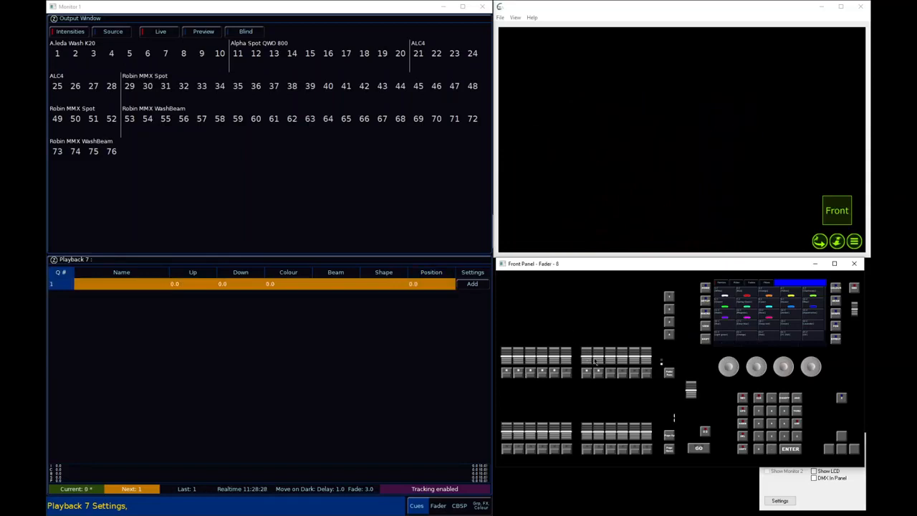
{"action": "left_click_drag", "start_coordinate": [530, 356], "coordinate": [530, 316]}
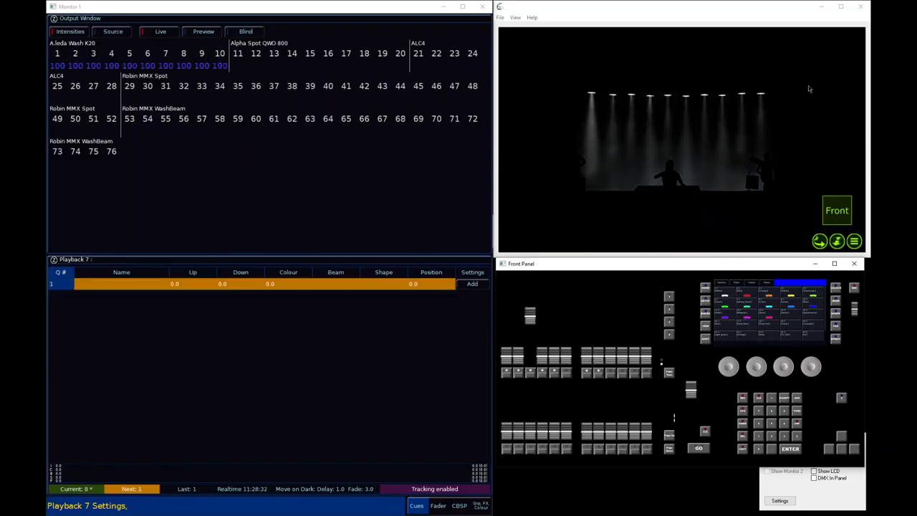
{"action": "left_click", "coordinate": [533, 333]}
{"action": "left_click_drag", "start_coordinate": [532, 334], "coordinate": [531, 357]}
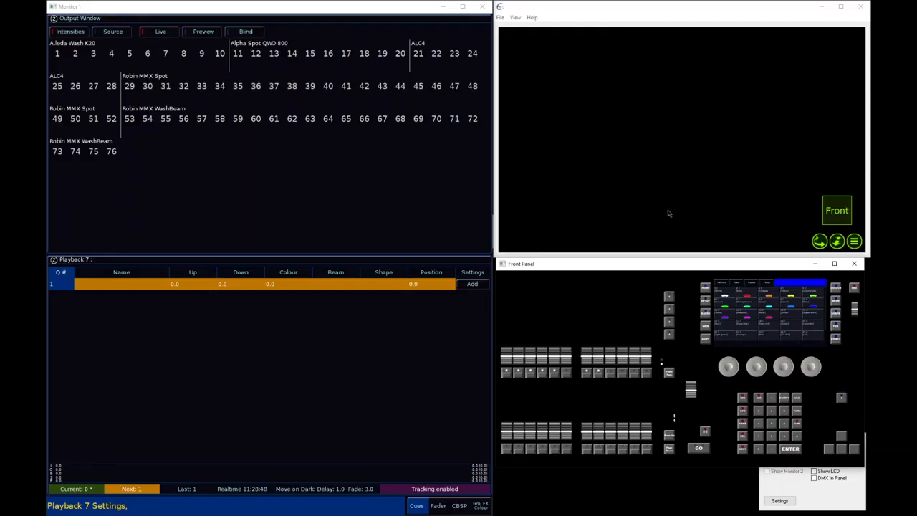
Raise playback 7 to full, bring playback 8 partway up over it, and lower playback 8's fader to zero
{"action": "mouse_move", "coordinate": [587, 364]}
{"action": "left_mouse_down"}
{"action": "mouse_move", "coordinate": [586, 315]}
{"action": "mouse_move", "coordinate": [589, 367]}
{"action": "left_mouse_up"}
{"action": "left_click_drag", "start_coordinate": [592, 364], "coordinate": [586, 316]}
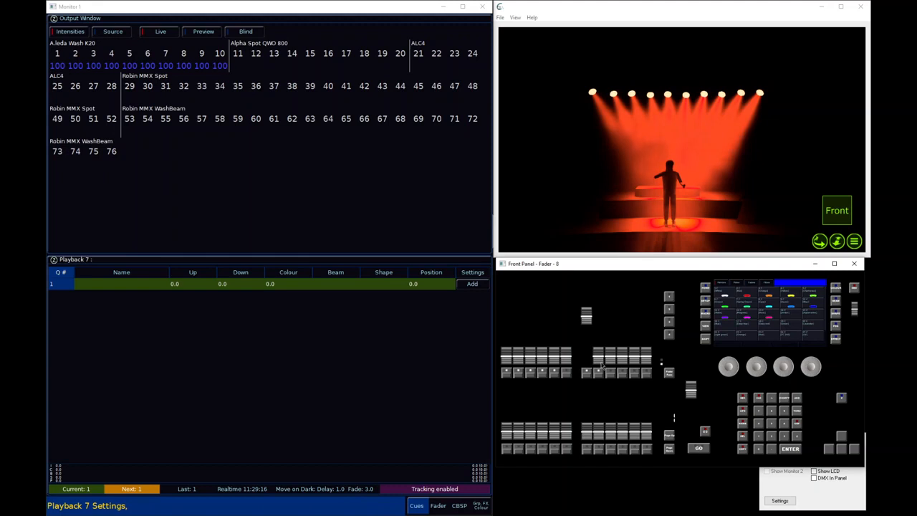
{"action": "left_click_drag", "start_coordinate": [603, 367], "coordinate": [599, 345]}
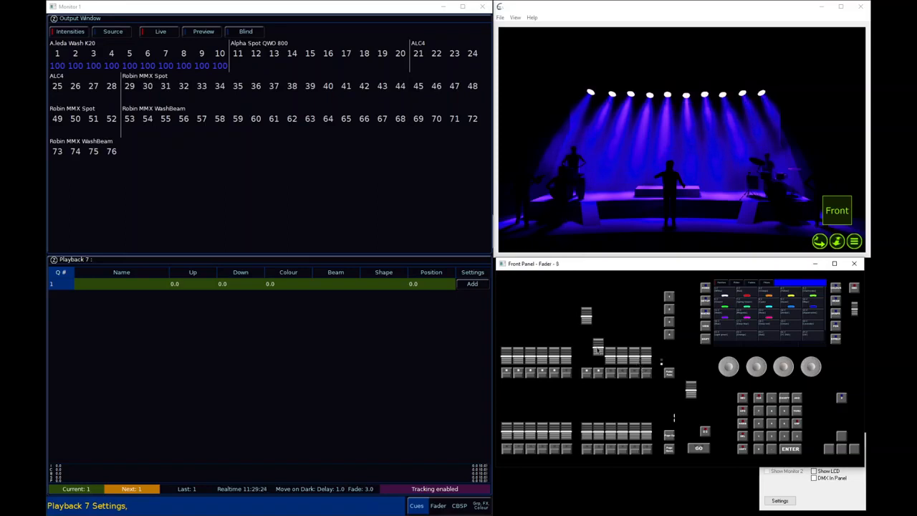
{"action": "left_click_drag", "start_coordinate": [598, 349], "coordinate": [600, 344]}
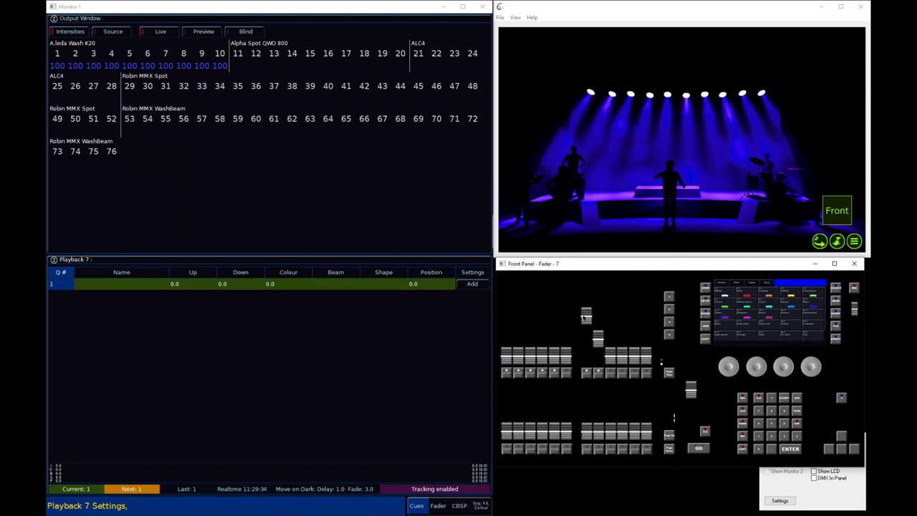
{"action": "left_click_drag", "start_coordinate": [586, 317], "coordinate": [590, 316]}
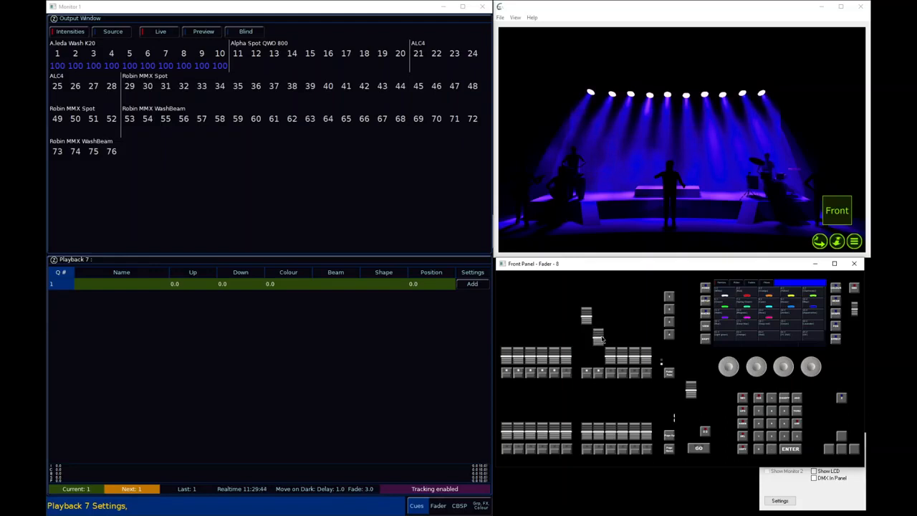
{"action": "left_click_drag", "start_coordinate": [602, 339], "coordinate": [604, 366]}
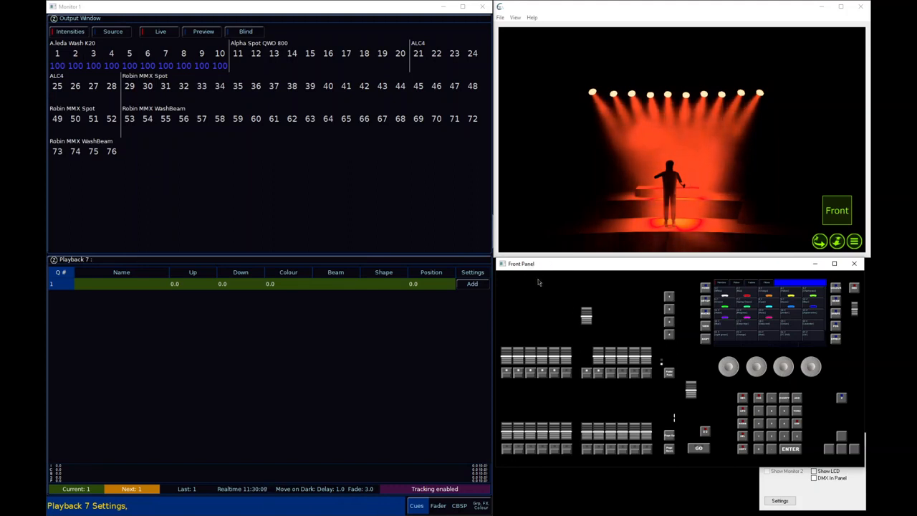
Select the A.leda Wash K20 fixtures currently lit by playback 7
{"action": "key", "text": "Return"}
{"action": "key", "text": "Return"}
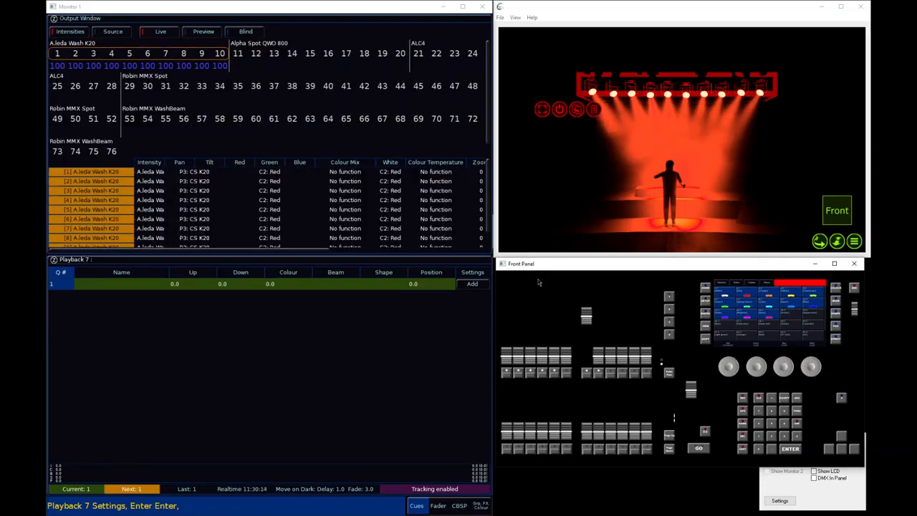
Apply colour palette 12 (Magenta) to the selected A.leda Wash K20 fixtures from the LCD window, and close that window
{"action": "left_click", "coordinate": [824, 471]}
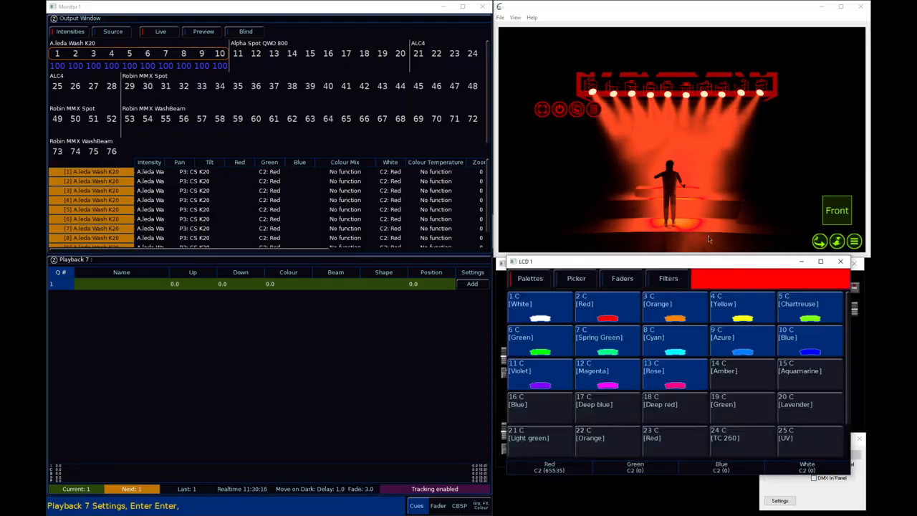
{"action": "left_click_drag", "start_coordinate": [701, 269], "coordinate": [699, 188]}
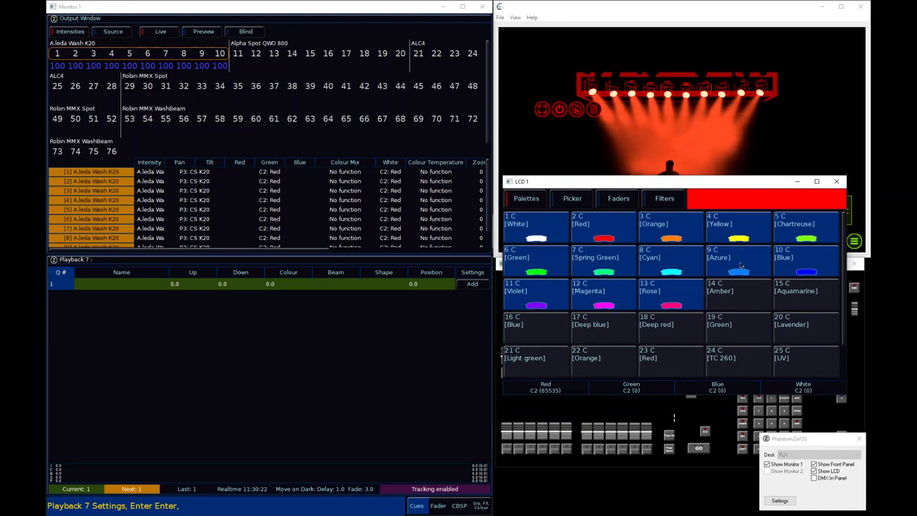
{"action": "left_click", "coordinate": [625, 289]}
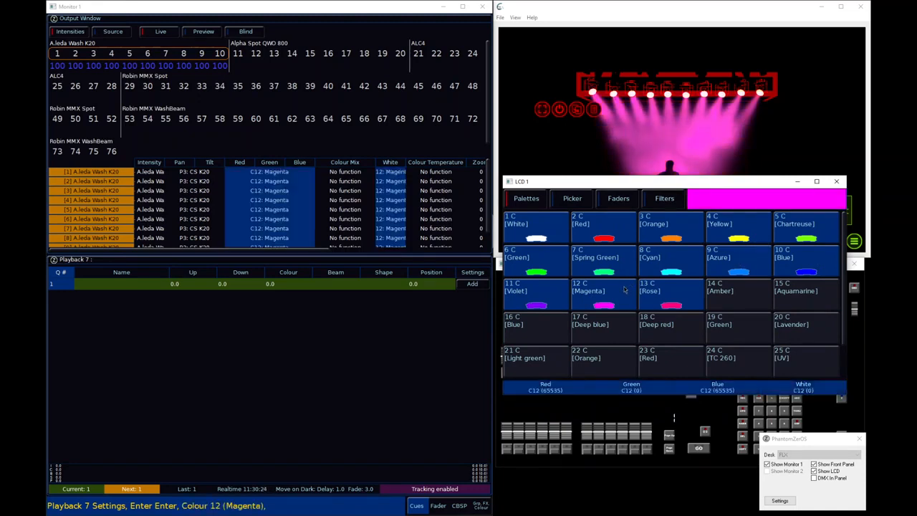
{"action": "left_click", "coordinate": [836, 181]}
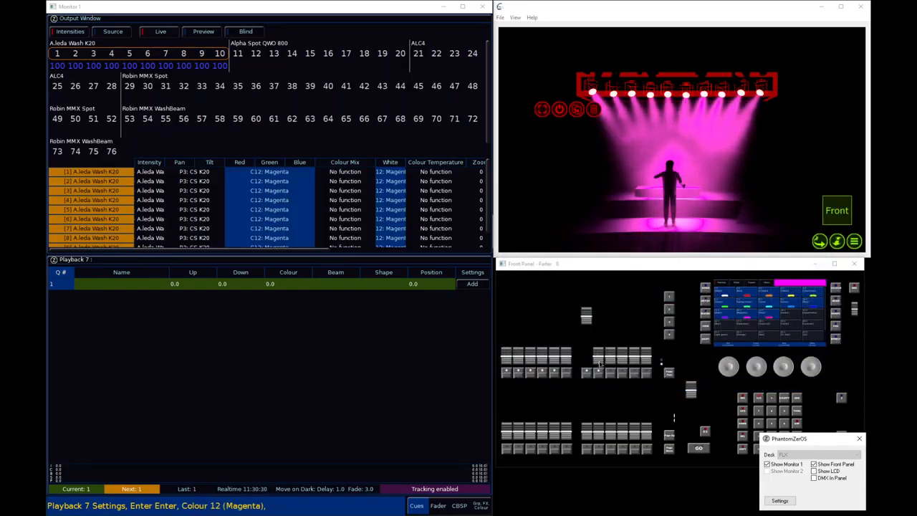
Bring playback 8 partway up, apply colour palette 2 (Red) to the wash fixtures, and raise playback 8 further before returning it to zero
{"action": "left_click_drag", "start_coordinate": [600, 364], "coordinate": [600, 349]}
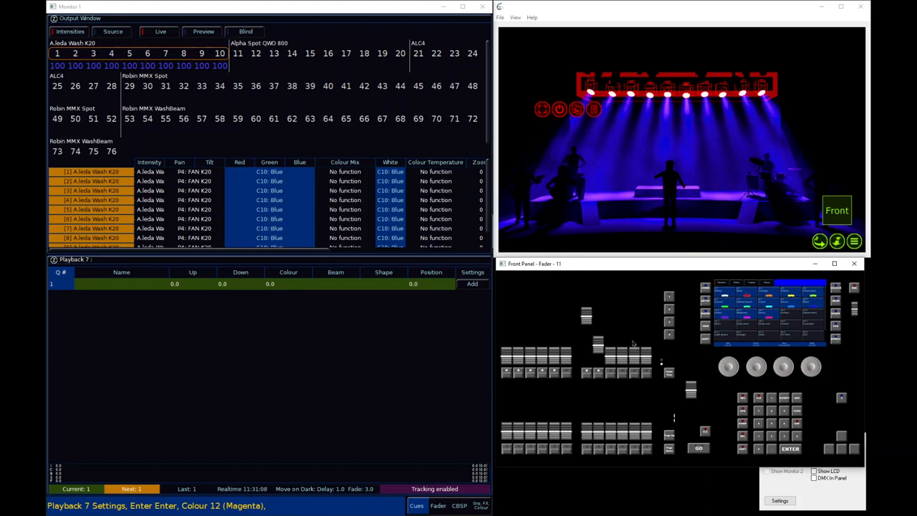
{"action": "left_click", "coordinate": [747, 296]}
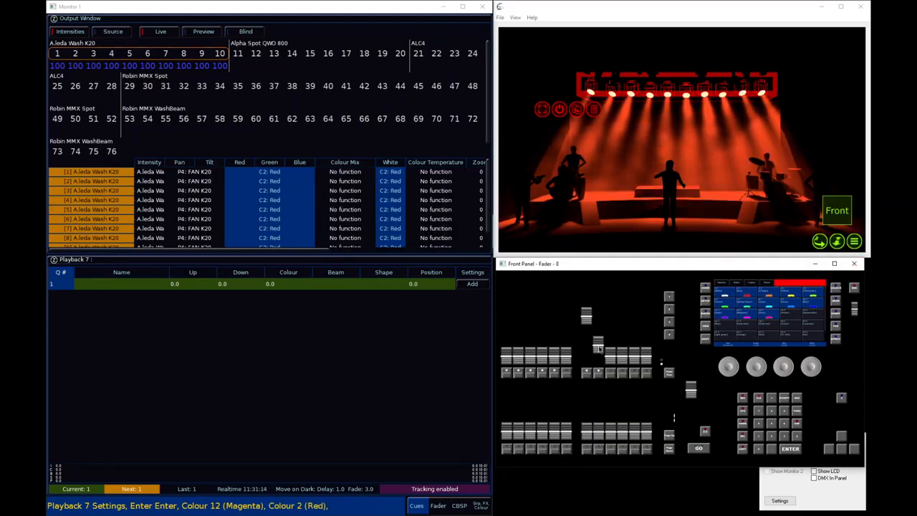
{"action": "mouse_move", "coordinate": [598, 349]}
{"action": "left_mouse_down"}
{"action": "mouse_move", "coordinate": [599, 368]}
{"action": "mouse_move", "coordinate": [608, 341]}
{"action": "left_mouse_up"}
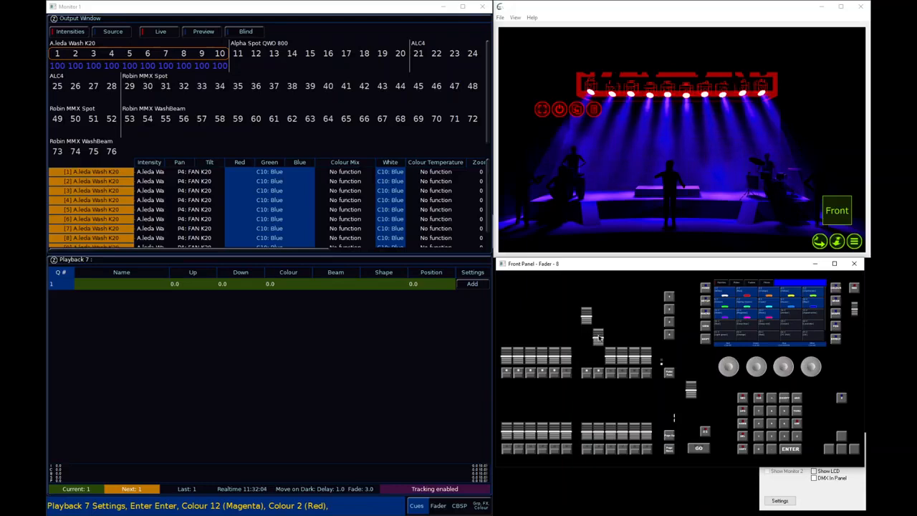
{"action": "left_click_drag", "start_coordinate": [599, 337], "coordinate": [600, 371]}
{"action": "left_click", "coordinate": [614, 352]}
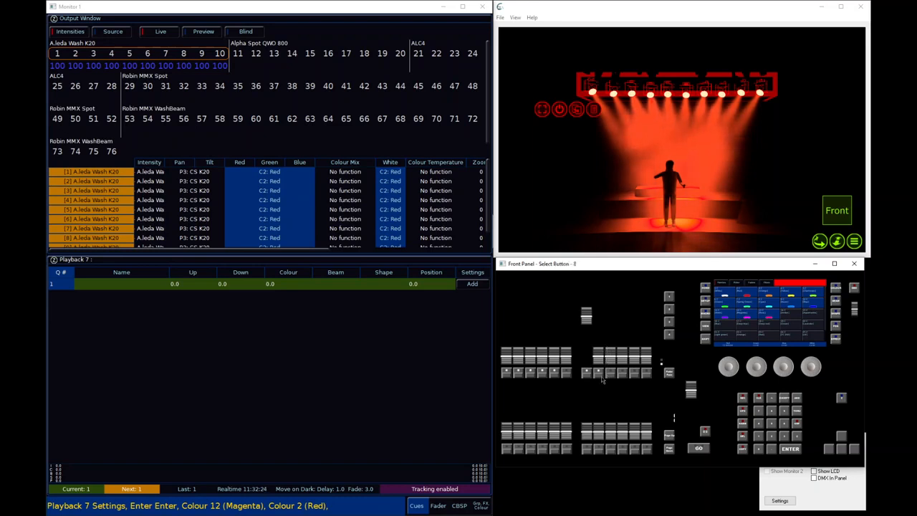
Set playback 8's fader to control Colour and Position only, leaving Beam, Shape and Effect off, and accept the playback settings
{"action": "left_click", "coordinate": [602, 379]}
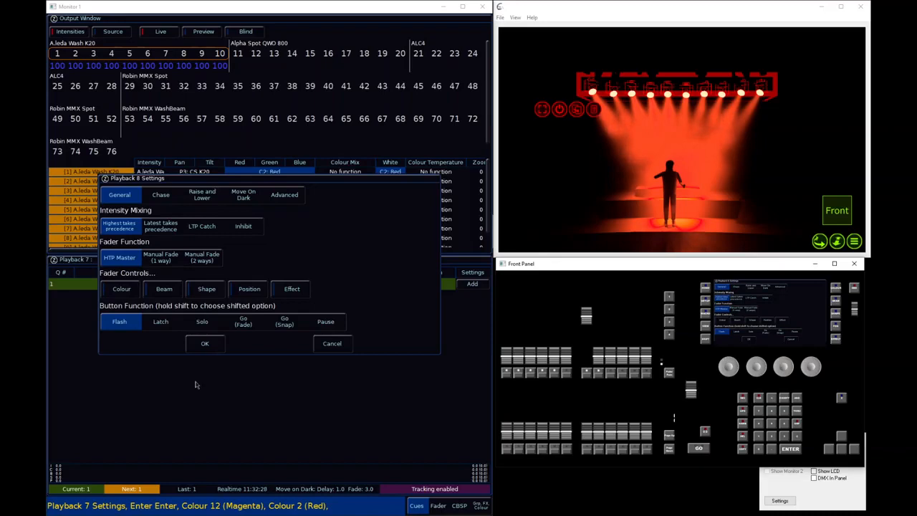
{"action": "left_click", "coordinate": [126, 294]}
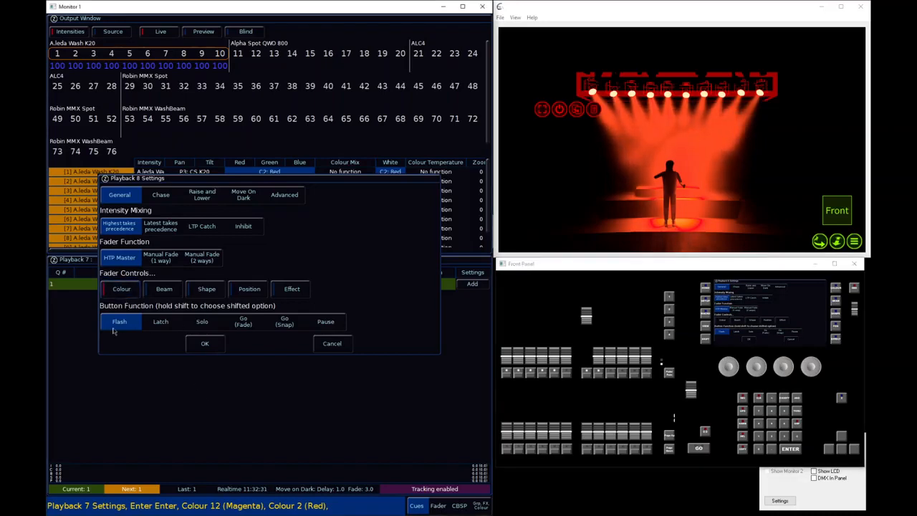
{"action": "left_click", "coordinate": [180, 293]}
{"action": "left_click", "coordinate": [209, 294]}
{"action": "left_click", "coordinate": [248, 289]}
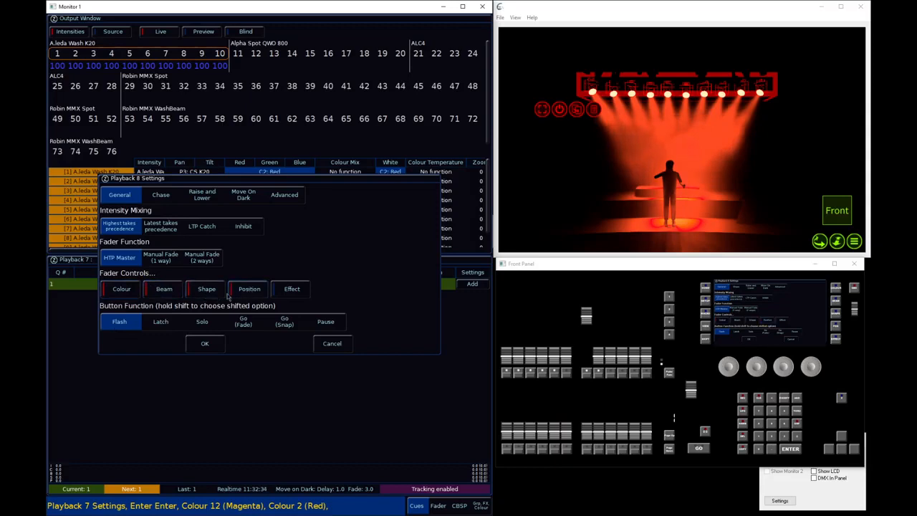
{"action": "left_click", "coordinate": [192, 295]}
{"action": "left_click", "coordinate": [163, 291]}
{"action": "left_click", "coordinate": [234, 292]}
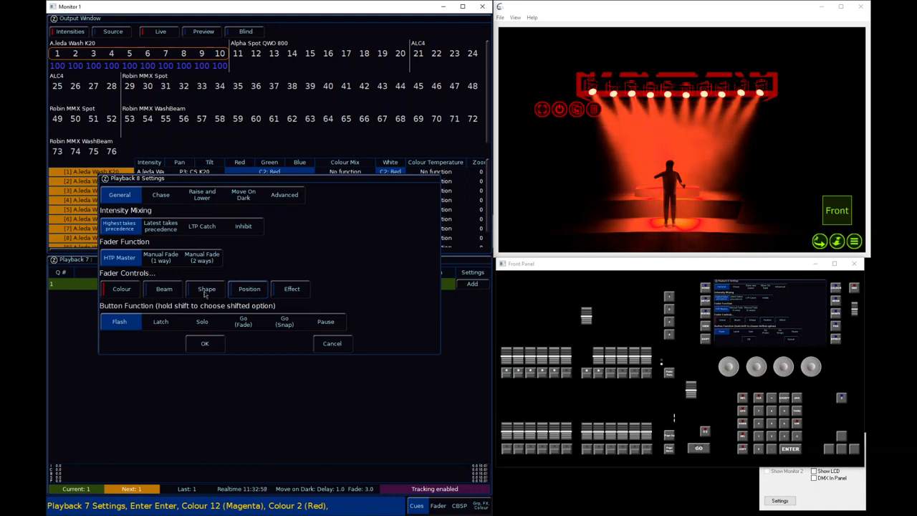
{"action": "left_click", "coordinate": [235, 291]}
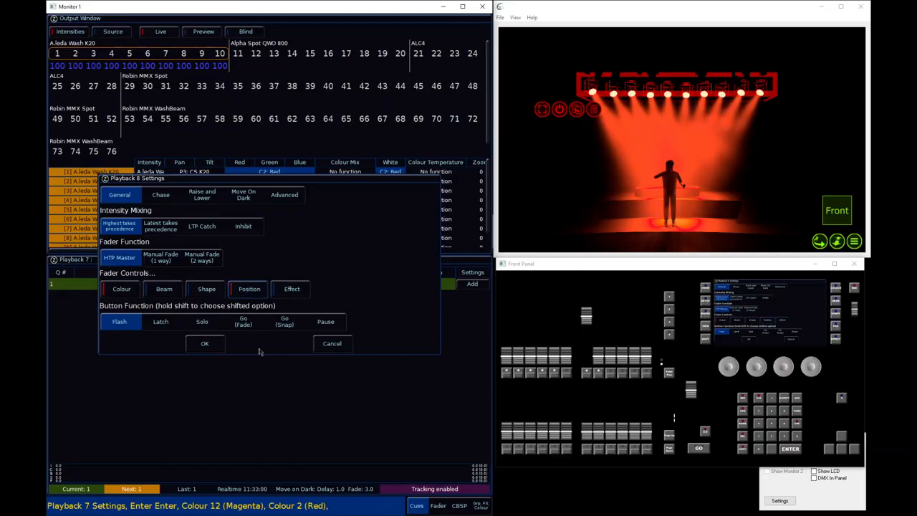
{"action": "left_click", "coordinate": [205, 344]}
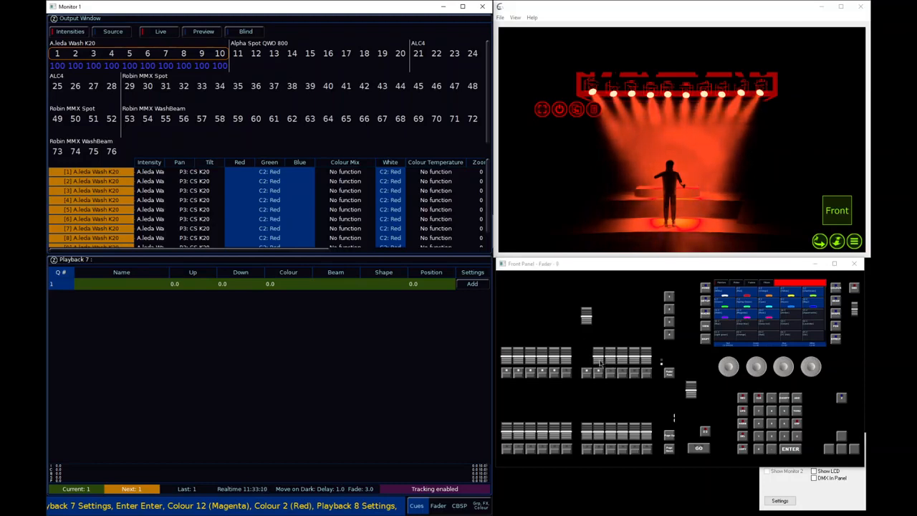
Raise playback 8's fader to full and lower it partway to blend the colours at about 64% red and 36% blue
{"action": "left_click_drag", "start_coordinate": [601, 363], "coordinate": [605, 317]}
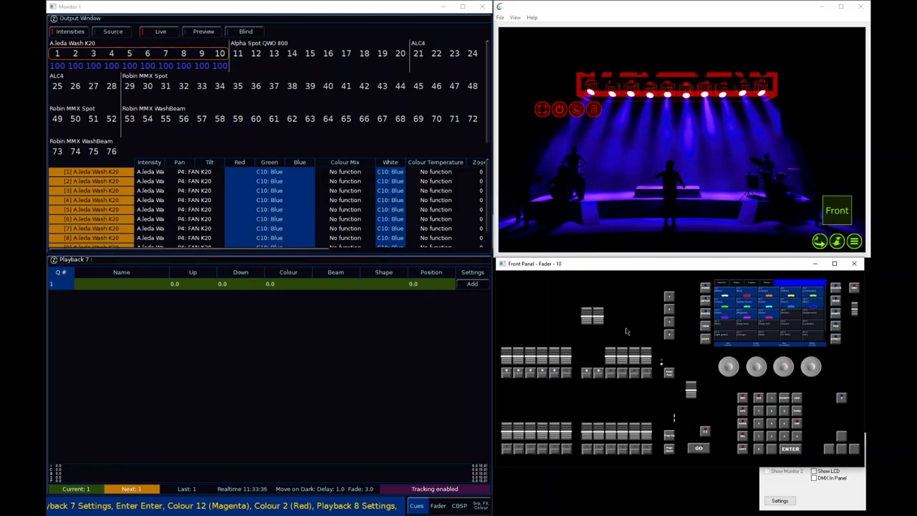
{"action": "left_click_drag", "start_coordinate": [599, 323], "coordinate": [600, 345]}
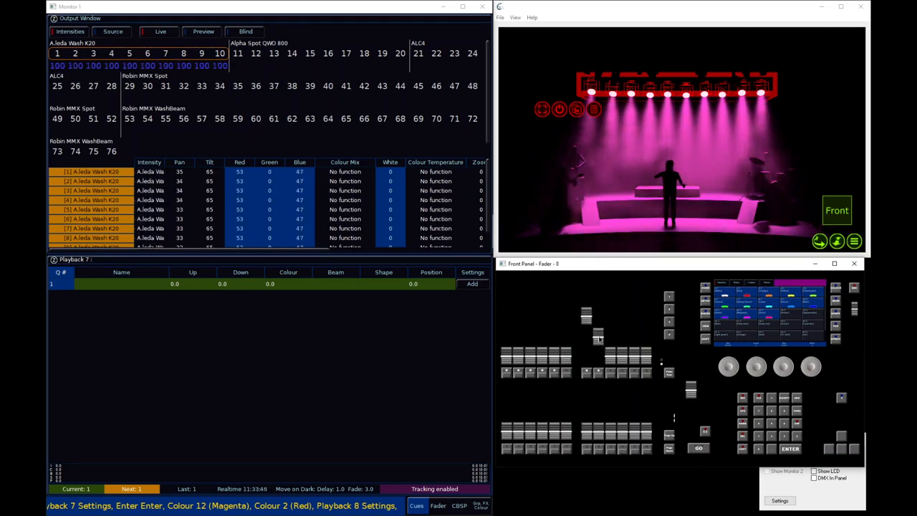
{"action": "mouse_move", "coordinate": [601, 341]}
{"action": "left_mouse_down"}
{"action": "mouse_move", "coordinate": [601, 329]}
{"action": "mouse_move", "coordinate": [602, 343]}
{"action": "left_mouse_up"}
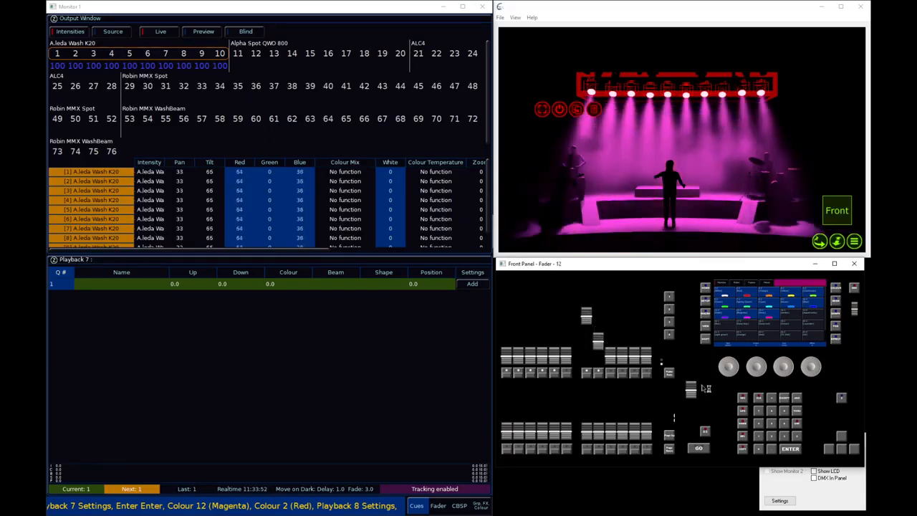
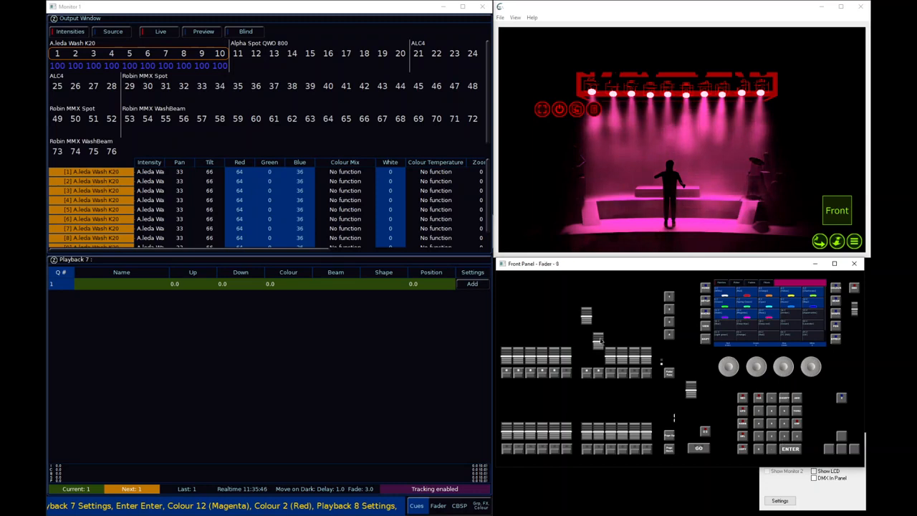
Bring playbacks 8 and 7 down to zero and clear the fixture selection from the programmer
{"action": "left_click_drag", "start_coordinate": [600, 340], "coordinate": [611, 366]}
{"action": "left_click_drag", "start_coordinate": [588, 323], "coordinate": [590, 365]}
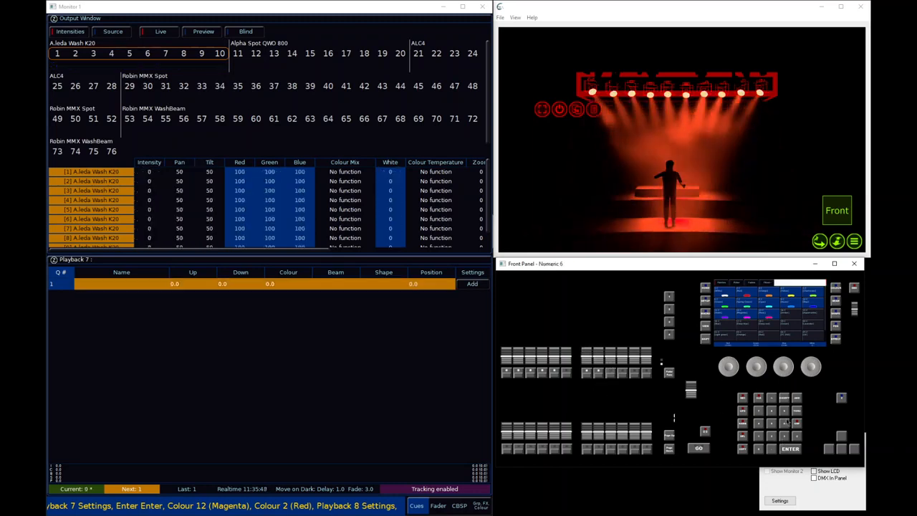
{"action": "left_click", "coordinate": [763, 400]}
{"action": "left_click", "coordinate": [762, 403]}
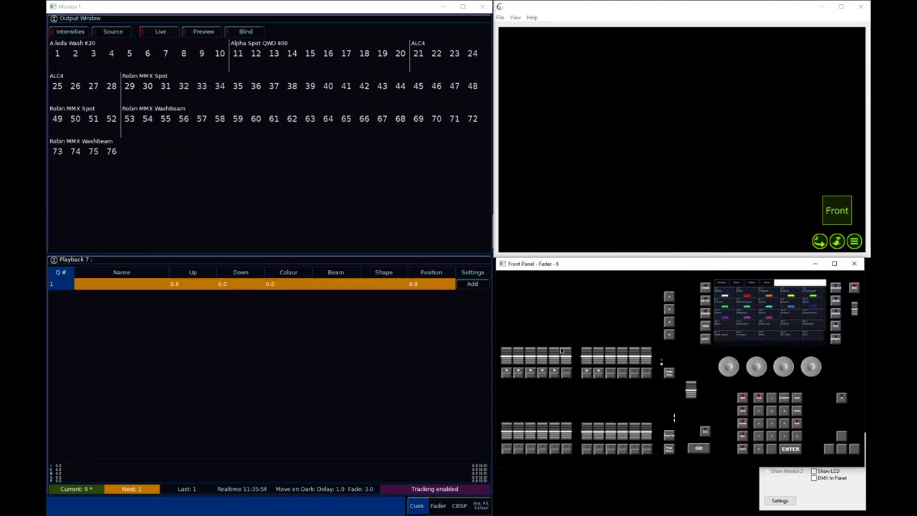
Review the Record options, turn off the Smart Tag function, and close them without recording
{"action": "key", "text": "r"}
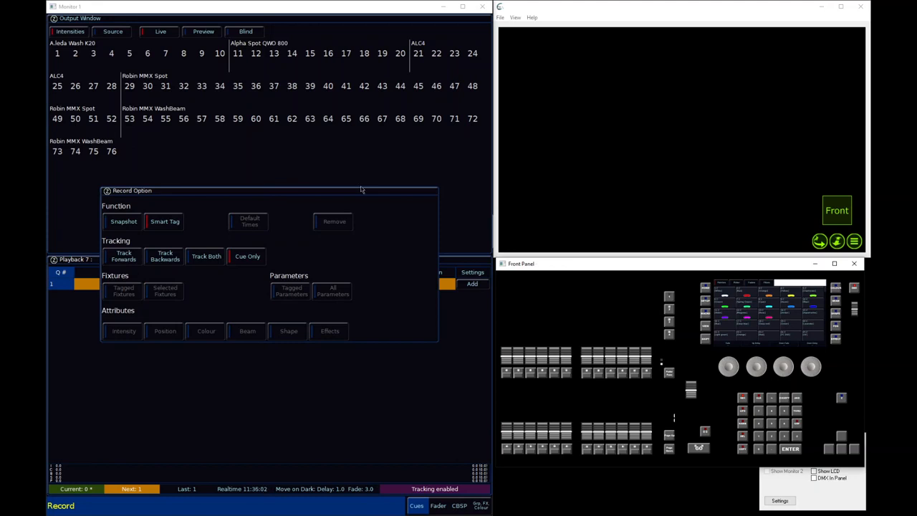
{"action": "key", "text": "r"}
{"action": "key", "text": "r"}
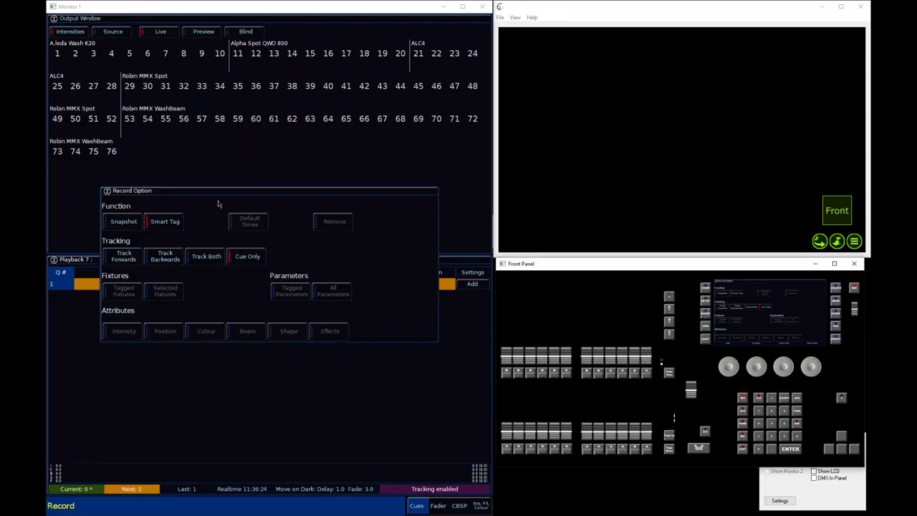
{"action": "key", "text": "Escape"}
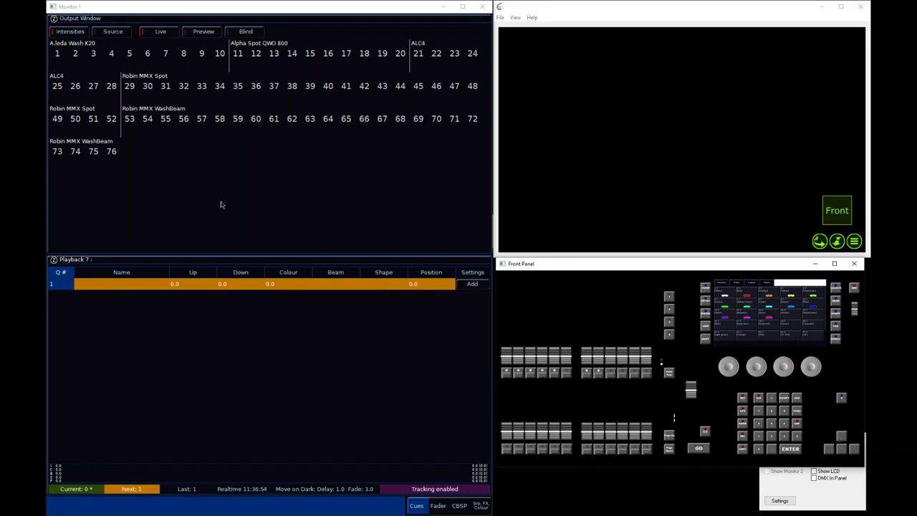
{"action": "key", "text": "r"}
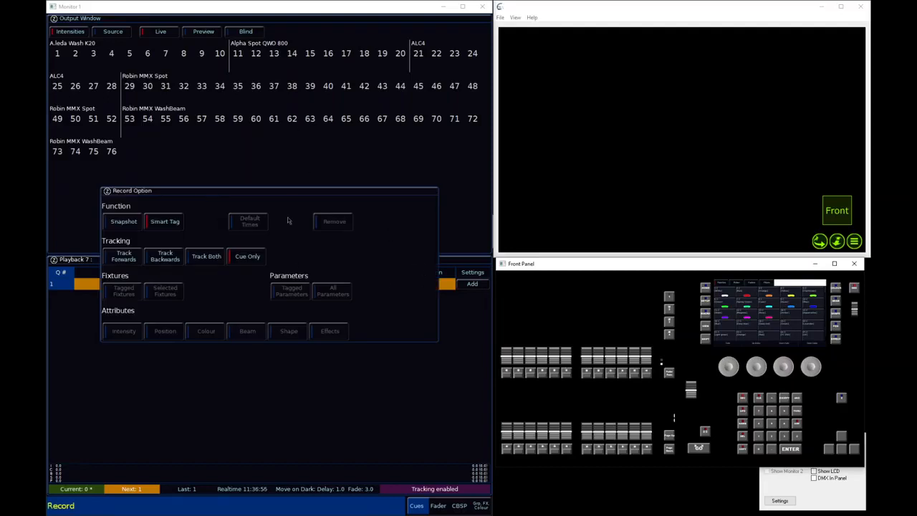
{"action": "left_click", "coordinate": [172, 225]}
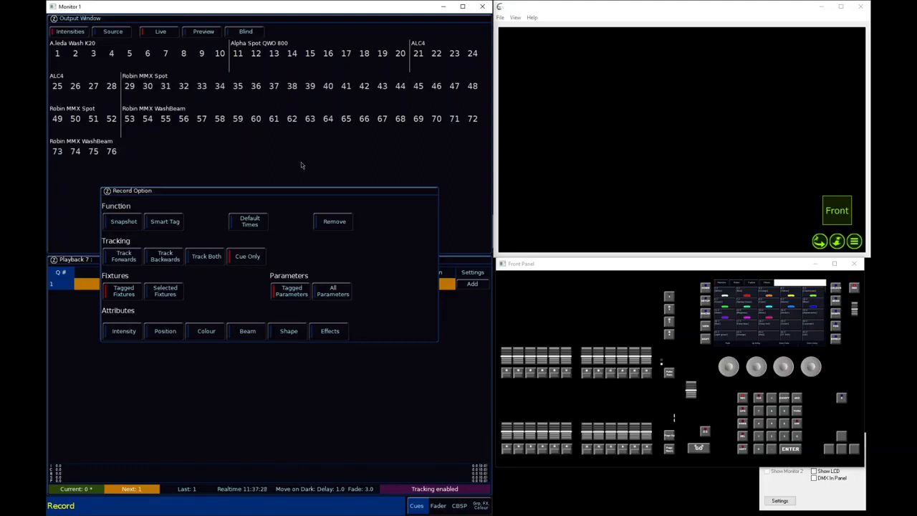
{"action": "key", "text": "Return"}
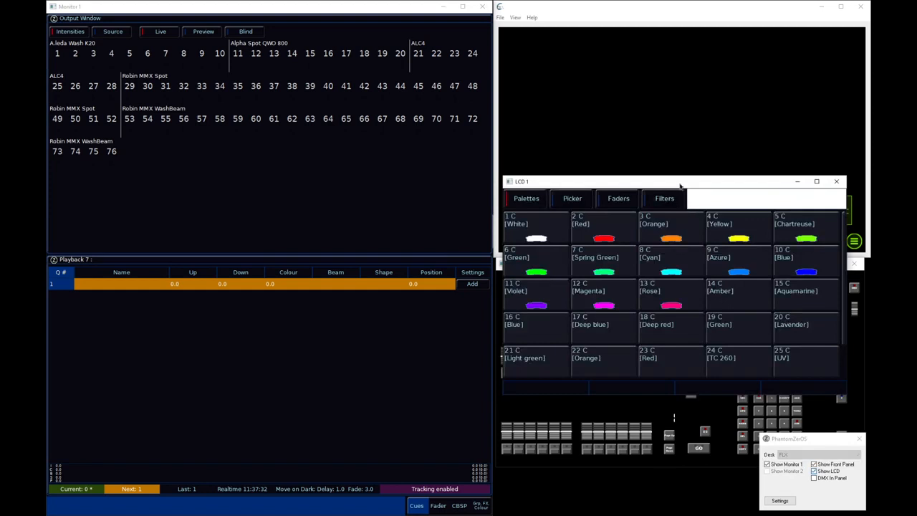
Select A.leda Wash K20 fixture 6 and lower its Blue parameter to 72%
{"action": "left_click_drag", "start_coordinate": [679, 182], "coordinate": [667, 92]}
{"action": "left_click", "coordinate": [148, 53]}
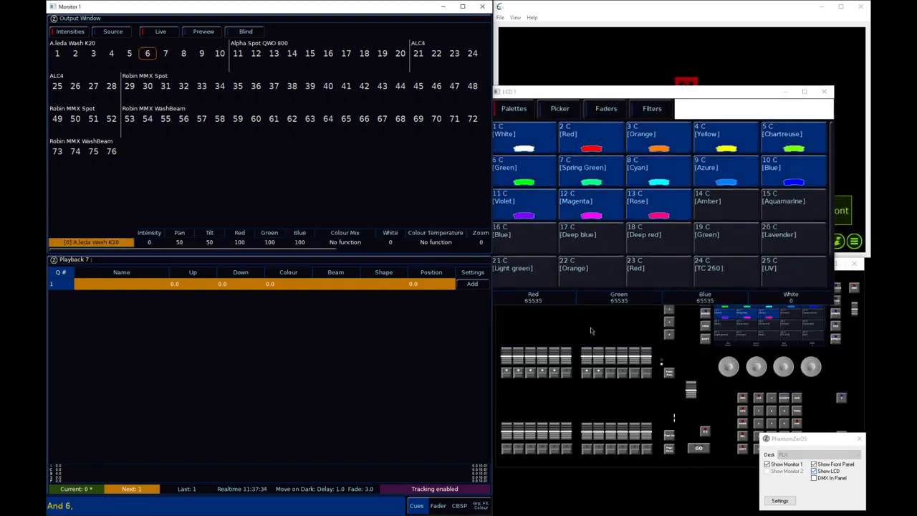
{"action": "left_click", "coordinate": [784, 363]}
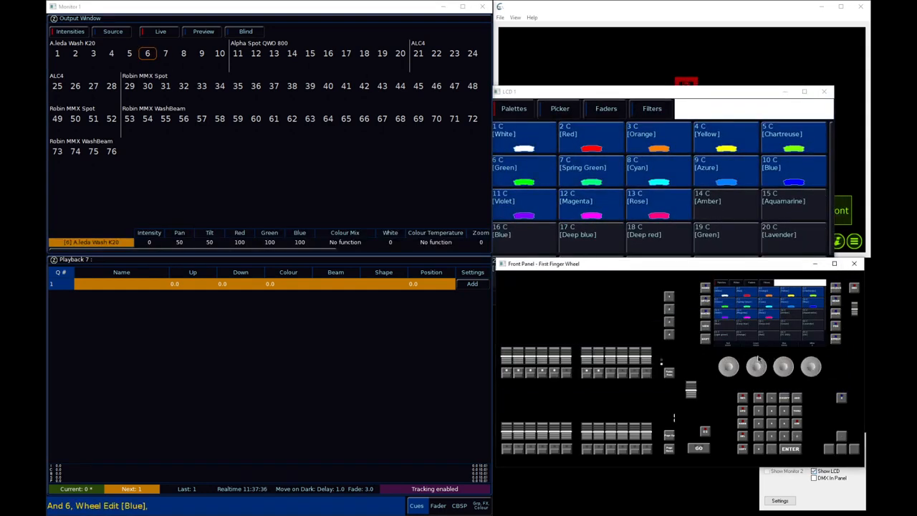
{"action": "left_click_drag", "start_coordinate": [652, 87], "coordinate": [648, 43]}
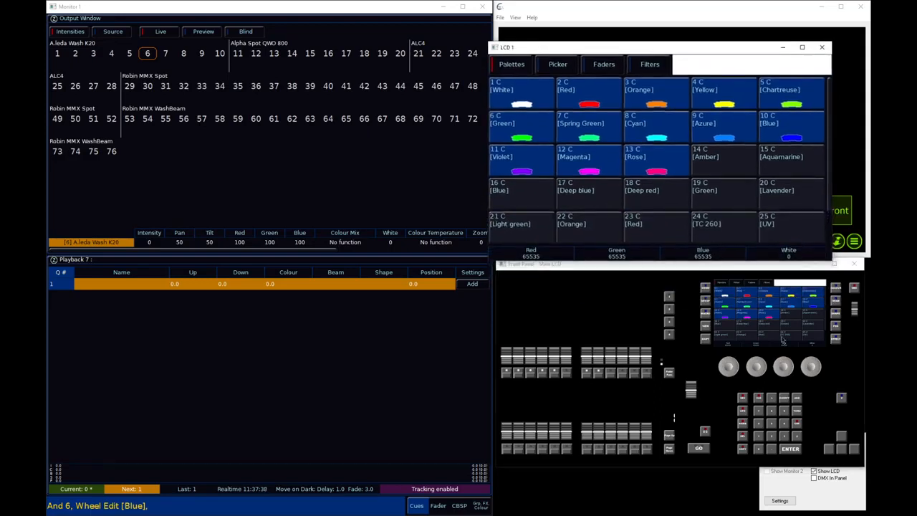
{"action": "left_click_drag", "start_coordinate": [782, 360], "coordinate": [765, 356]}
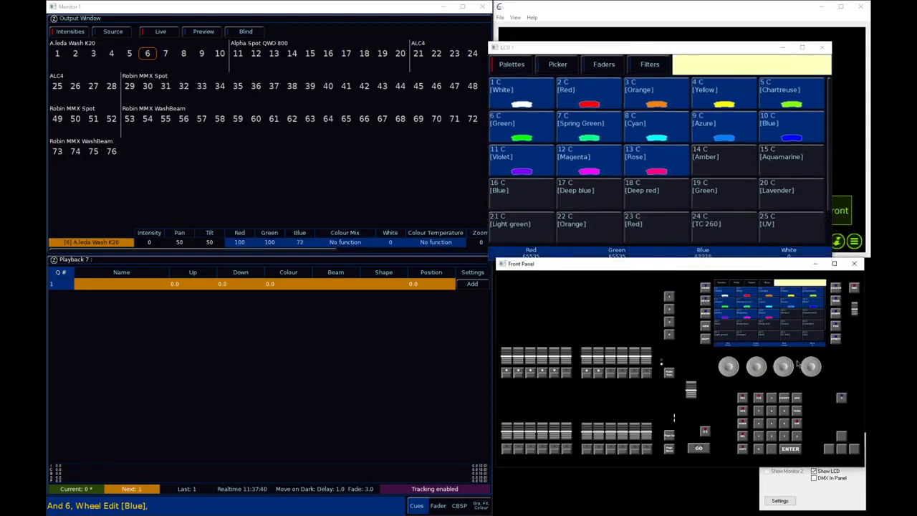
Raise fixture 6's Zoom beam parameter to 2% and untag it from the programmer
{"action": "left_click_drag", "start_coordinate": [688, 265], "coordinate": [688, 282]}
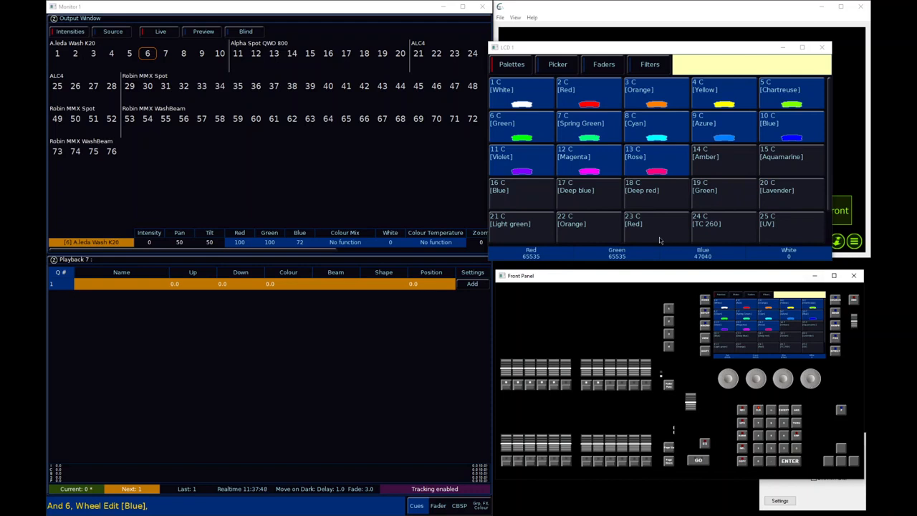
{"action": "key", "text": "alt+b"}
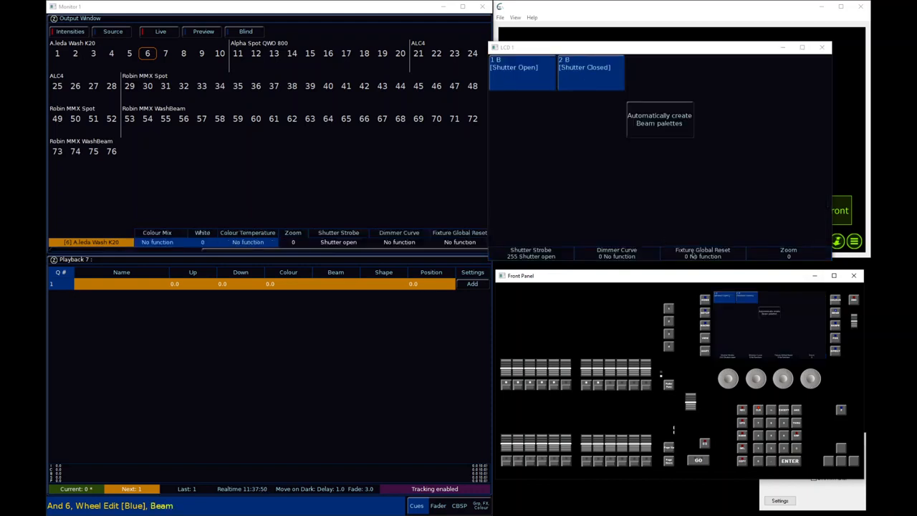
{"action": "scroll", "coordinate": [811, 379], "scroll_direction": "up", "scroll_amount": 5}
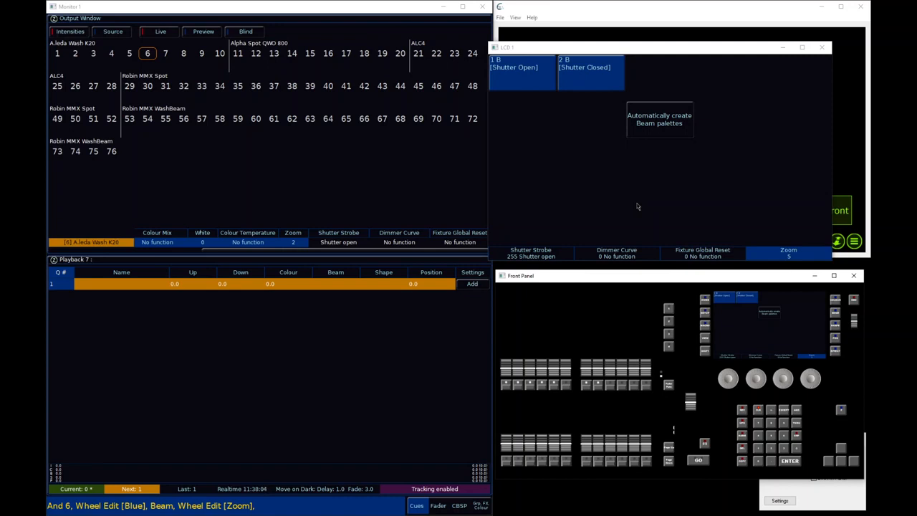
{"action": "left_click", "coordinate": [784, 409]}
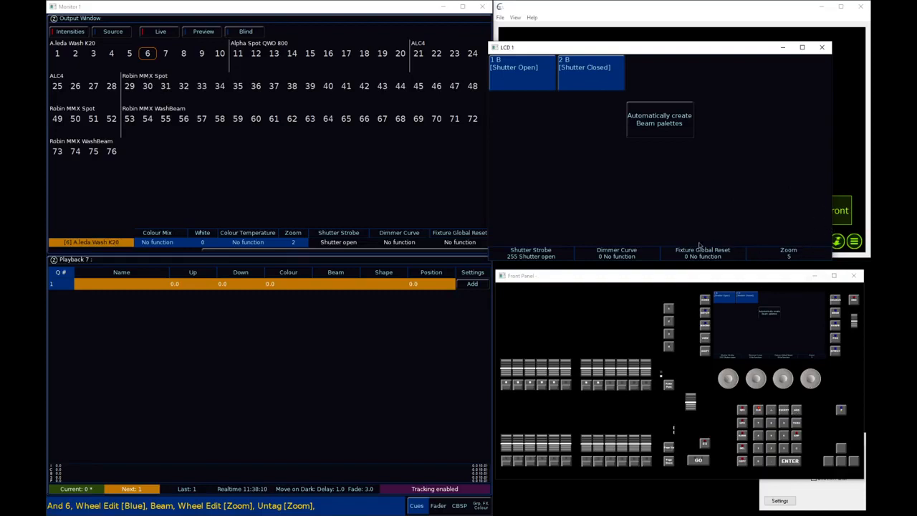
Check which attributes the Record options would store for fixture 6, cancel recording, and clear the programmer
{"action": "key", "text": "r"}
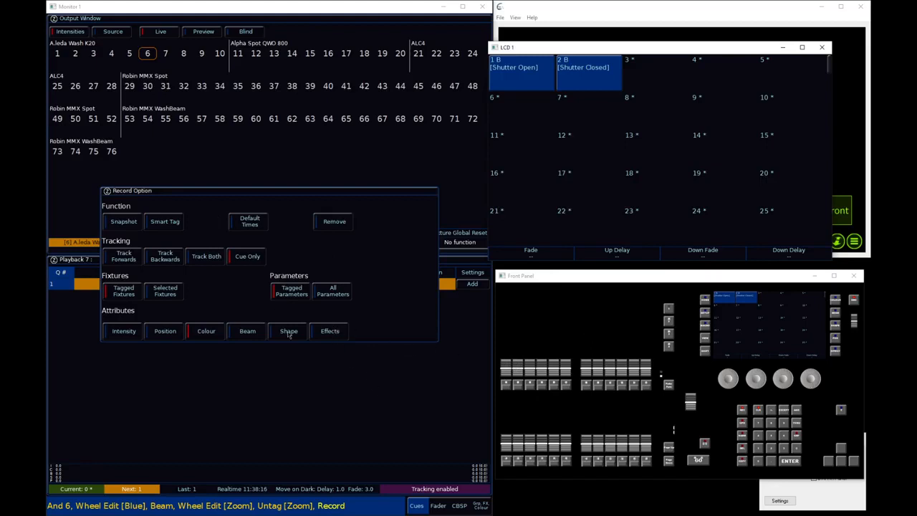
{"action": "key", "text": "Escape"}
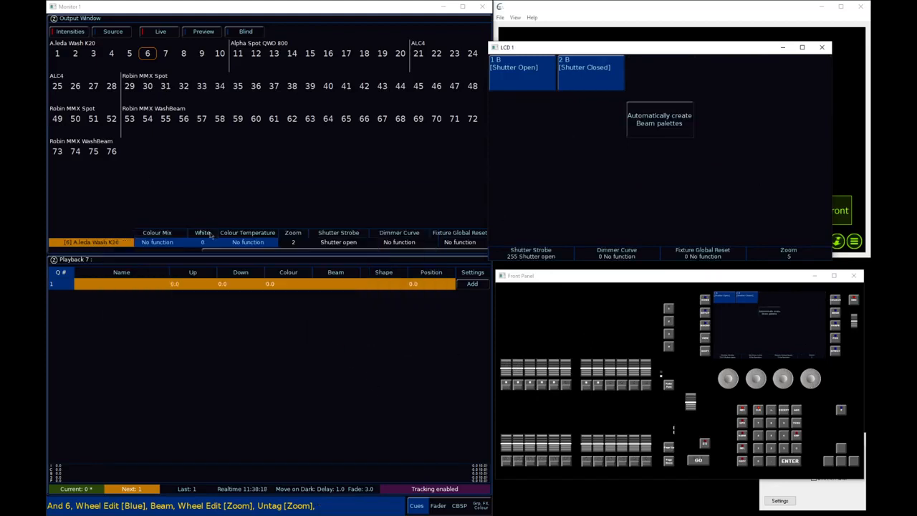
{"action": "left_click", "coordinate": [769, 414]}
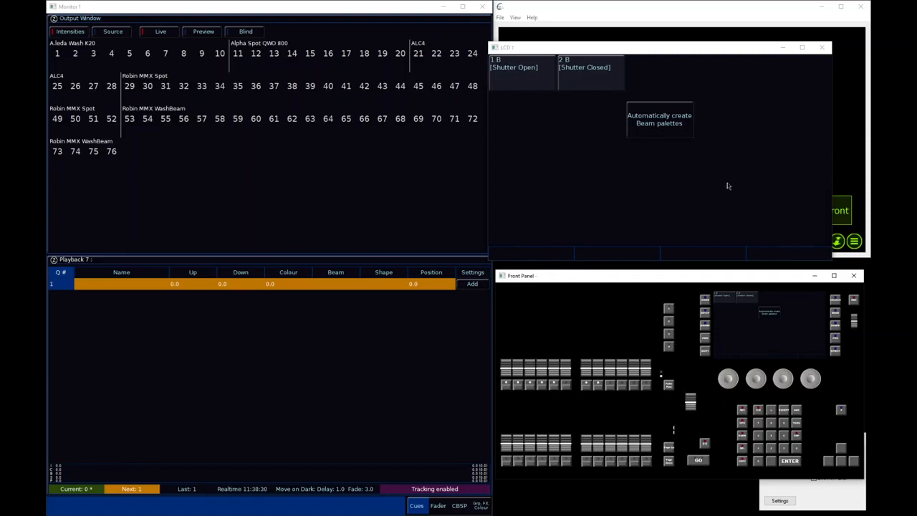
Bring the All - A.leda Wash K20 group to 100% intensity and record it onto playback 9
{"action": "key", "text": "g"}
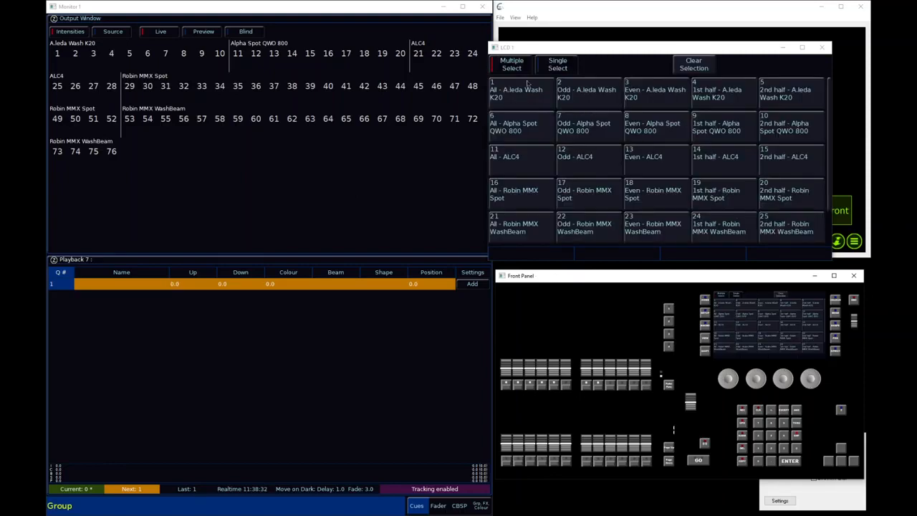
{"action": "left_click", "coordinate": [534, 102]}
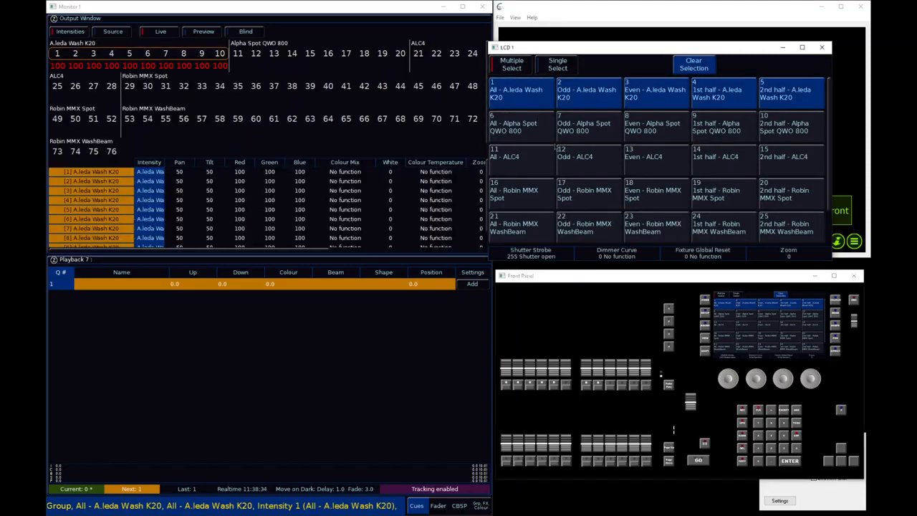
{"action": "key", "text": "r"}
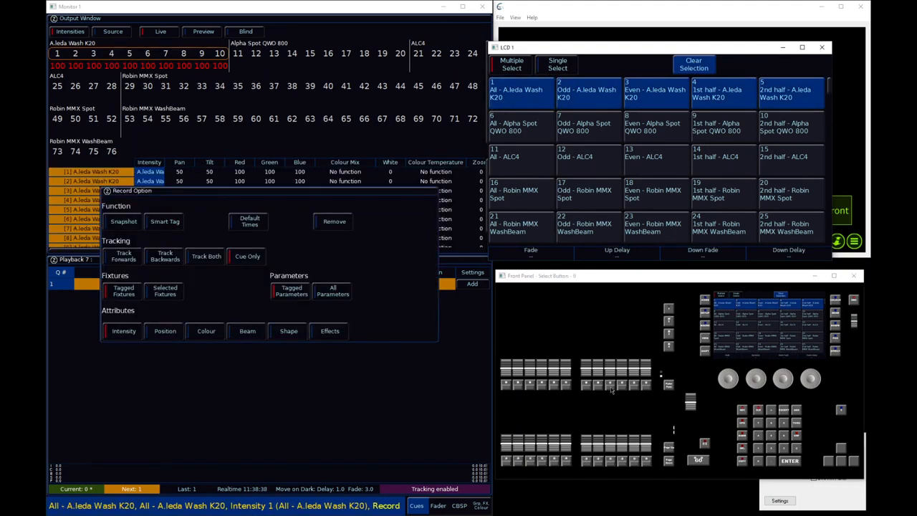
{"action": "key", "text": "Return"}
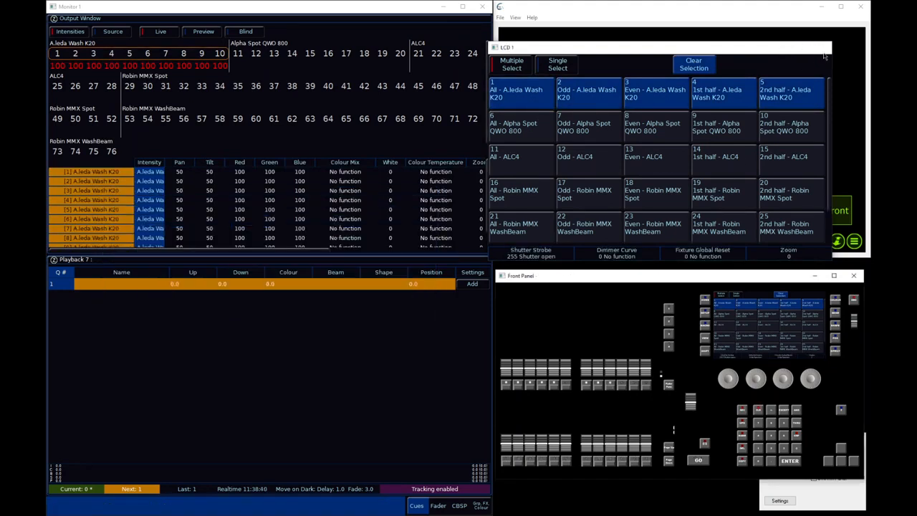
Close the LCD window, clear the programmer, and raise playback 9's fader to full
{"action": "left_click", "coordinate": [824, 52]}
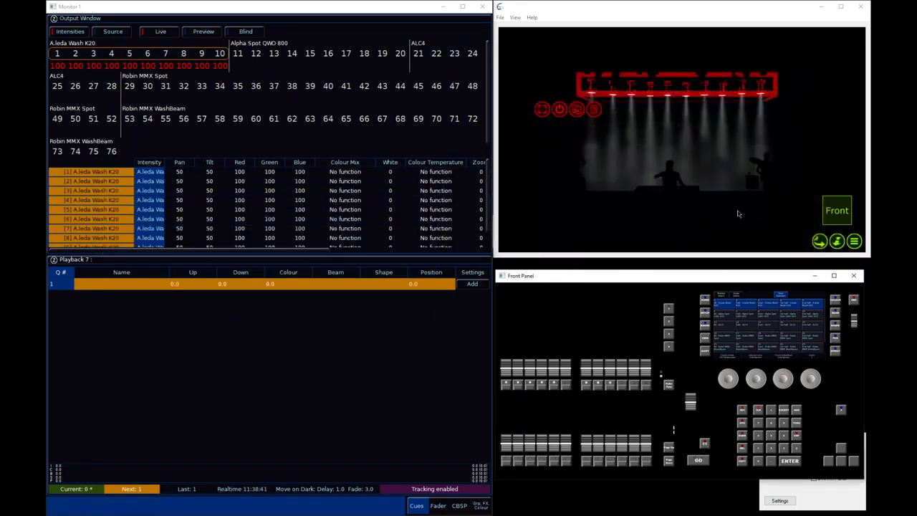
{"action": "left_click", "coordinate": [759, 411]}
{"action": "left_click_drag", "start_coordinate": [611, 372], "coordinate": [614, 325]}
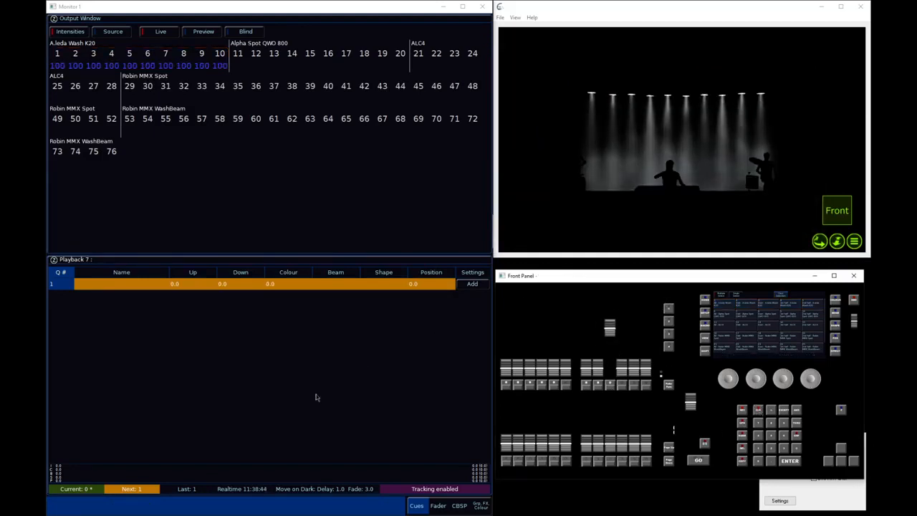
Examine the attribute choices in the Record options with an empty programmer, and cancel recording
{"action": "key", "text": "r"}
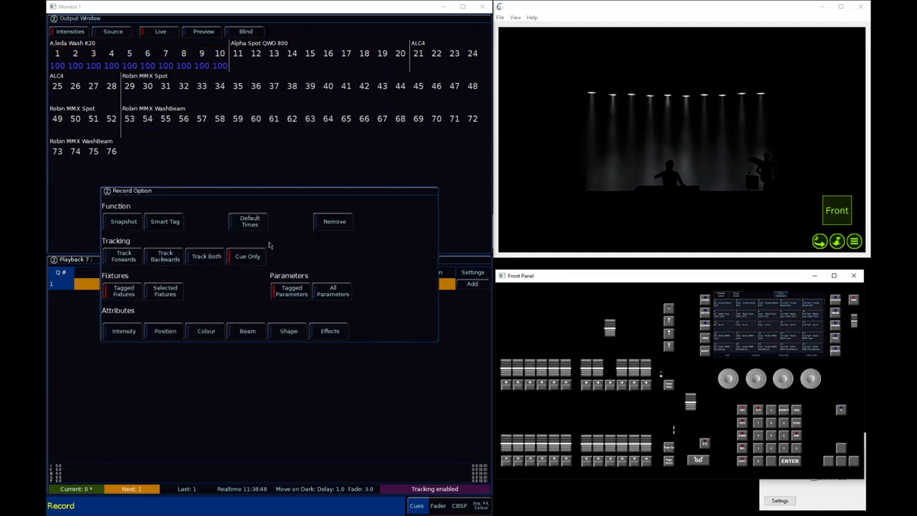
{"action": "left_click", "coordinate": [257, 332]}
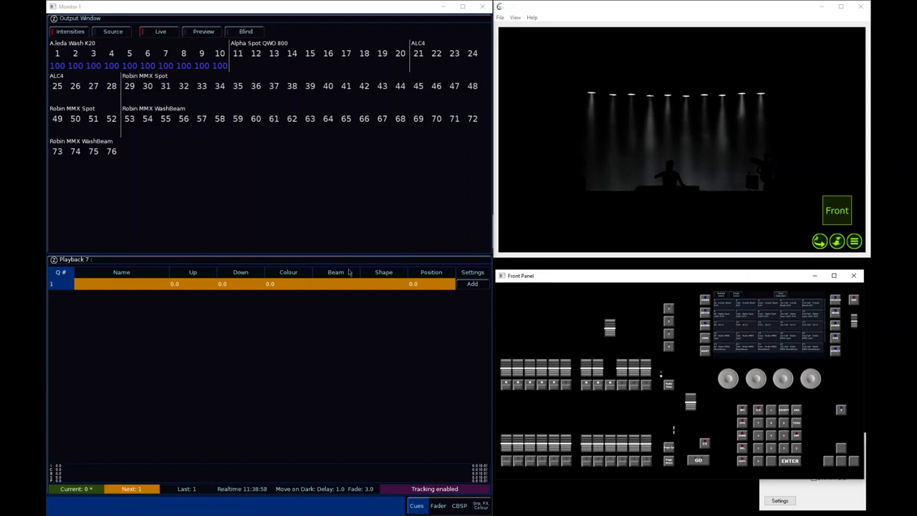
{"action": "key", "text": "r"}
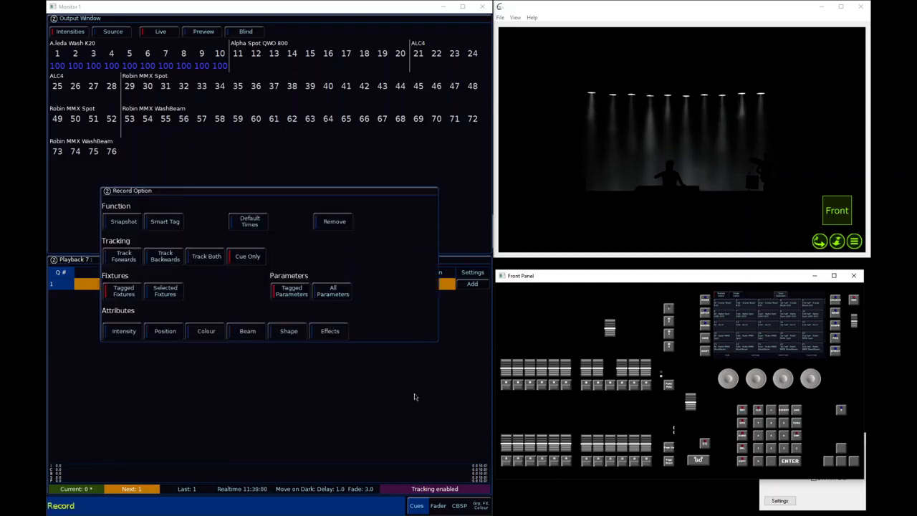
{"action": "key", "text": "Escape"}
{"action": "key", "text": "r"}
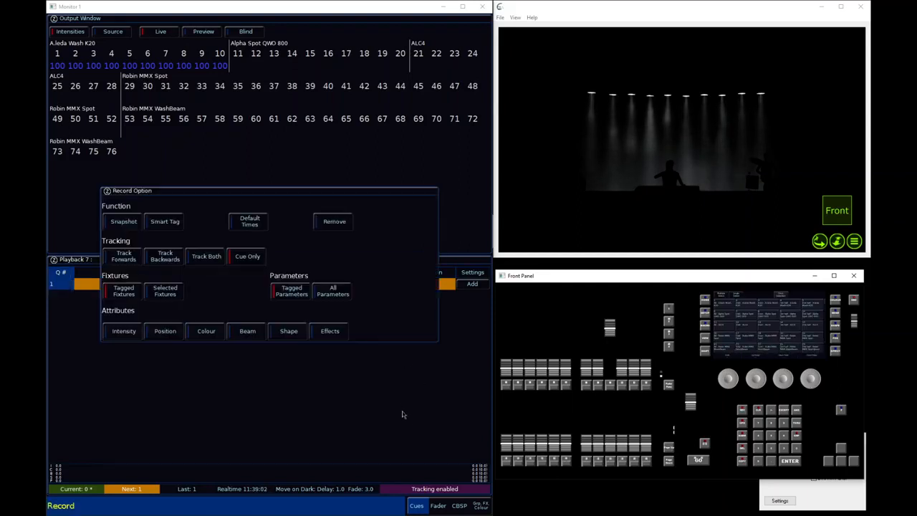
{"action": "key", "text": "Escape"}
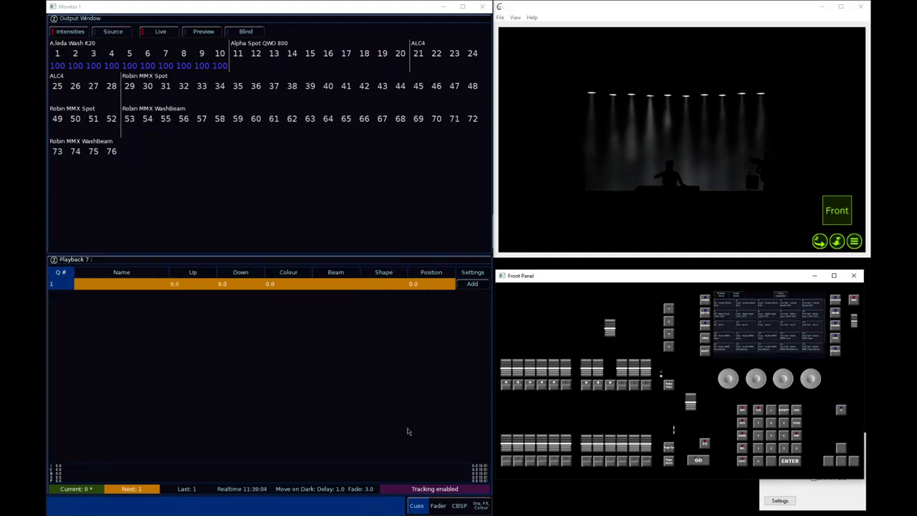
Apply colour palette 2 (Red) to all live A.leda Wash K20 fixtures and record their tagged colour onto playback 10
{"action": "key", "text": "Return"}
{"action": "key", "text": "Return"}
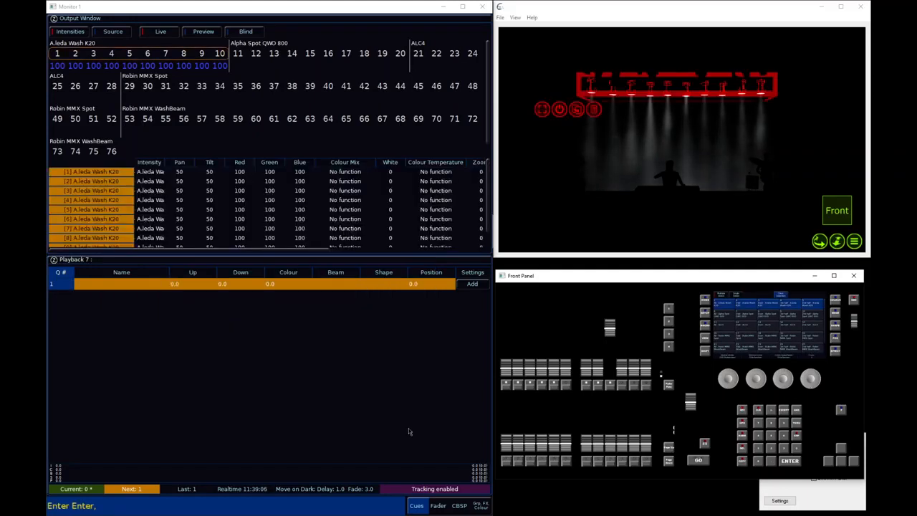
{"action": "left_click", "coordinate": [836, 300]}
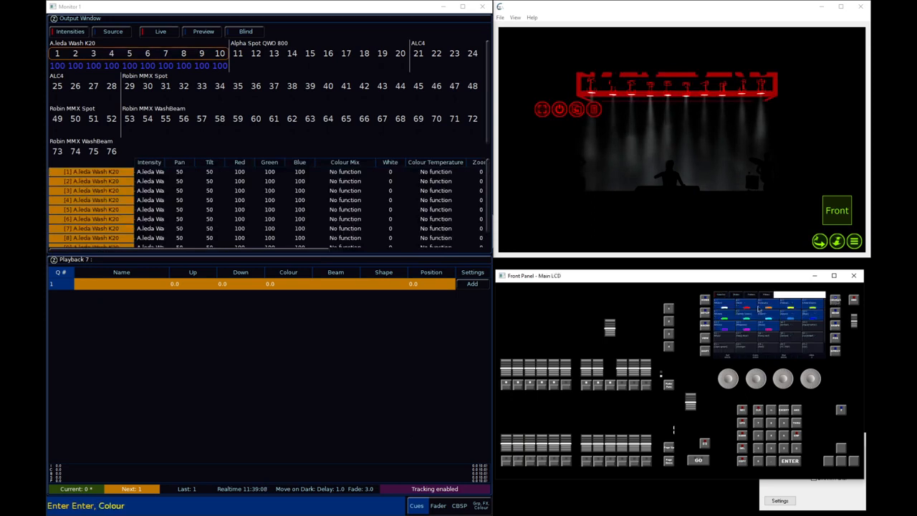
{"action": "left_click", "coordinate": [751, 305]}
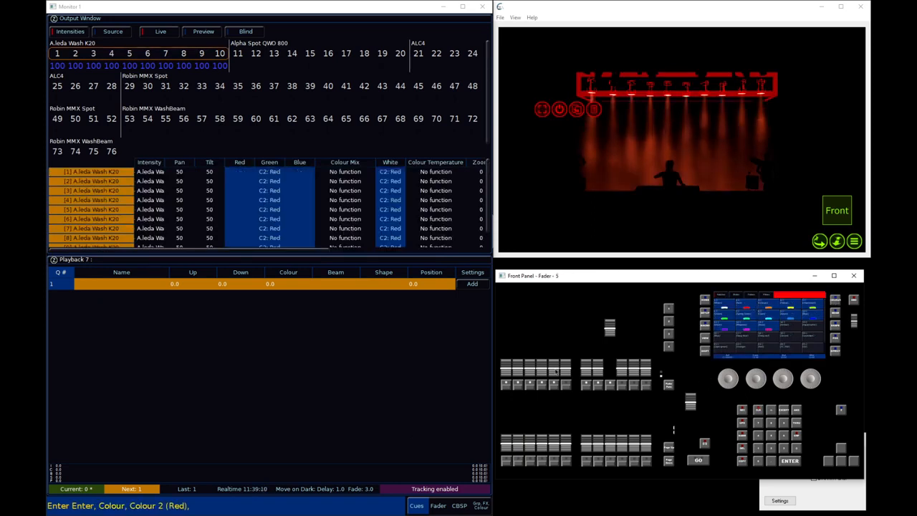
{"action": "left_click", "coordinate": [743, 410]}
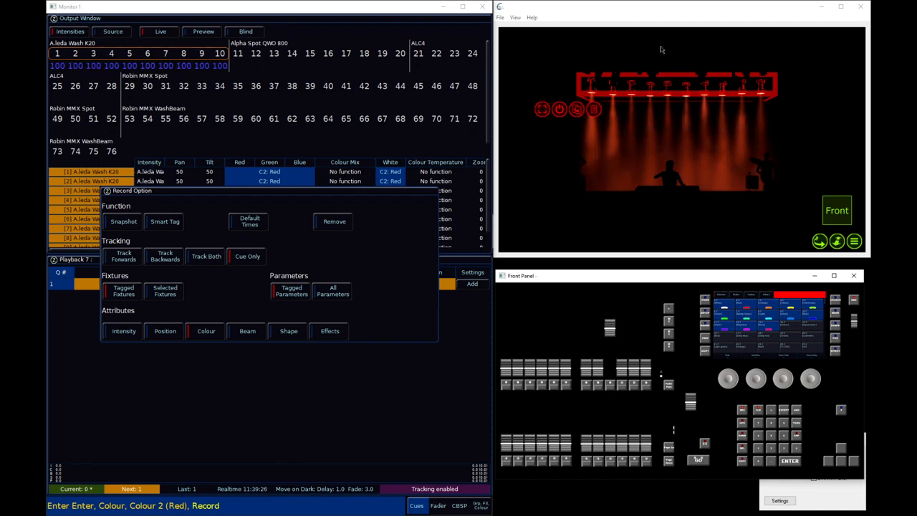
{"action": "left_click", "coordinate": [624, 391]}
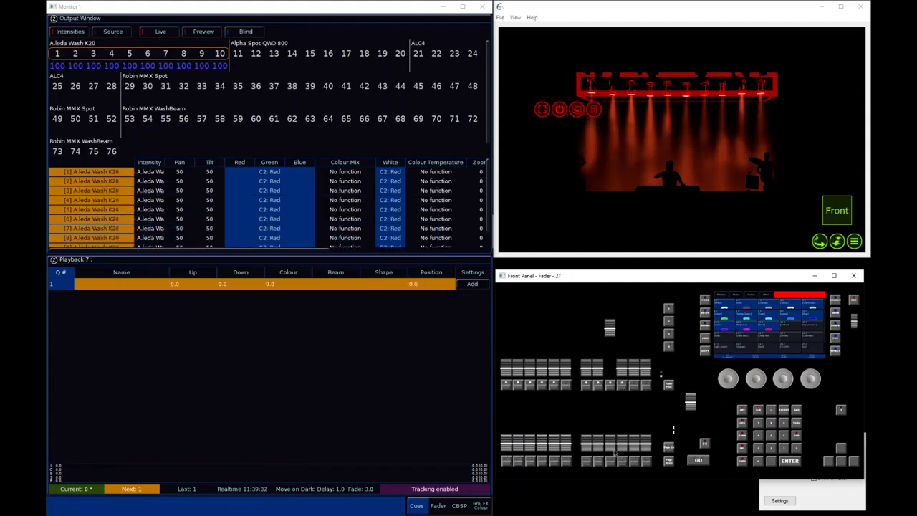
Show playback 10's cue list, apply colour palette 10 (Blue) to the A.leda Wash K20 fixtures, and record it onto playback 11
{"action": "left_click", "coordinate": [623, 390]}
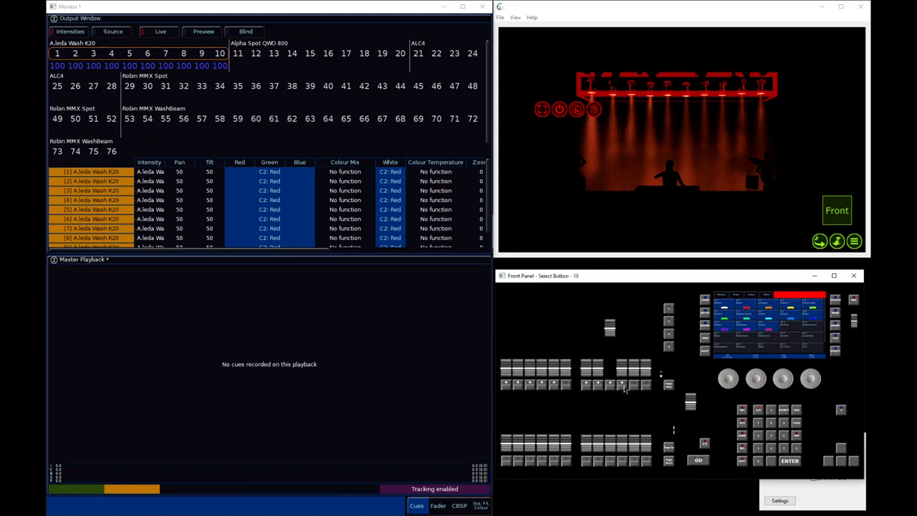
{"action": "left_click", "coordinate": [624, 388]}
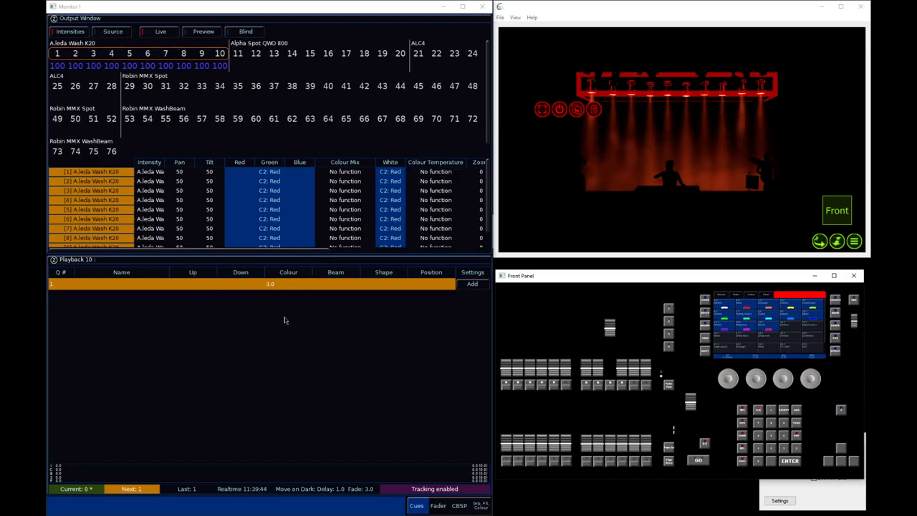
{"action": "left_click", "coordinate": [816, 320]}
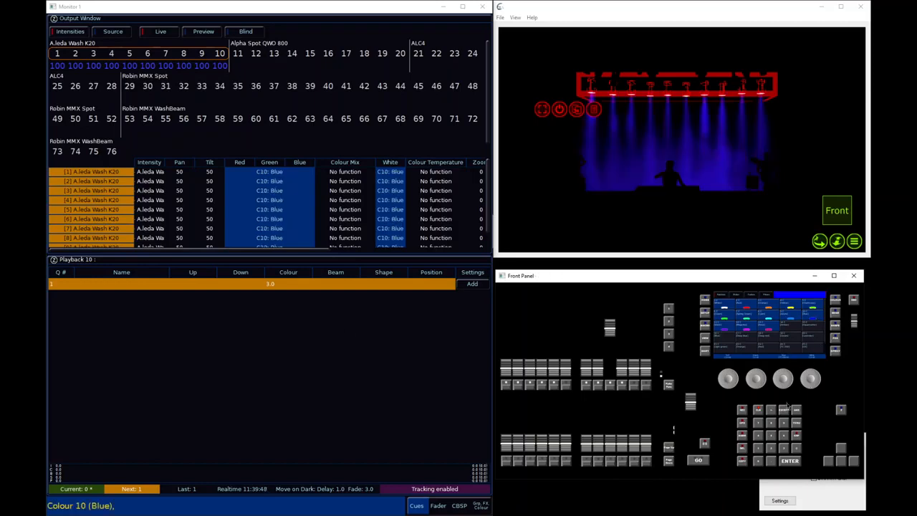
{"action": "key", "text": "r"}
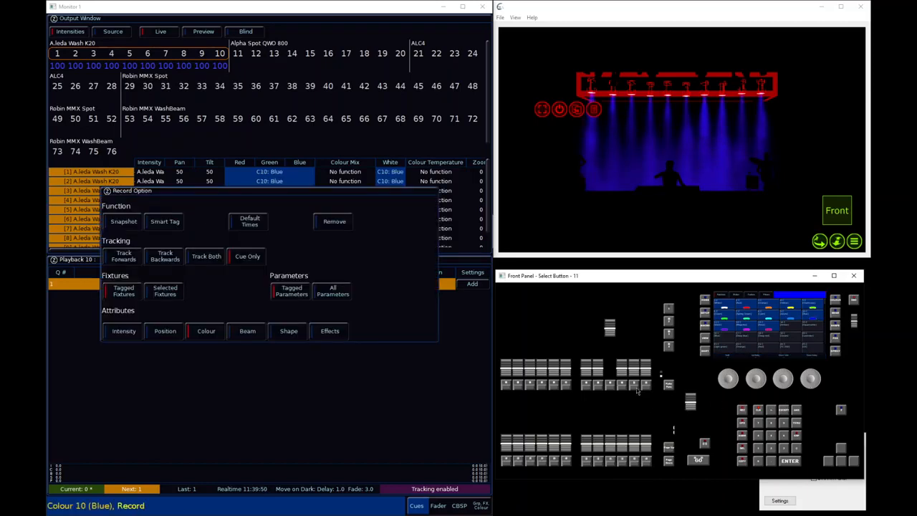
{"action": "left_click", "coordinate": [637, 387]}
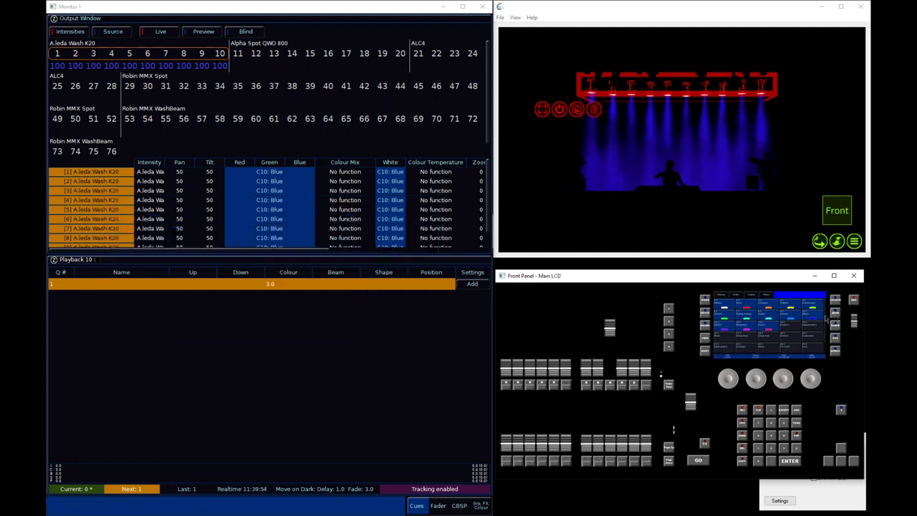
Clear the programmer, reselect the live fixtures, apply position palette 3 (CS K20), and record it onto playback 12
{"action": "left_click", "coordinate": [758, 411]}
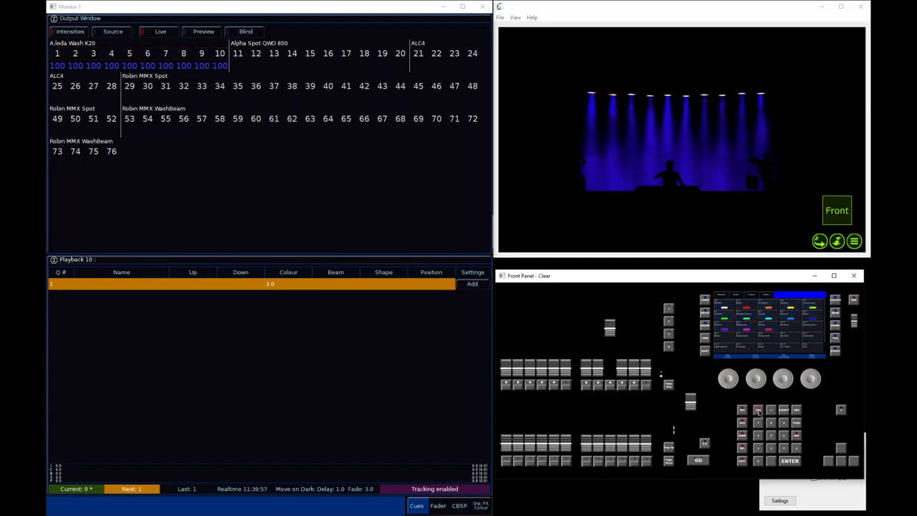
{"action": "left_click", "coordinate": [624, 329]}
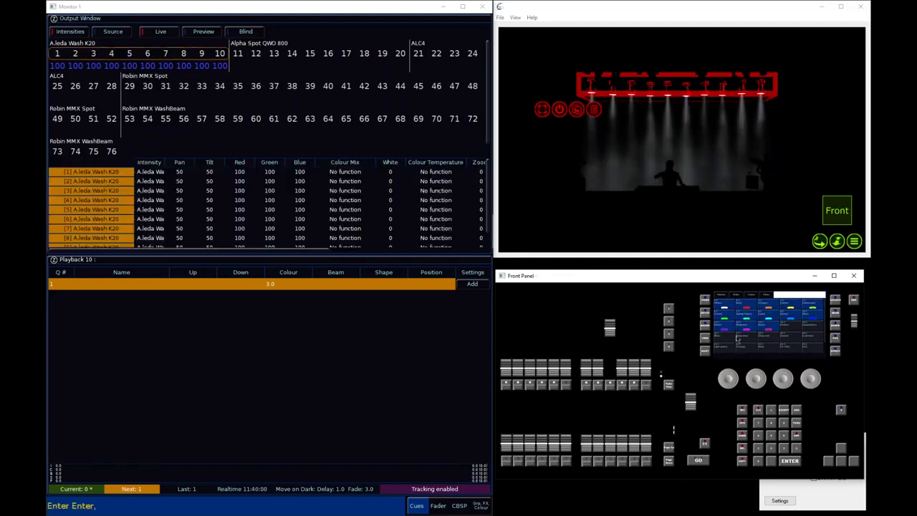
{"action": "left_click", "coordinate": [836, 336]}
{"action": "left_click", "coordinate": [772, 310]}
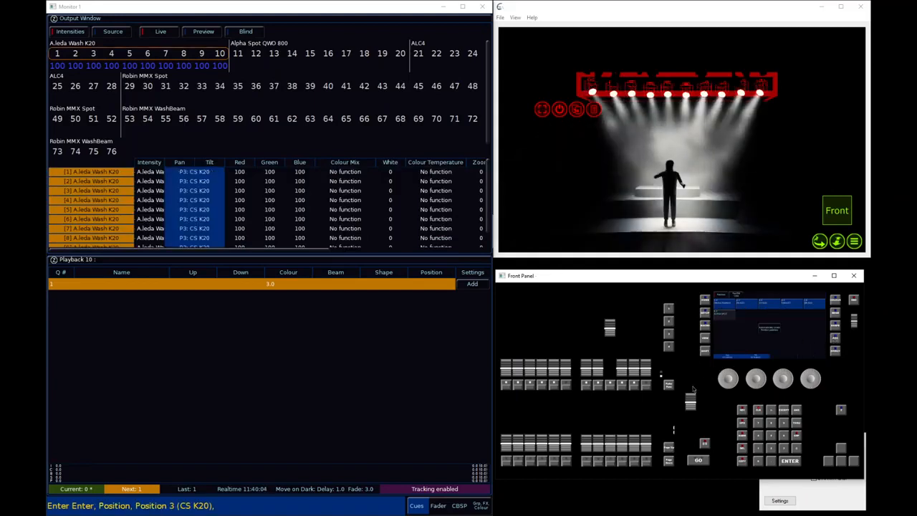
{"action": "left_click", "coordinate": [663, 385]}
{"action": "left_click", "coordinate": [654, 385]}
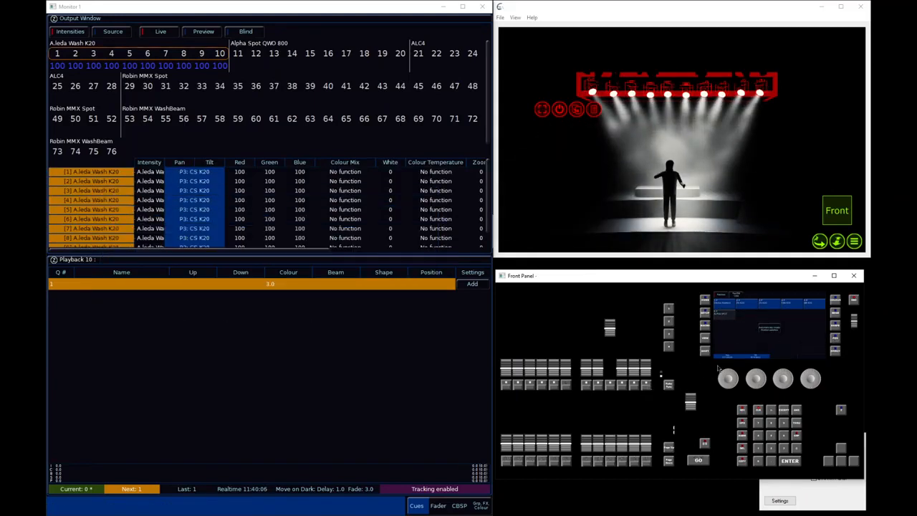
Apply position palette 5 (AIR K20) to the wash fixtures and record it onto playback 13
{"action": "left_click", "coordinate": [788, 311]}
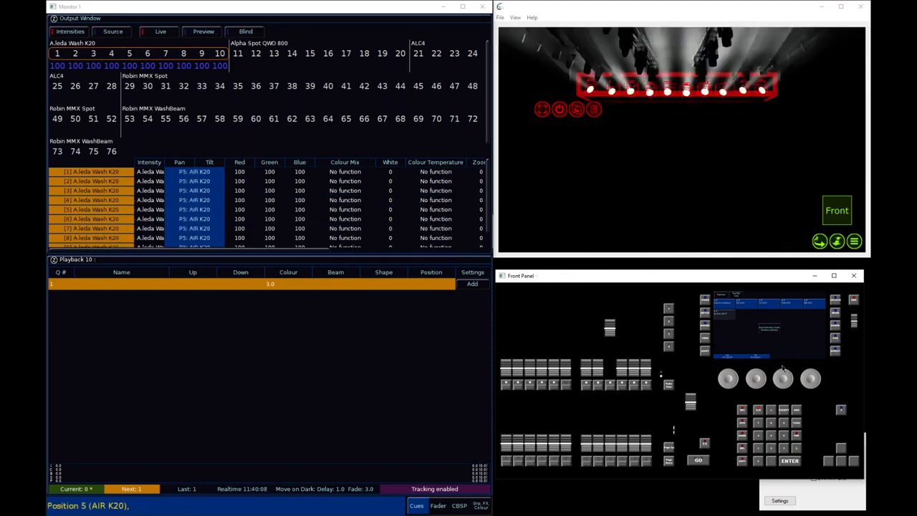
{"action": "left_click", "coordinate": [666, 387]}
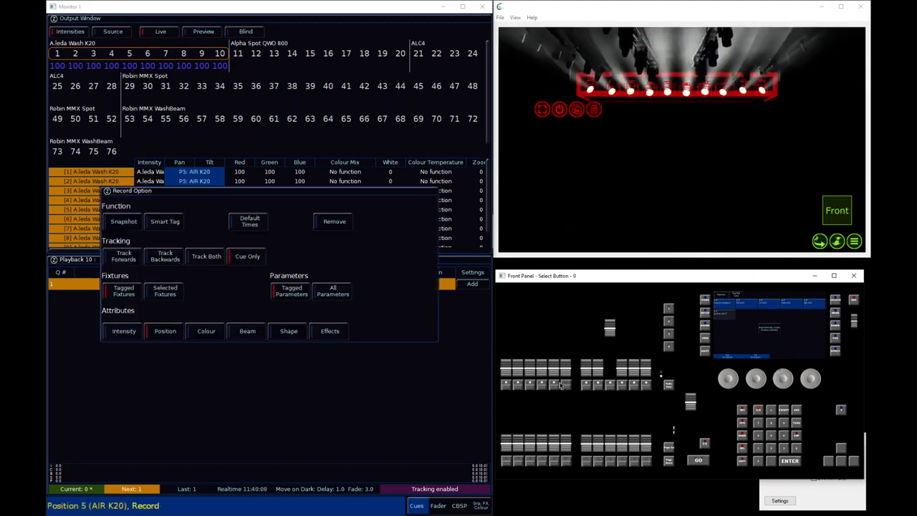
{"action": "left_click", "coordinate": [507, 462]}
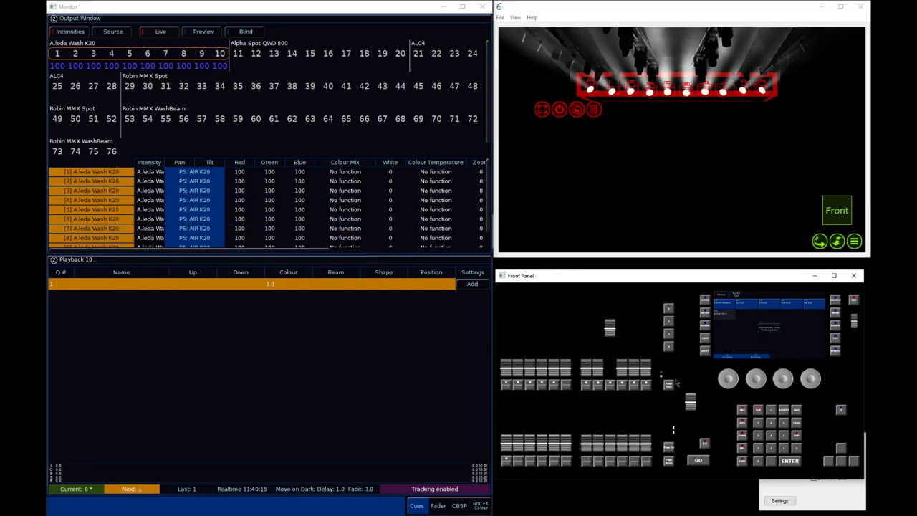
Clear the programmer, reselect the live washes, set their Zoom to 100, and record the beam data onto playback 14
{"action": "left_click", "coordinate": [785, 409]}
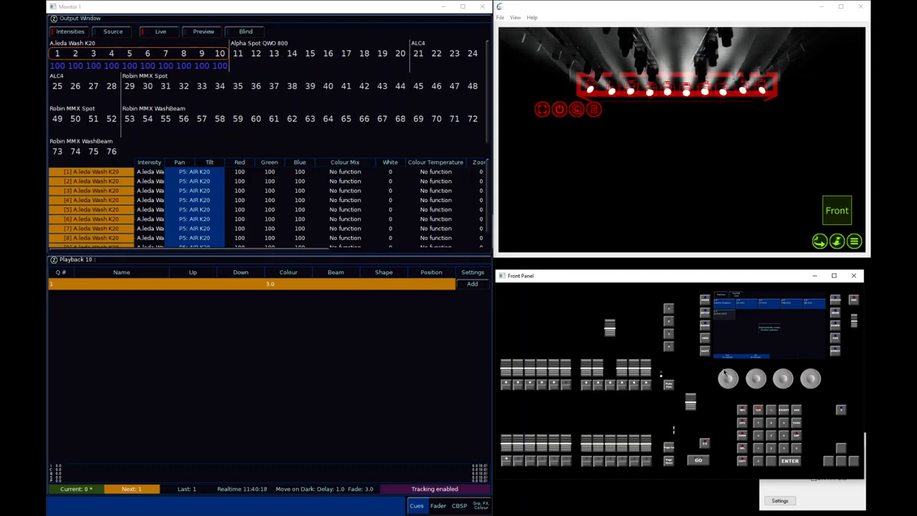
{"action": "left_click", "coordinate": [759, 423]}
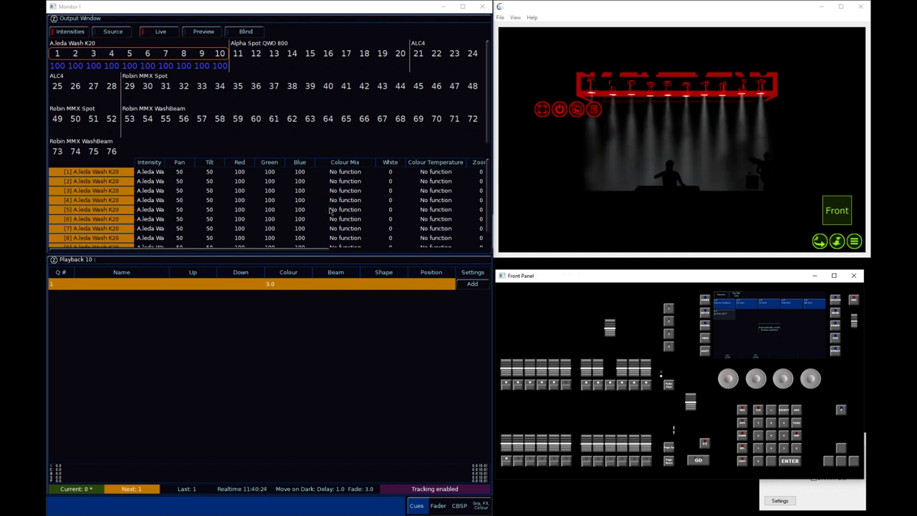
{"action": "left_click", "coordinate": [836, 324]}
{"action": "scroll", "coordinate": [812, 378], "scroll_direction": "up", "scroll_amount": 5}
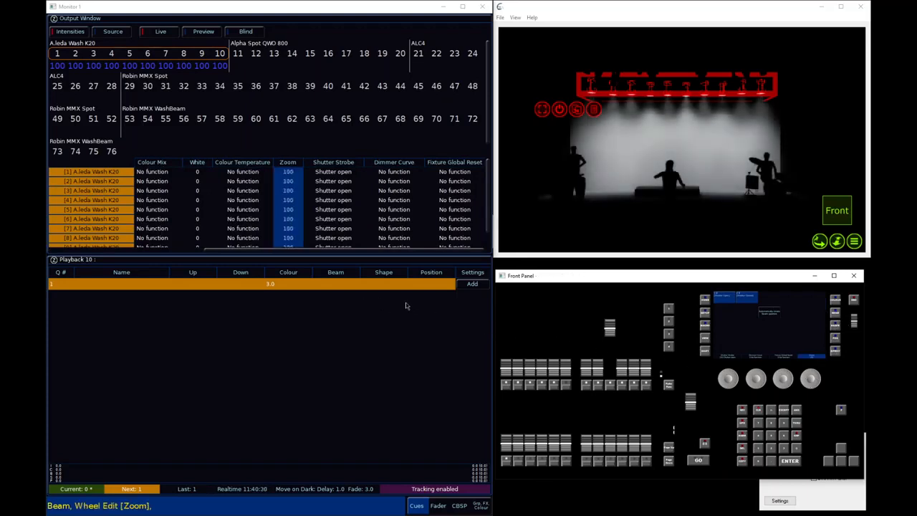
{"action": "key", "text": "r"}
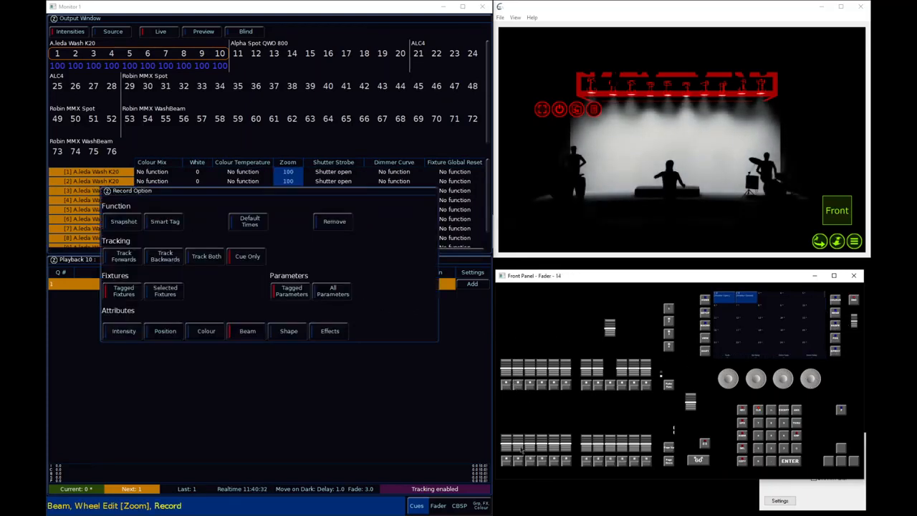
{"action": "key", "text": "Return"}
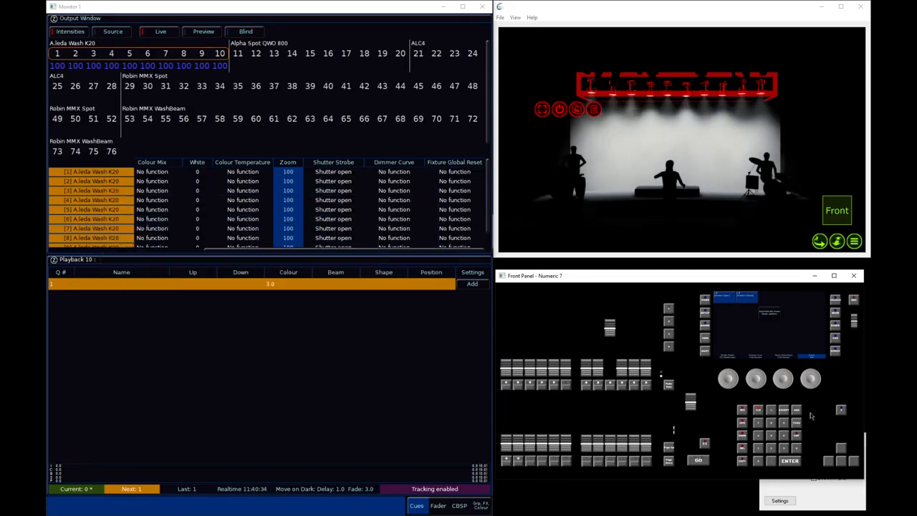
Clear the programmer, lower playback 9's fader to zero, and display the Multi Function Faders window
{"action": "left_click", "coordinate": [765, 412]}
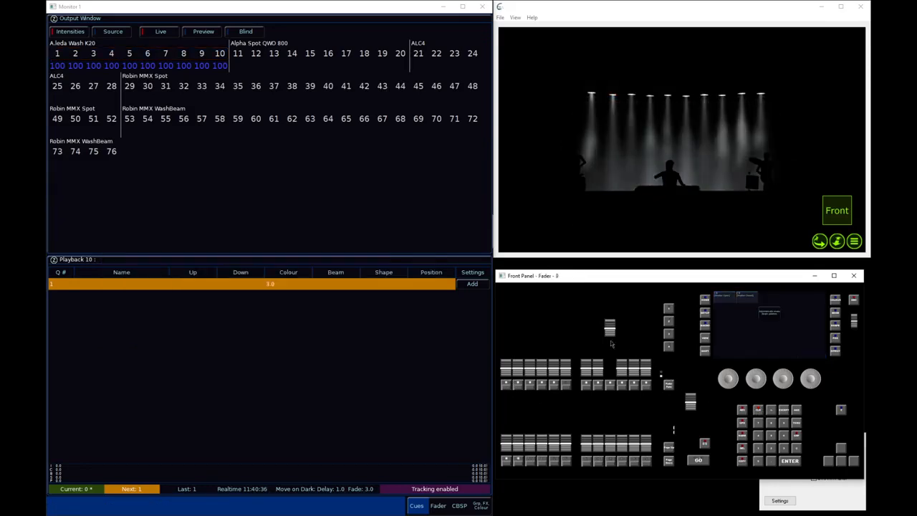
{"action": "left_click_drag", "start_coordinate": [610, 328], "coordinate": [610, 373]}
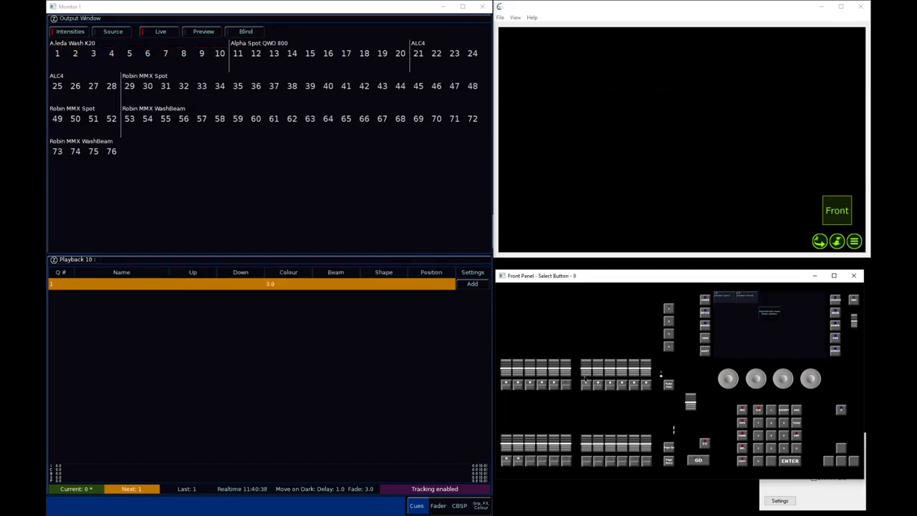
{"action": "left_click", "coordinate": [438, 505]}
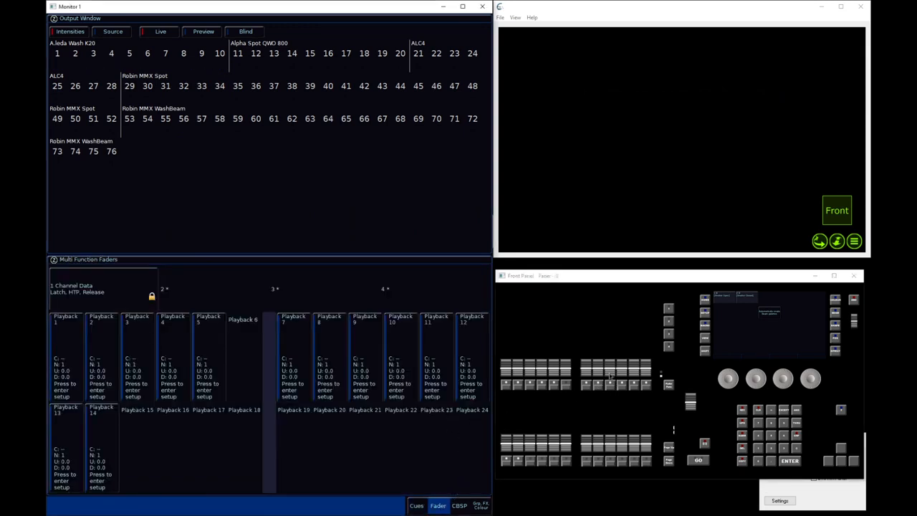
{"action": "mouse_move", "coordinate": [611, 375]}
{"action": "left_mouse_down"}
{"action": "mouse_move", "coordinate": [613, 344]}
{"action": "mouse_move", "coordinate": [610, 373]}
{"action": "left_mouse_up"}
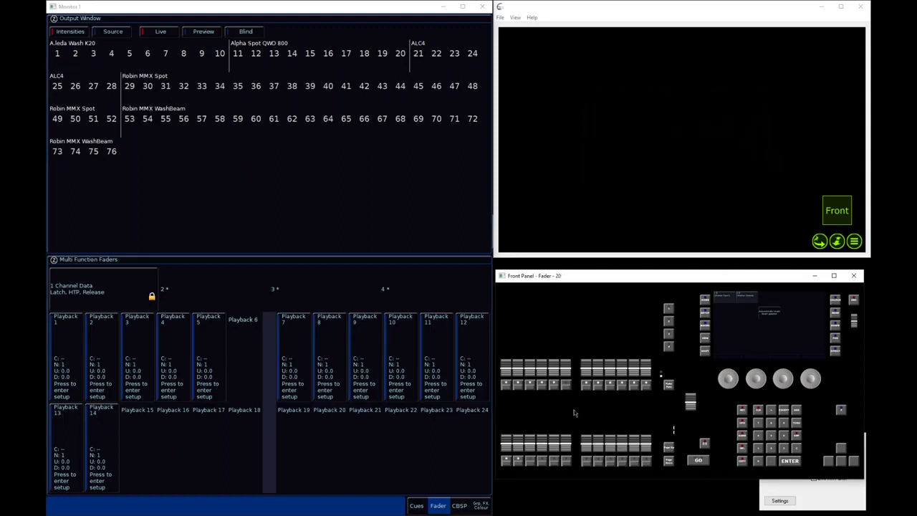
Set the faders of playbacks 10 and 11 to control Colour in their playback settings
{"action": "left_click", "coordinate": [394, 356]}
{"action": "left_click", "coordinate": [199, 342]}
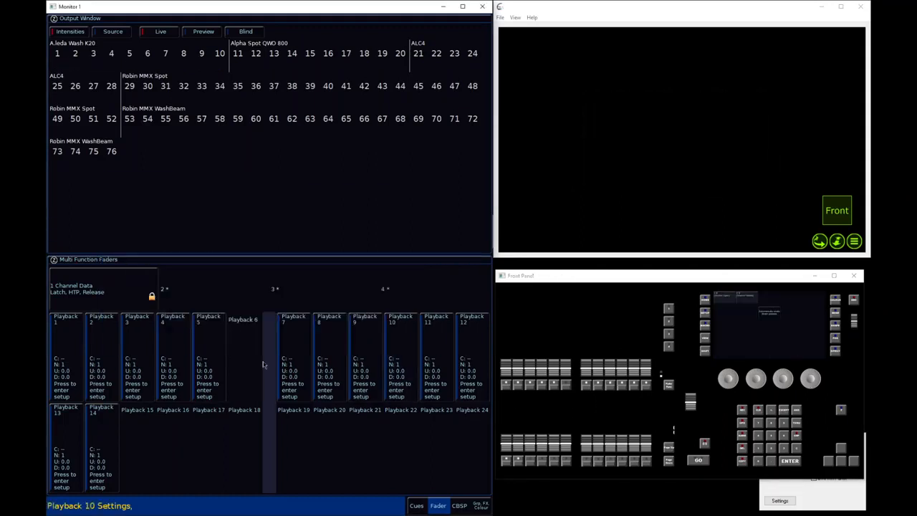
{"action": "left_click", "coordinate": [438, 358]}
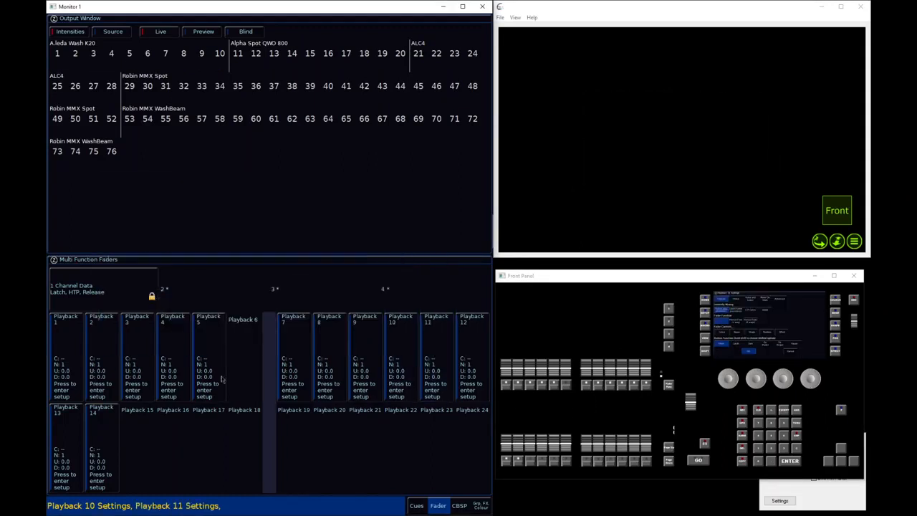
{"action": "left_click", "coordinate": [200, 345]}
Set the faders of playbacks 12 and 13 to control Position and playback 14's fader to control Beam
{"action": "left_click", "coordinate": [465, 360]}
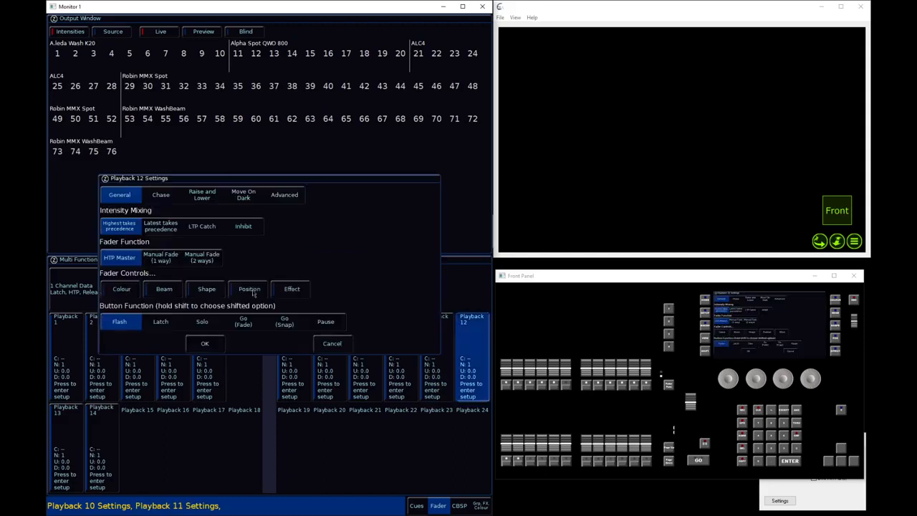
{"action": "left_click", "coordinate": [202, 348]}
{"action": "left_click", "coordinate": [83, 419]}
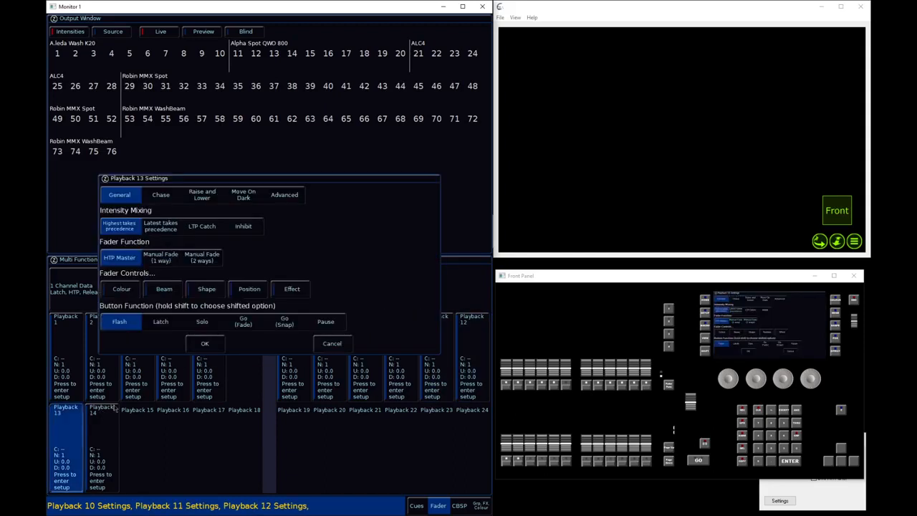
{"action": "left_click", "coordinate": [206, 345]}
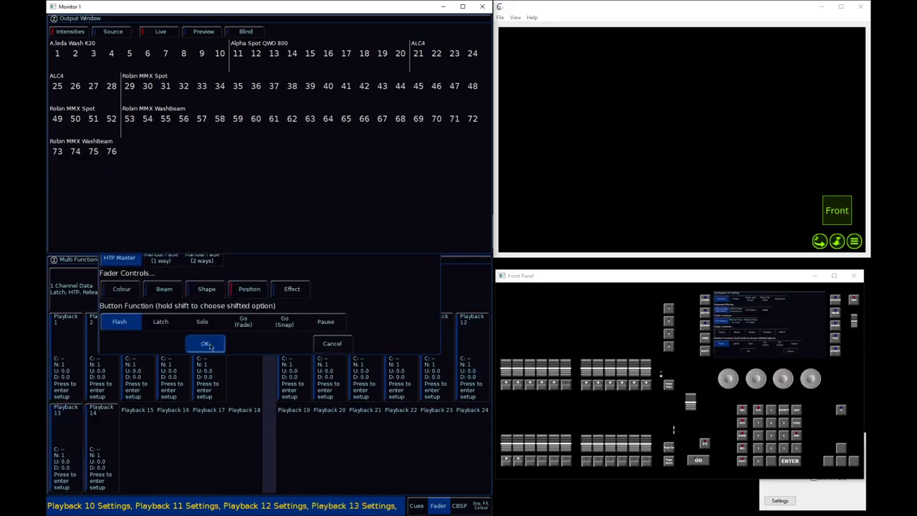
{"action": "left_click", "coordinate": [104, 427]}
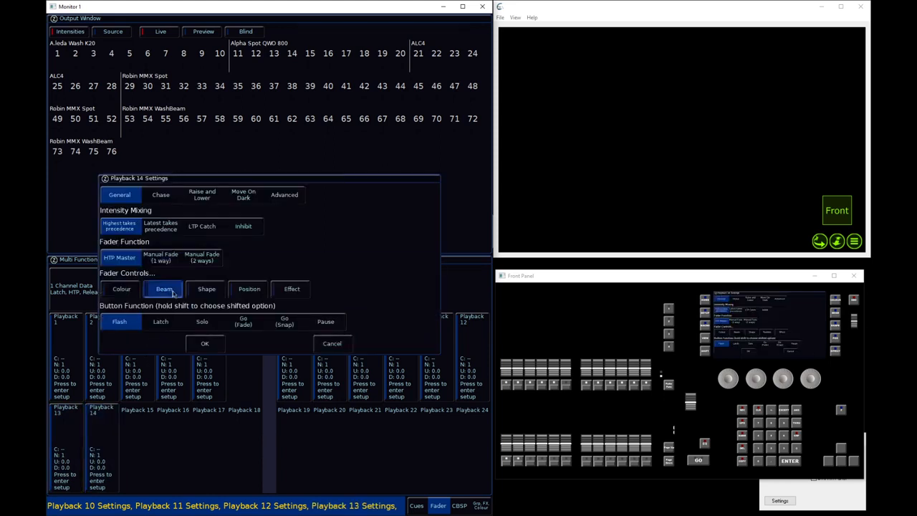
{"action": "left_click", "coordinate": [213, 343]}
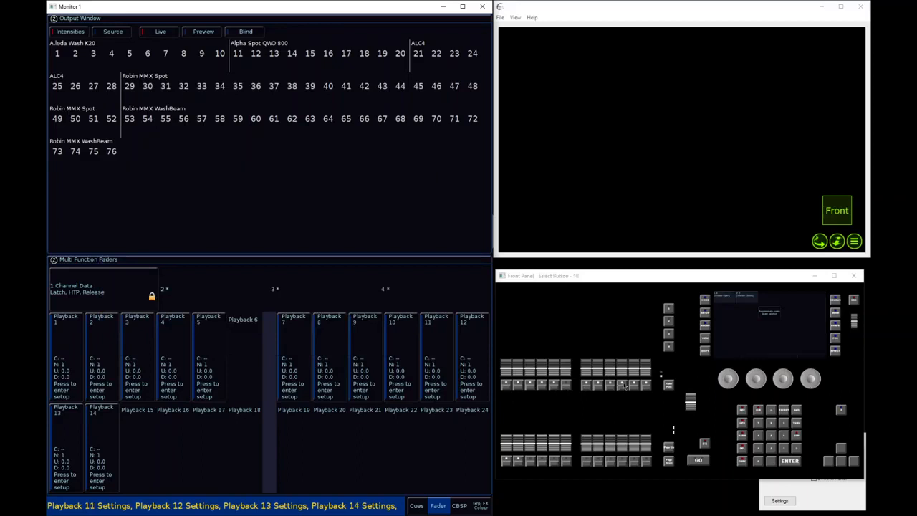
Raise playbacks 10, 12, 9 and 13 to full, and raise playback 14's fader slightly
{"action": "left_click", "coordinate": [625, 375]}
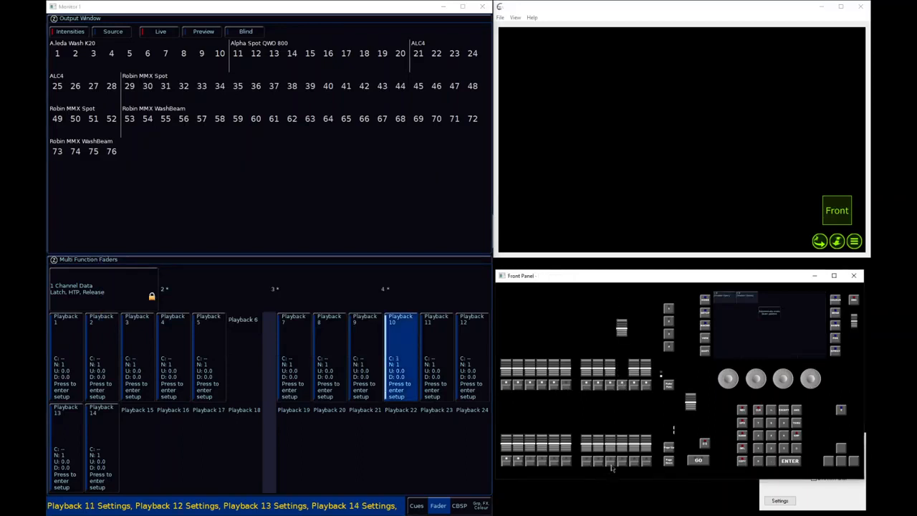
{"action": "left_click_drag", "start_coordinate": [648, 374], "coordinate": [648, 324]}
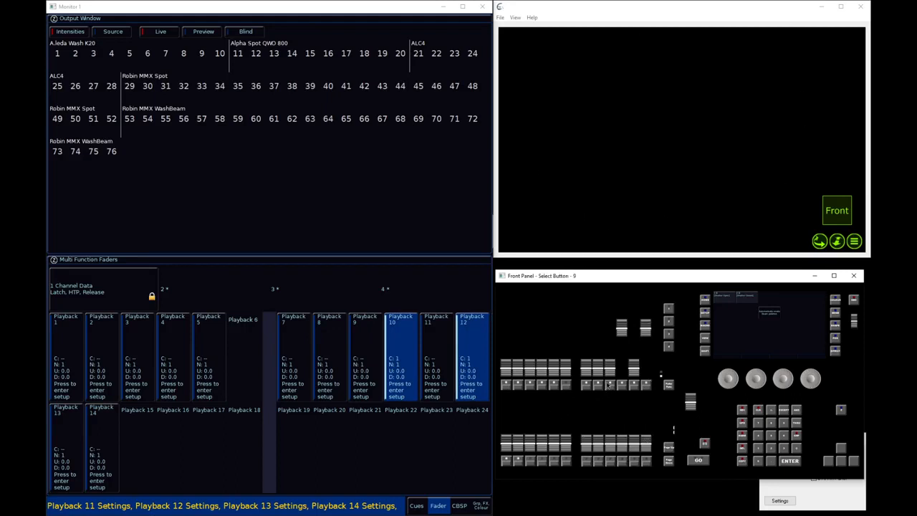
{"action": "left_click_drag", "start_coordinate": [612, 373], "coordinate": [621, 329]}
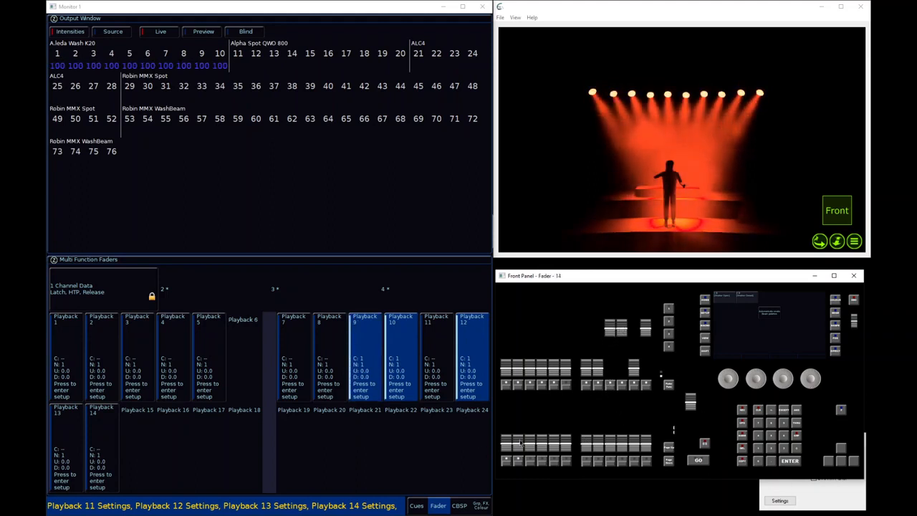
{"action": "left_click_drag", "start_coordinate": [519, 446], "coordinate": [507, 405]}
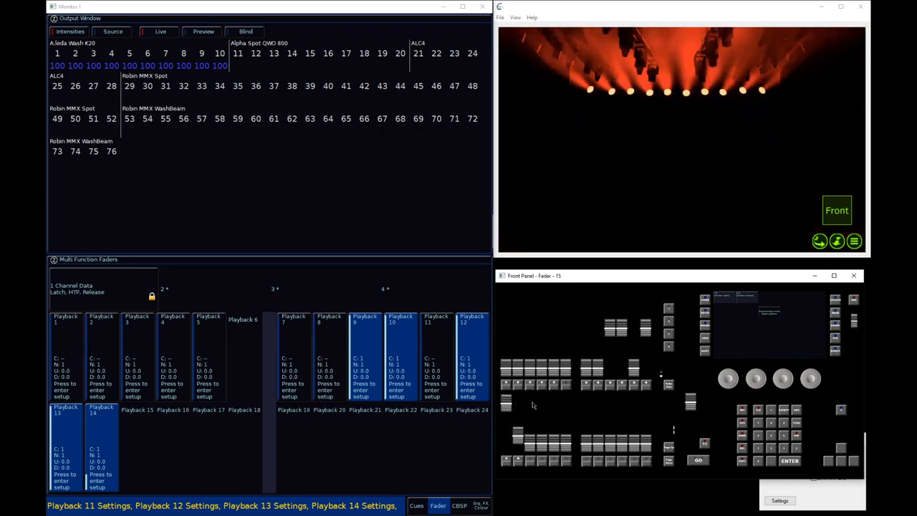
Lower playbacks 9, 12 and 10 to zero, raise playback 11 to full, and bring playback 9 back to full
{"action": "left_click_drag", "start_coordinate": [616, 328], "coordinate": [615, 372]}
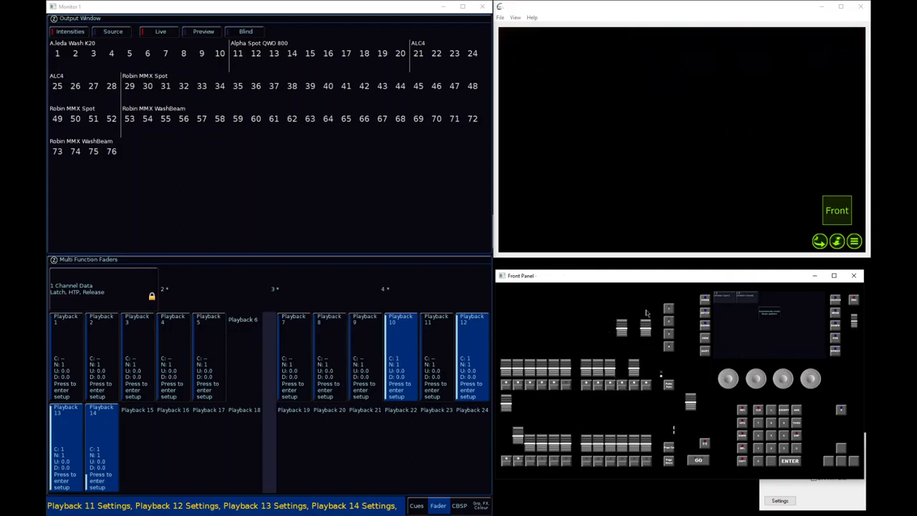
{"action": "mouse_move", "coordinate": [647, 321]}
{"action": "left_mouse_down"}
{"action": "mouse_move", "coordinate": [646, 385]}
{"action": "mouse_move", "coordinate": [642, 311]}
{"action": "left_mouse_up"}
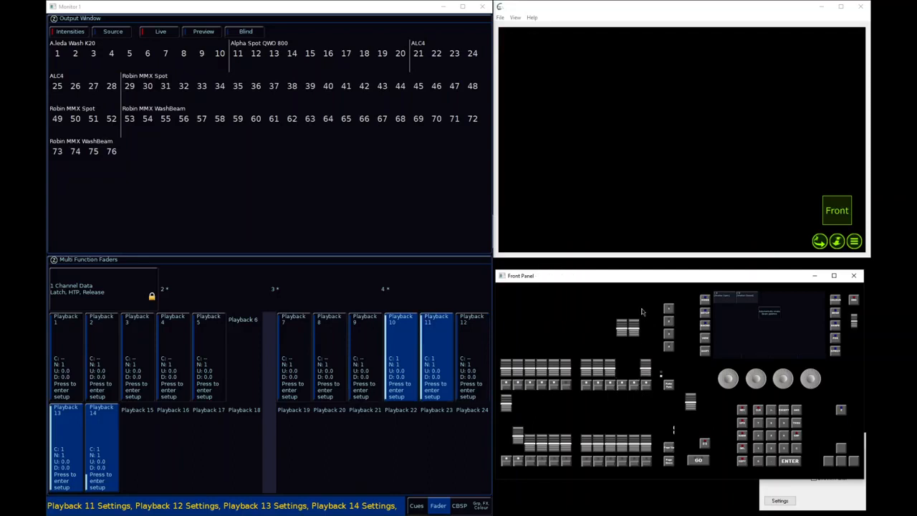
{"action": "left_click", "coordinate": [634, 384]}
{"action": "left_click", "coordinate": [624, 385]}
{"action": "left_click_drag", "start_coordinate": [608, 377], "coordinate": [610, 328]}
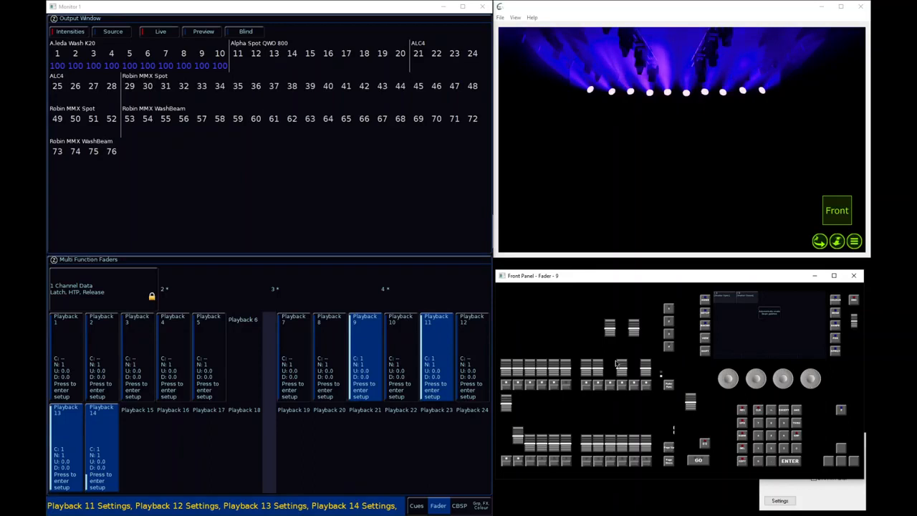
Examine the source of the wash fixtures' intensities in the Output Window, and return to the Intensities view
{"action": "left_click", "coordinate": [114, 33]}
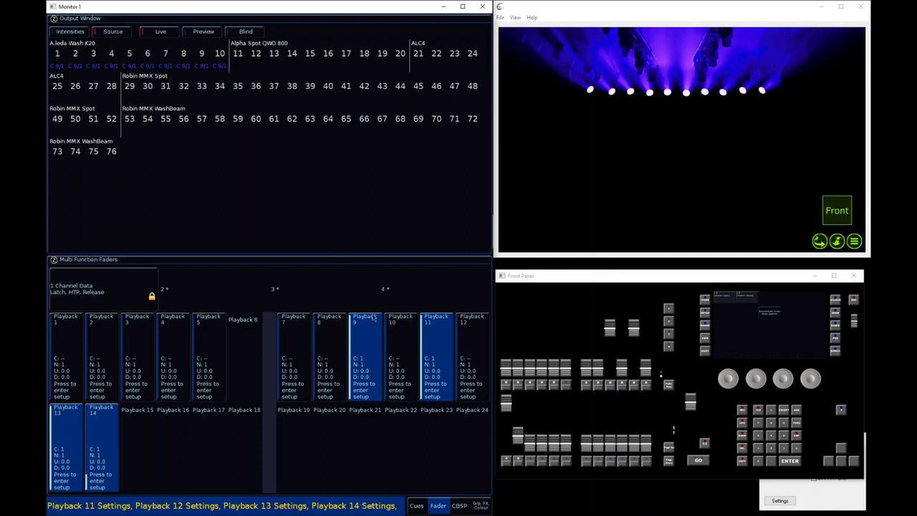
{"action": "mouse_move", "coordinate": [604, 323]}
{"action": "left_mouse_down"}
{"action": "mouse_move", "coordinate": [611, 359]}
{"action": "mouse_move", "coordinate": [609, 327]}
{"action": "left_mouse_up"}
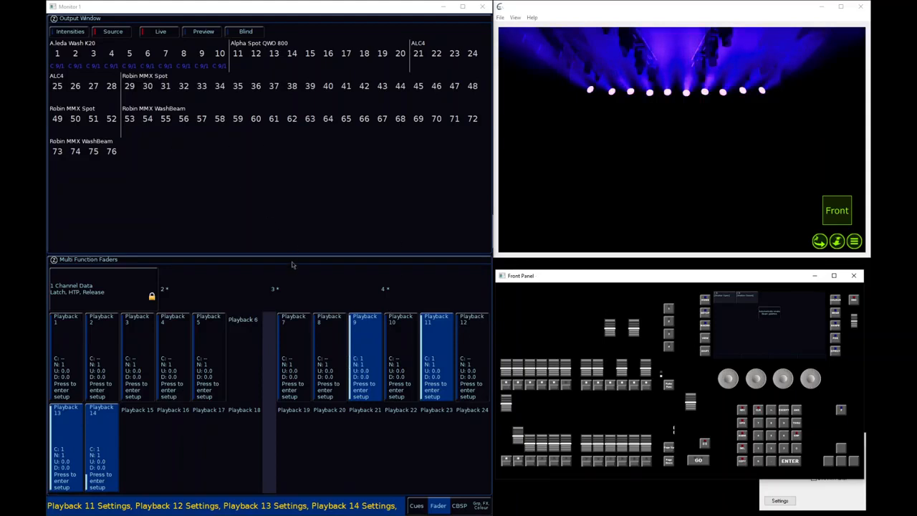
{"action": "left_click", "coordinate": [116, 34]}
{"action": "left_click", "coordinate": [69, 32]}
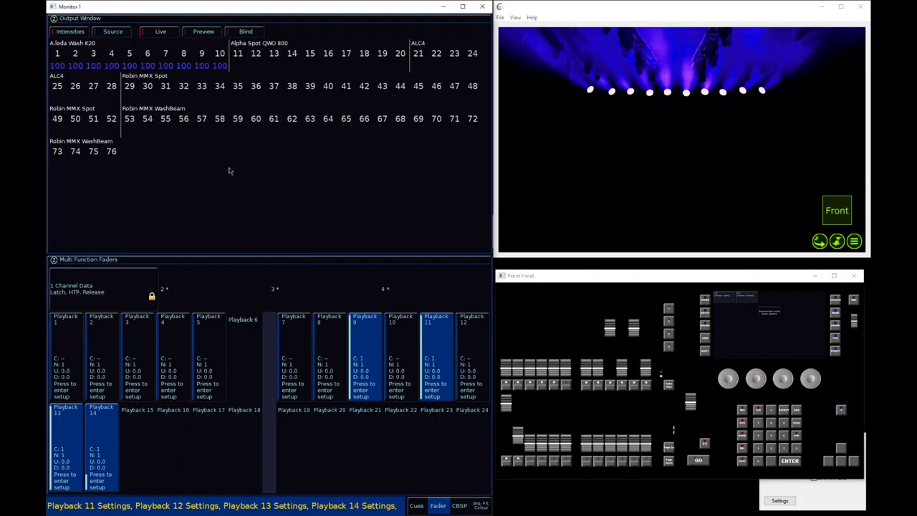